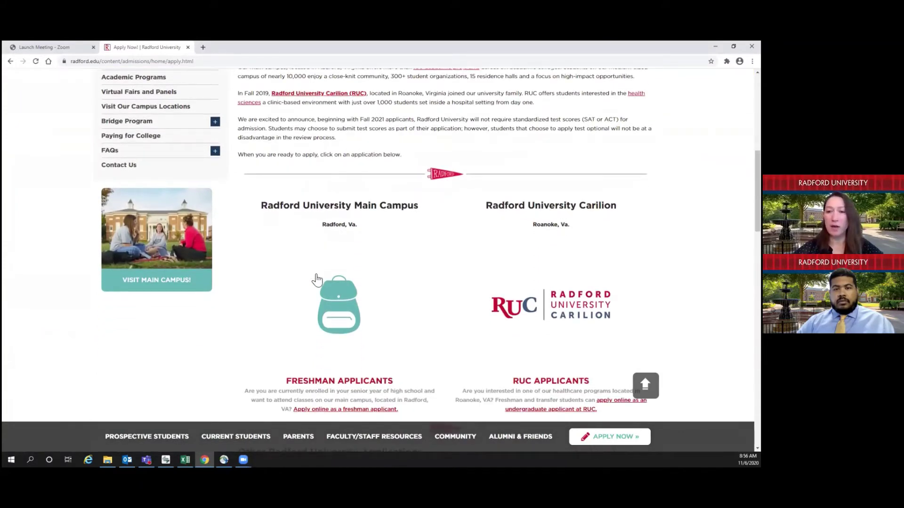
Scroll the Apply Now page to the Main Campus freshman application options
{"action": "scroll", "coordinate": [317, 279], "scroll_direction": "down", "scroll_amount": 3}
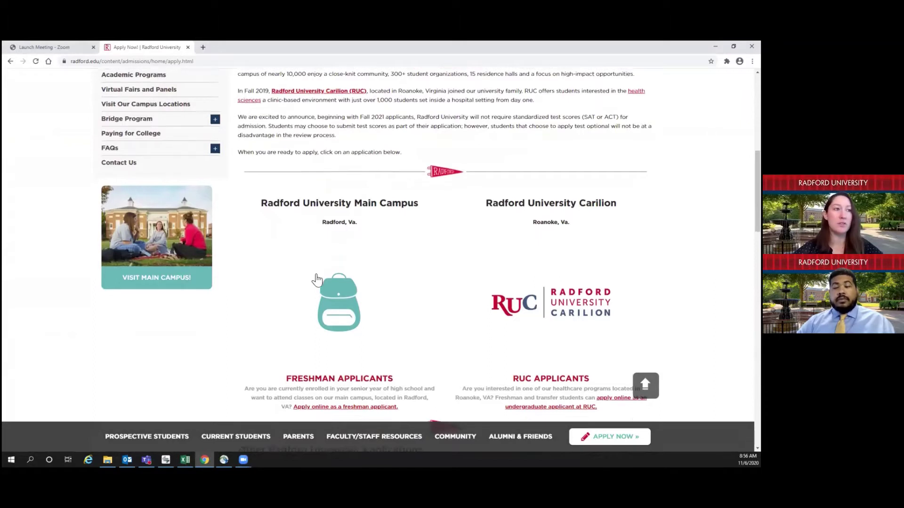
{"action": "scroll", "coordinate": [313, 290], "scroll_direction": "down", "scroll_amount": 1}
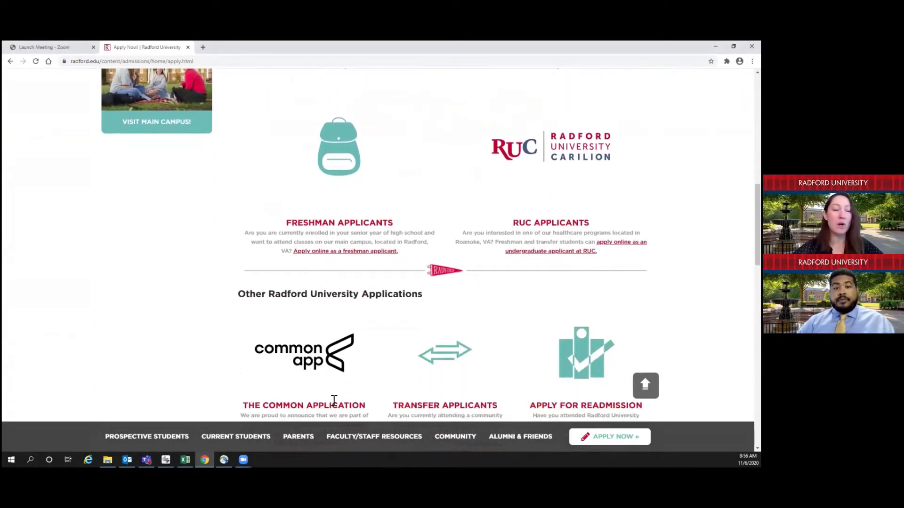
{"action": "scroll", "coordinate": [296, 320], "scroll_direction": "up", "scroll_amount": 2}
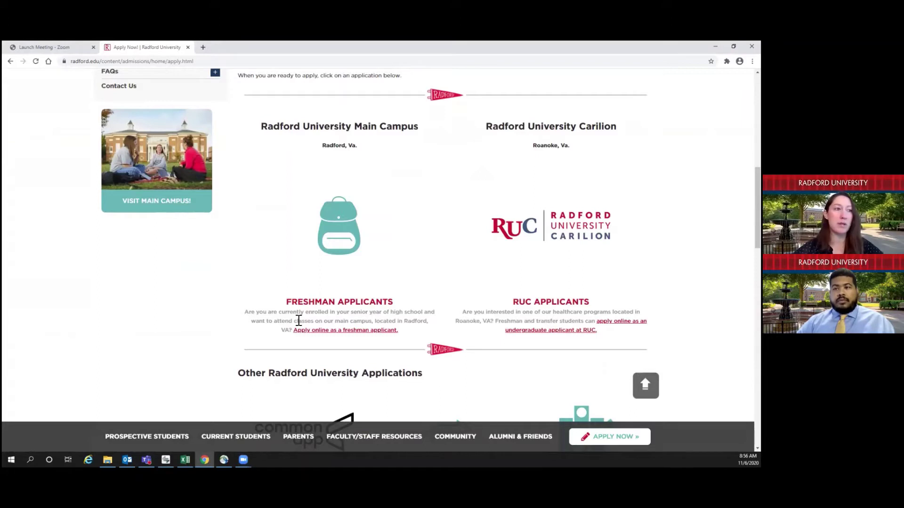
Open the freshman application form and enter the student's first name
{"action": "left_click", "coordinate": [337, 331]}
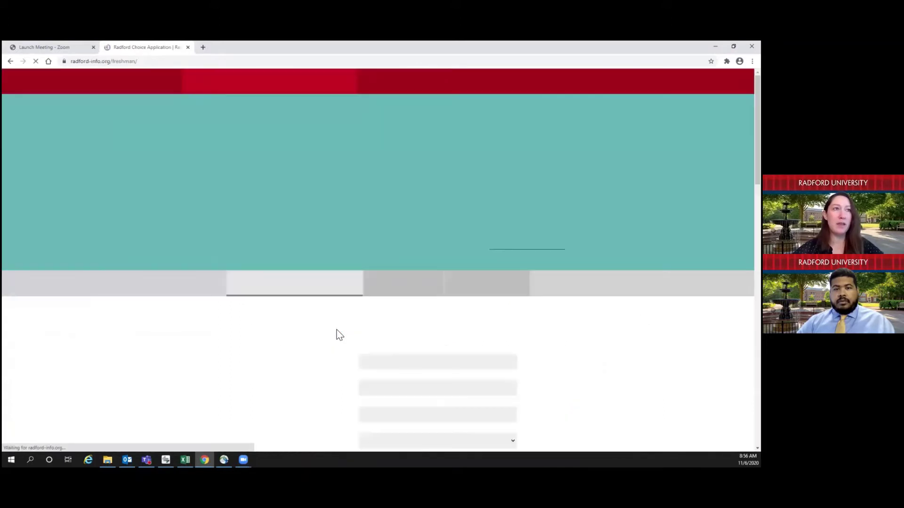
{"action": "scroll", "coordinate": [337, 332], "scroll_direction": "down", "scroll_amount": 3}
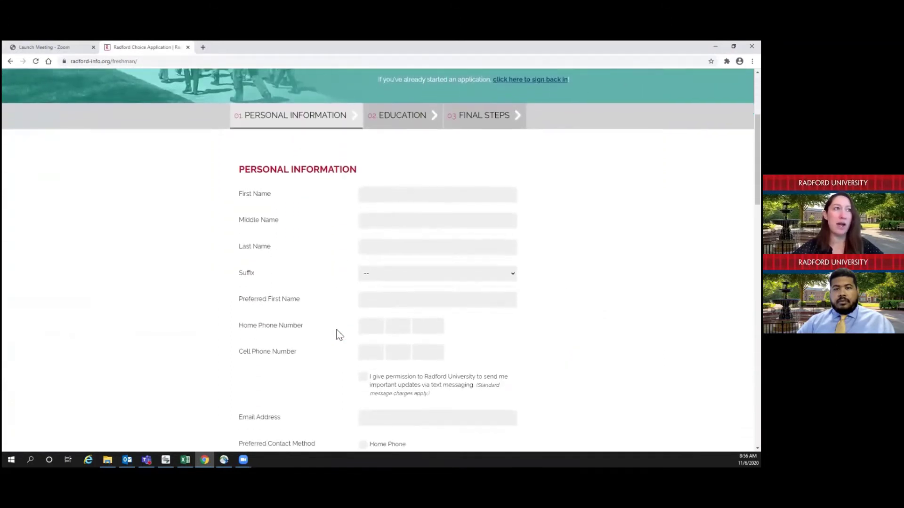
{"action": "left_click", "coordinate": [412, 166]}
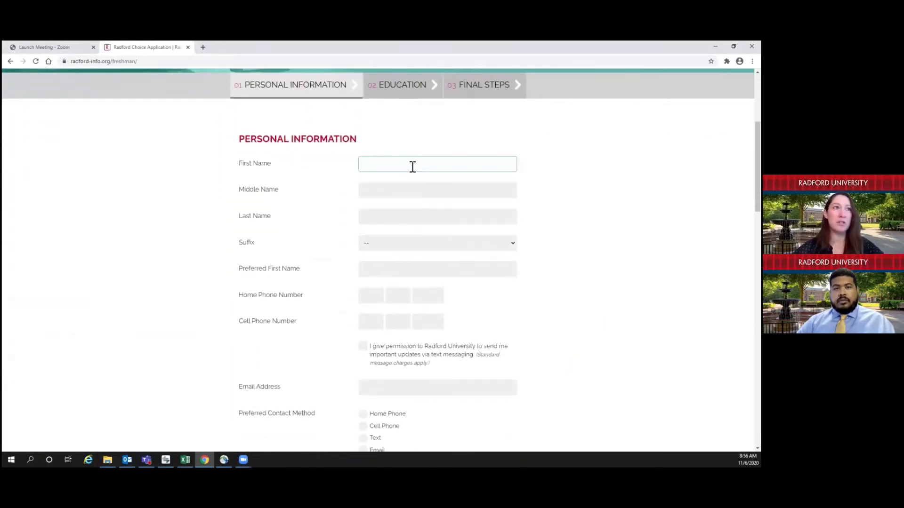
{"action": "type", "text": "Jane"}
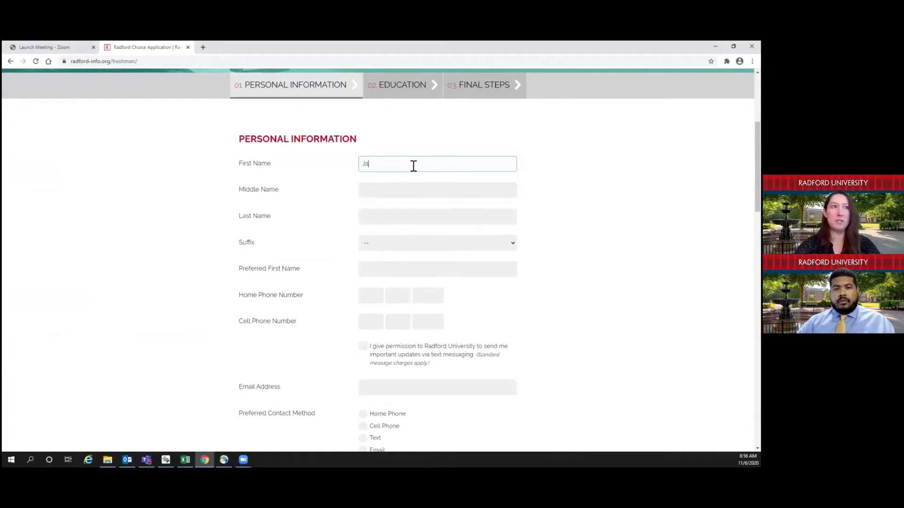
{"action": "key", "text": "Tab"}
{"action": "type", "text": "Smith"}
{"action": "key", "text": "Tab"}
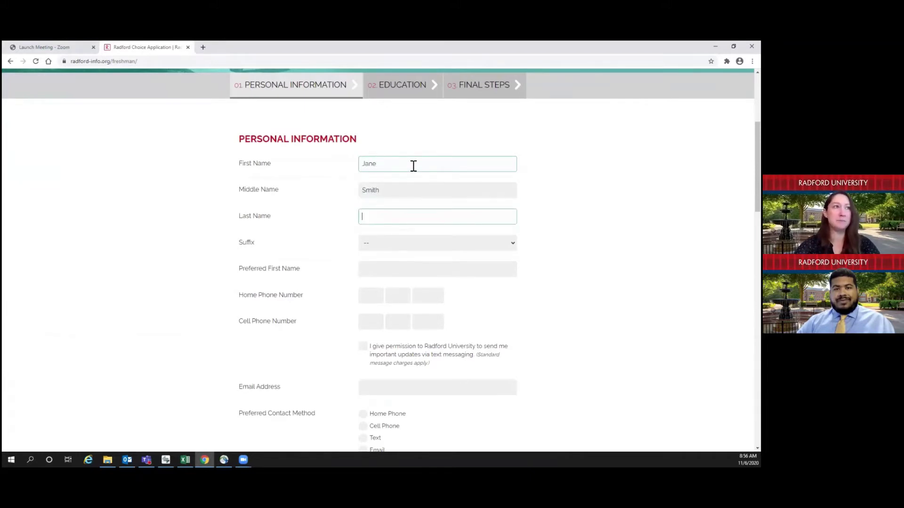
Clear the mistaken middle name, then enter the student's last name and home phone number
{"action": "left_click", "coordinate": [385, 195]}
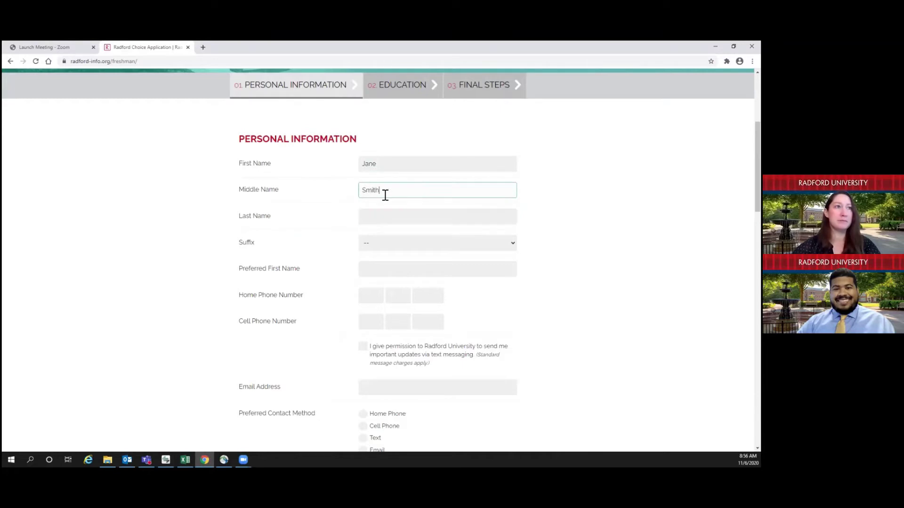
{"action": "key", "text": "BackSpace"}
{"action": "key", "text": "BackSpace"}
{"action": "key", "text": "BackSpace"}
{"action": "key", "text": "Tab"}
{"action": "type", "text": "S"}
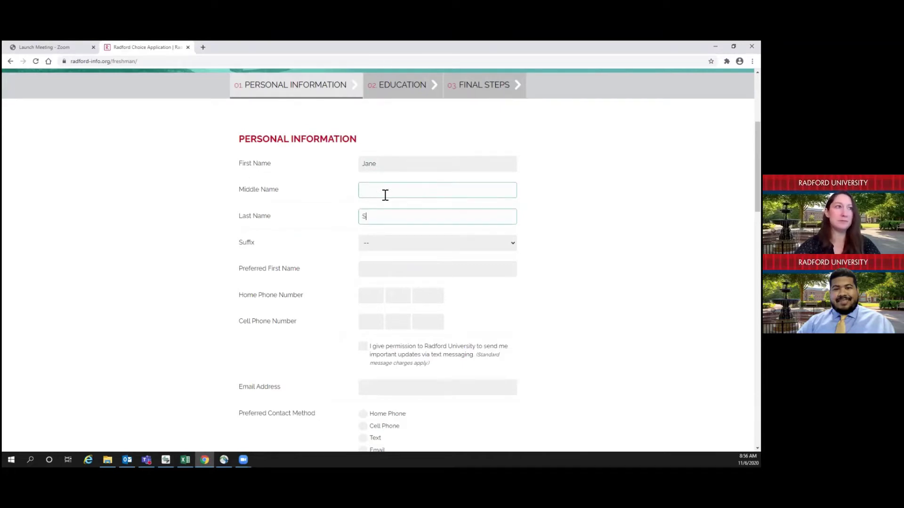
{"action": "type", "text": "mith"}
{"action": "key", "text": "Tab"}
{"action": "key", "text": "Tab"}
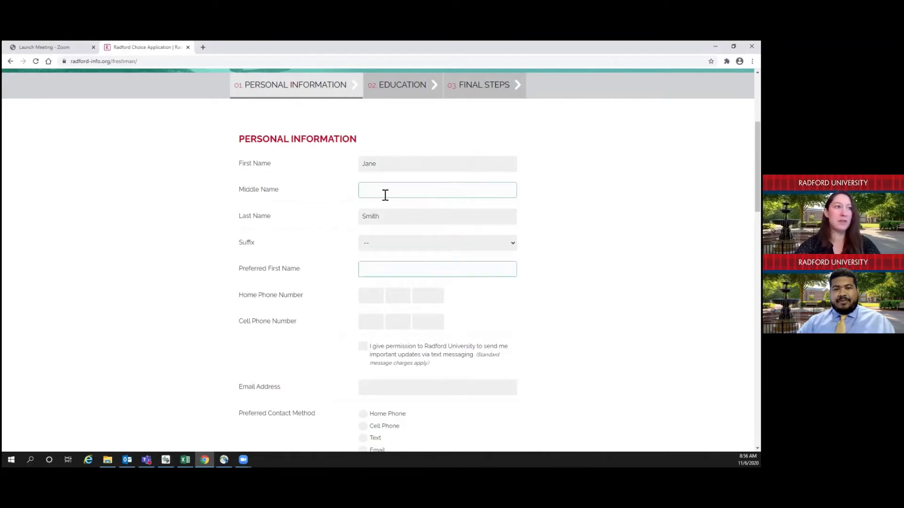
{"action": "key", "text": "Tab"}
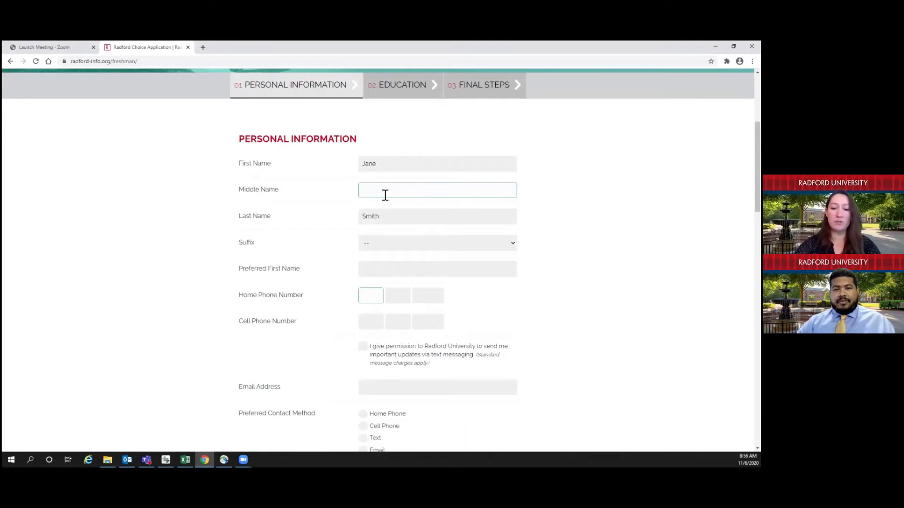
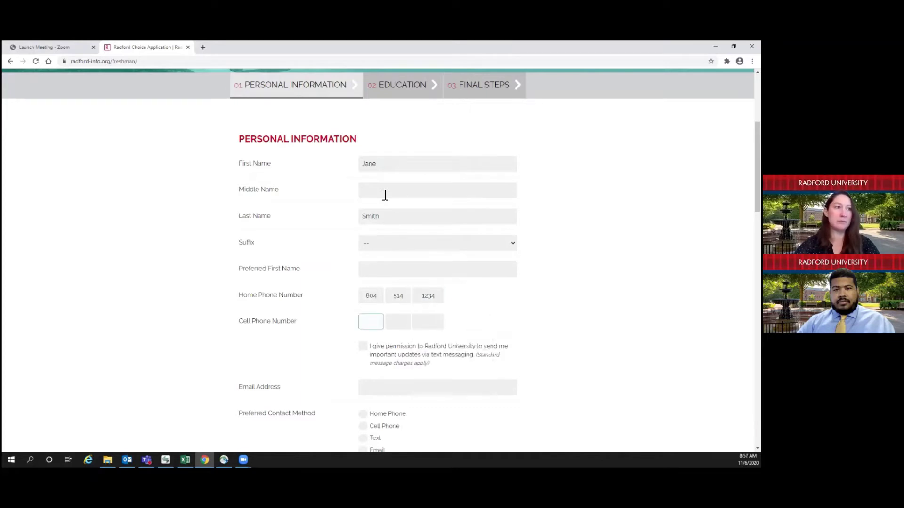
{"action": "key", "text": "Tab"}
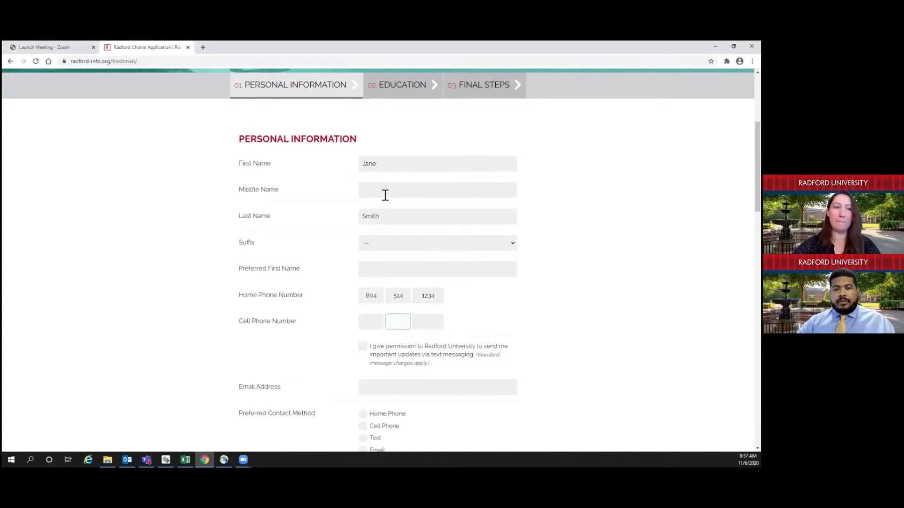
Allow text-message updates from Radford and enter the student's e-mail address
{"action": "scroll", "coordinate": [385, 195], "scroll_direction": "down", "scroll_amount": 3}
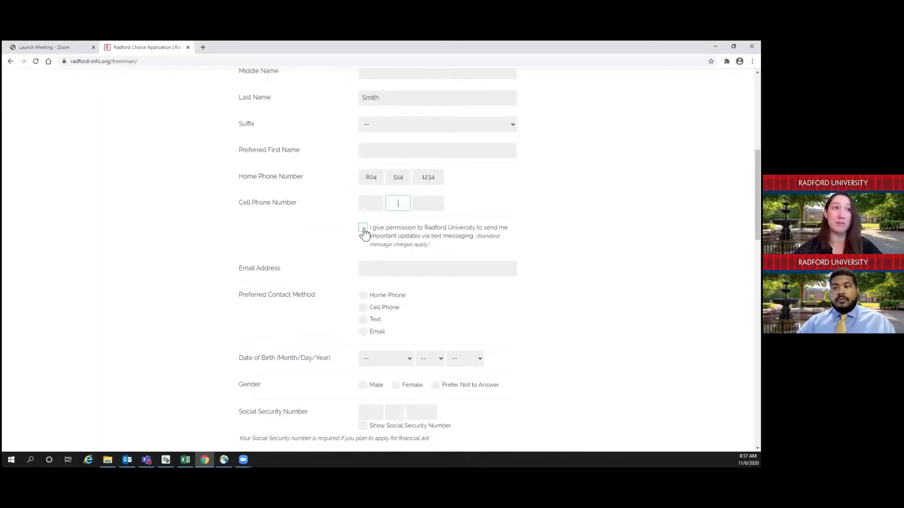
{"action": "left_click", "coordinate": [363, 230]}
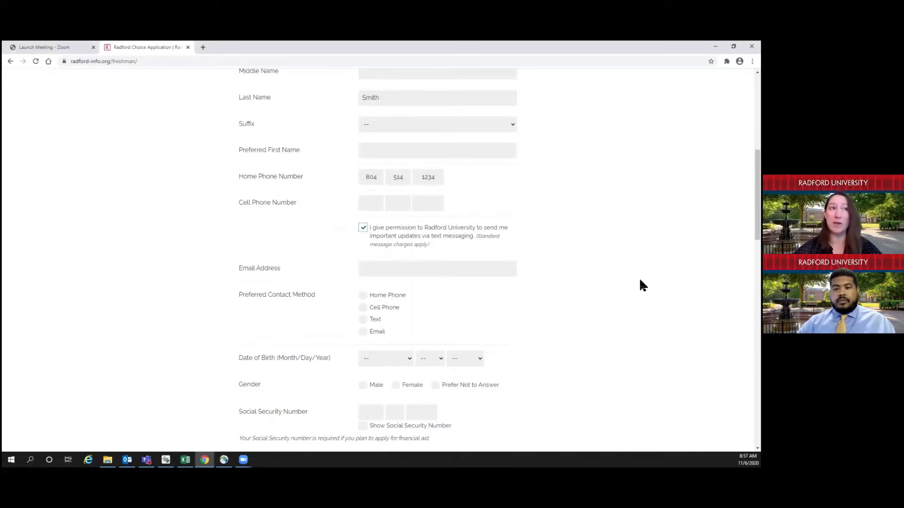
{"action": "scroll", "coordinate": [639, 285], "scroll_direction": "down", "scroll_amount": 2}
{"action": "left_click", "coordinate": [385, 195]}
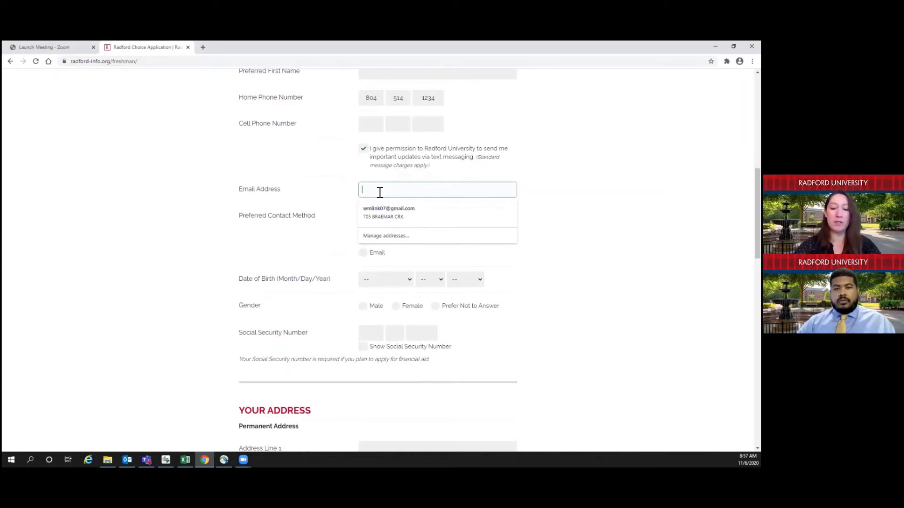
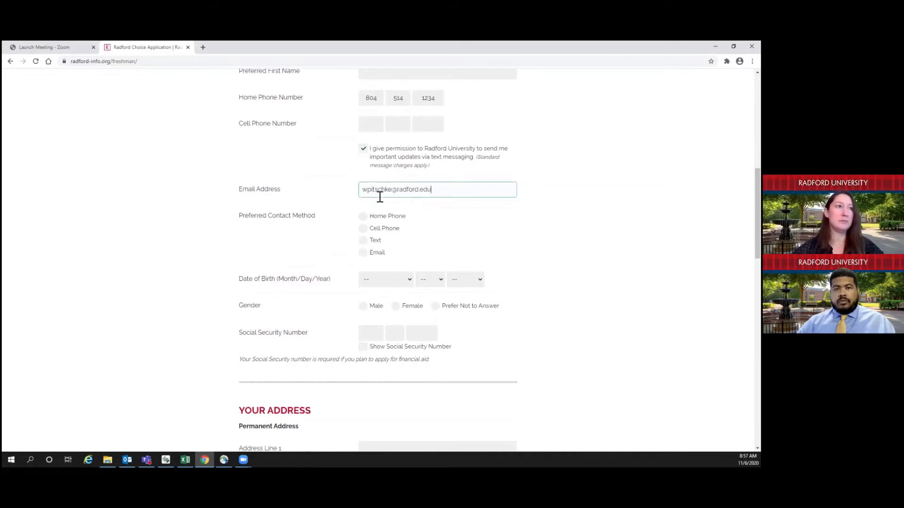
Make Home Phone the preferred contact and set the birth date to April 6, 2000
{"action": "left_click", "coordinate": [363, 217]}
{"action": "scroll", "coordinate": [516, 250], "scroll_direction": "down", "scroll_amount": 1}
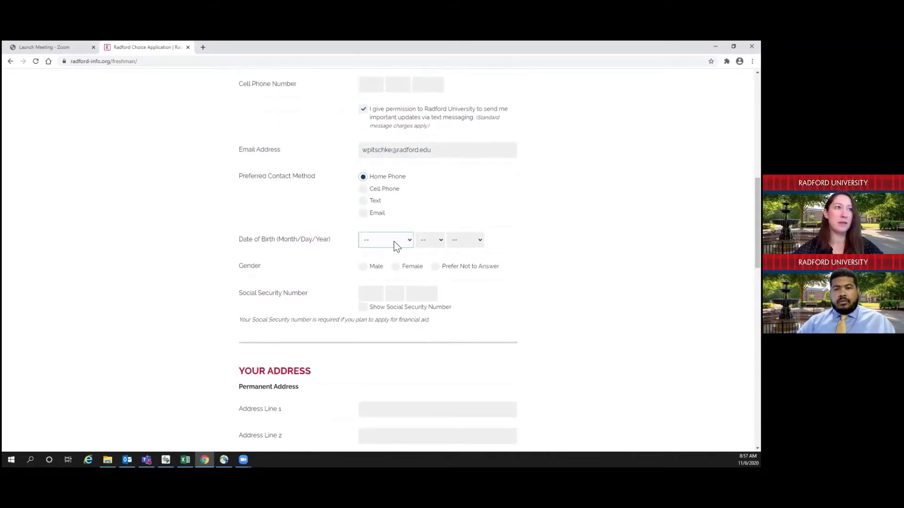
{"action": "left_click", "coordinate": [417, 241]}
{"action": "left_click", "coordinate": [407, 241]}
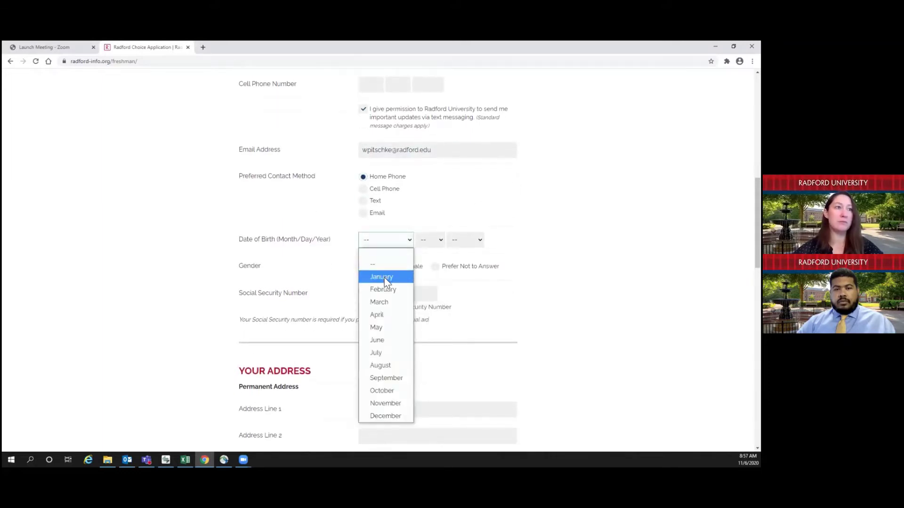
{"action": "left_click", "coordinate": [373, 254]}
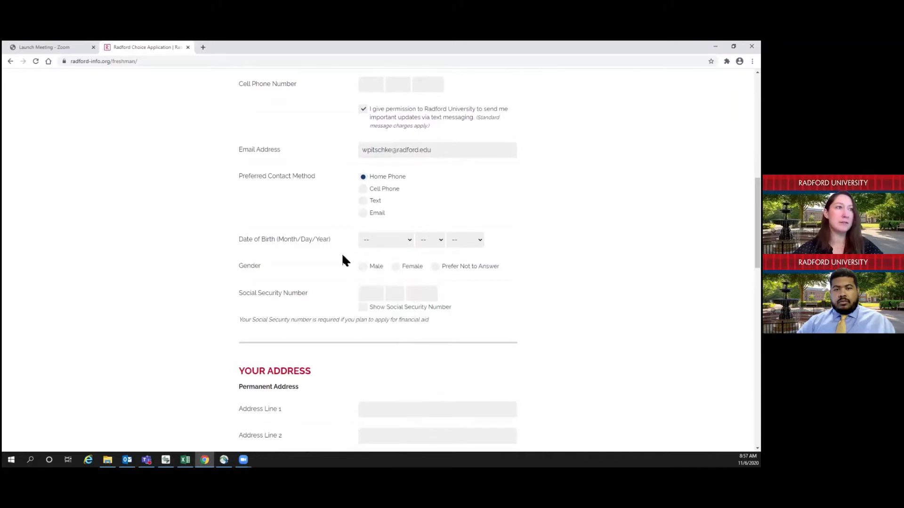
{"action": "left_click", "coordinate": [408, 241]}
{"action": "left_click", "coordinate": [377, 314]}
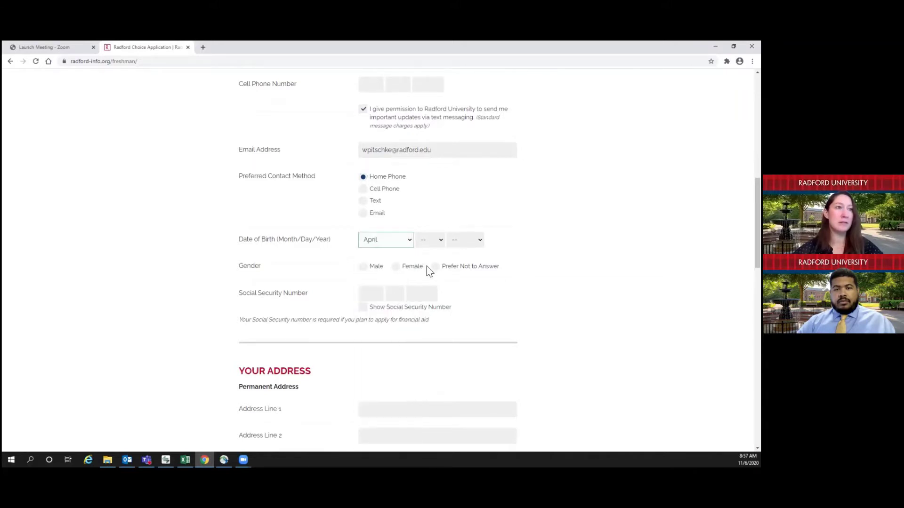
{"action": "left_click", "coordinate": [437, 243]}
{"action": "left_click", "coordinate": [423, 339]}
{"action": "left_click", "coordinate": [471, 242]}
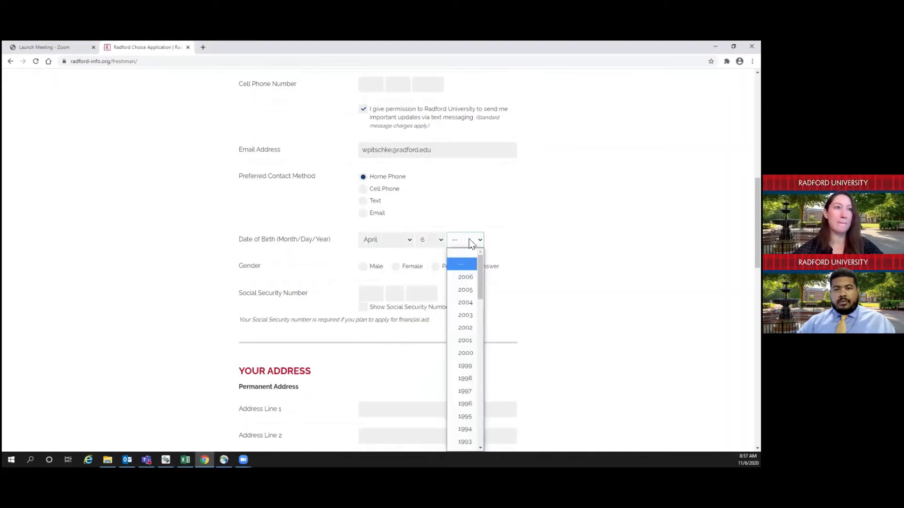
{"action": "left_click", "coordinate": [465, 353]}
Select Female as the gender and enter the Social Security number
{"action": "scroll", "coordinate": [544, 256], "scroll_direction": "down", "scroll_amount": 1}
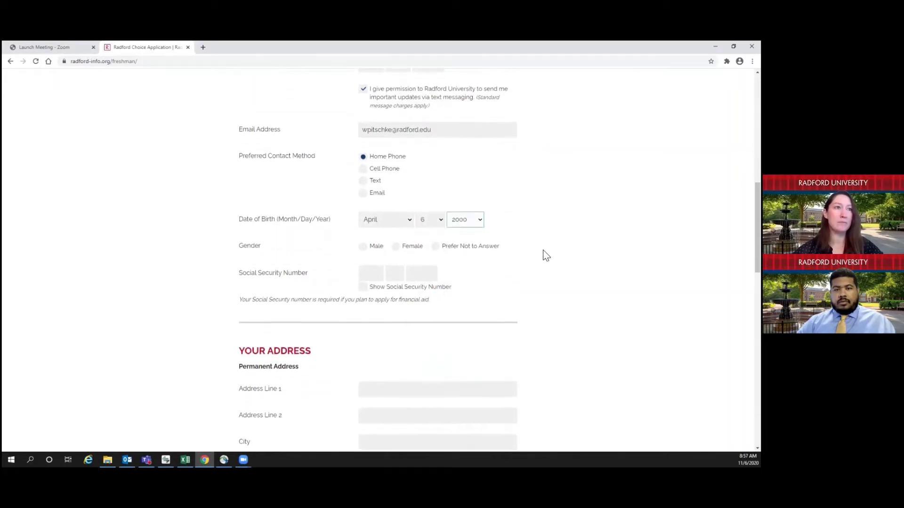
{"action": "scroll", "coordinate": [546, 256], "scroll_direction": "down", "scroll_amount": 1}
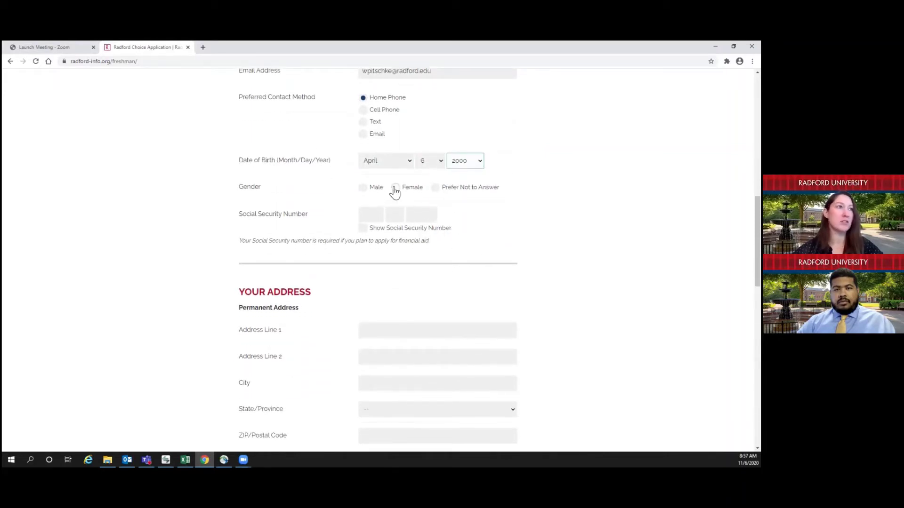
{"action": "left_click", "coordinate": [395, 188]}
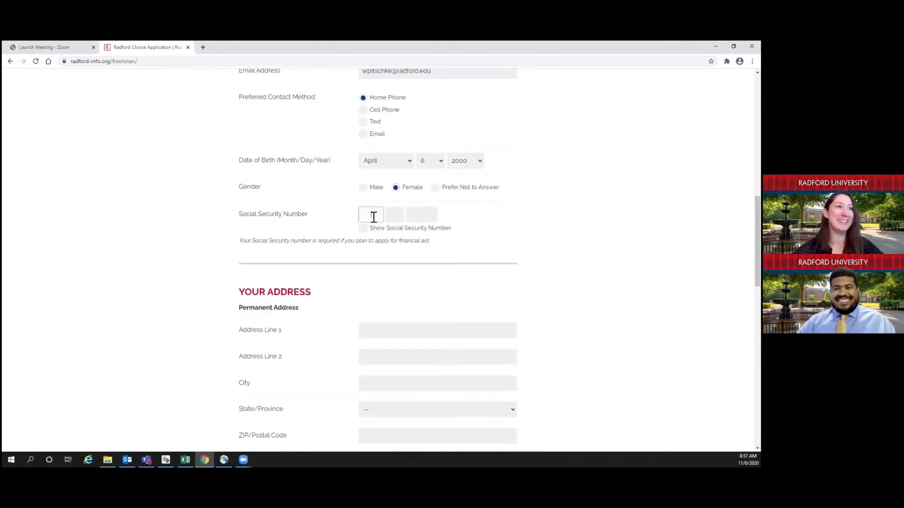
{"action": "type", "text": "123"}
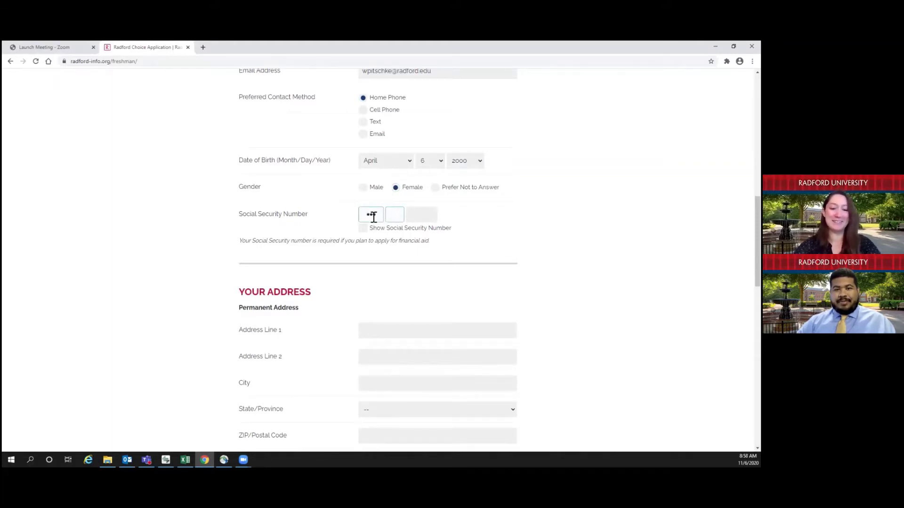
{"action": "type", "text": "456"}
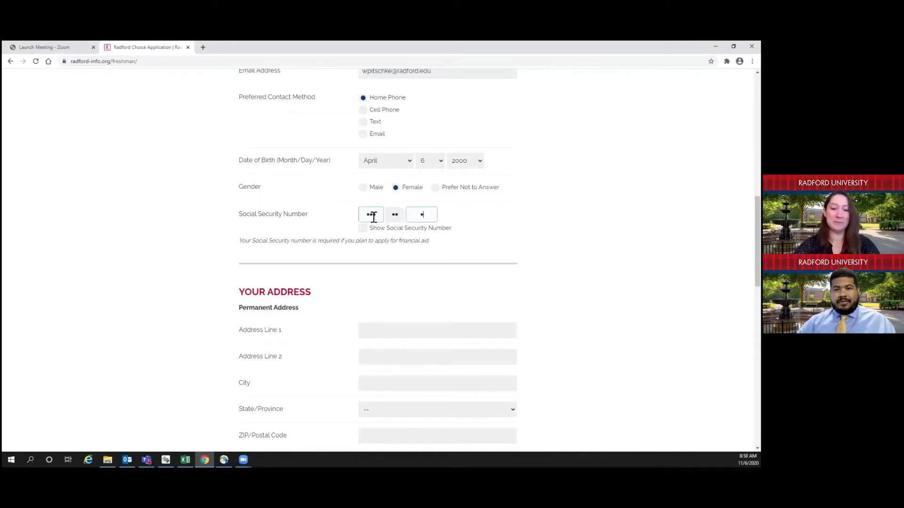
{"action": "type", "text": "78"}
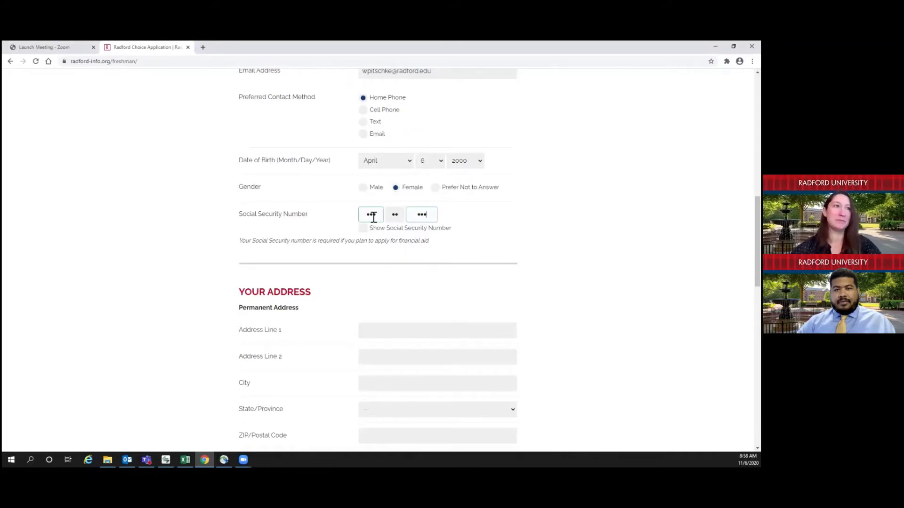
Enter the applicant's permanent street address and city
{"action": "scroll", "coordinate": [373, 217], "scroll_direction": "down", "scroll_amount": 2}
{"action": "left_click", "coordinate": [376, 252]}
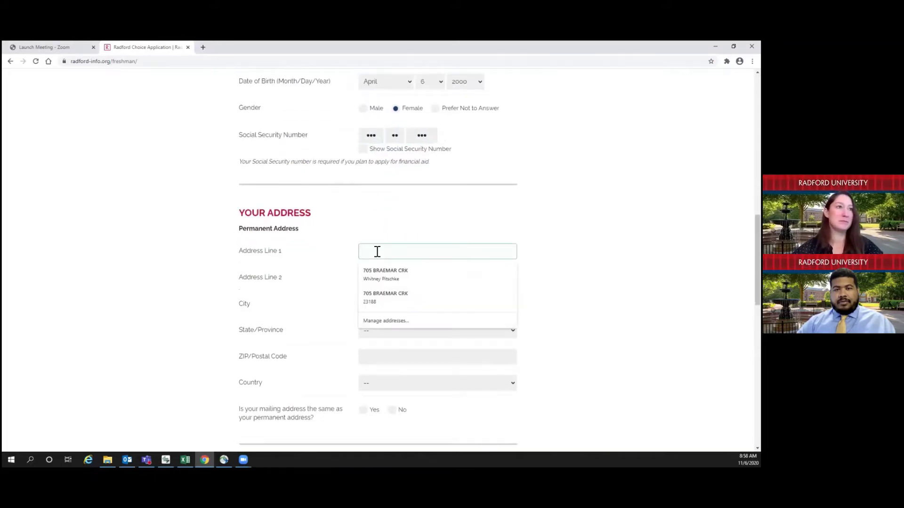
{"action": "type", "text": "123"}
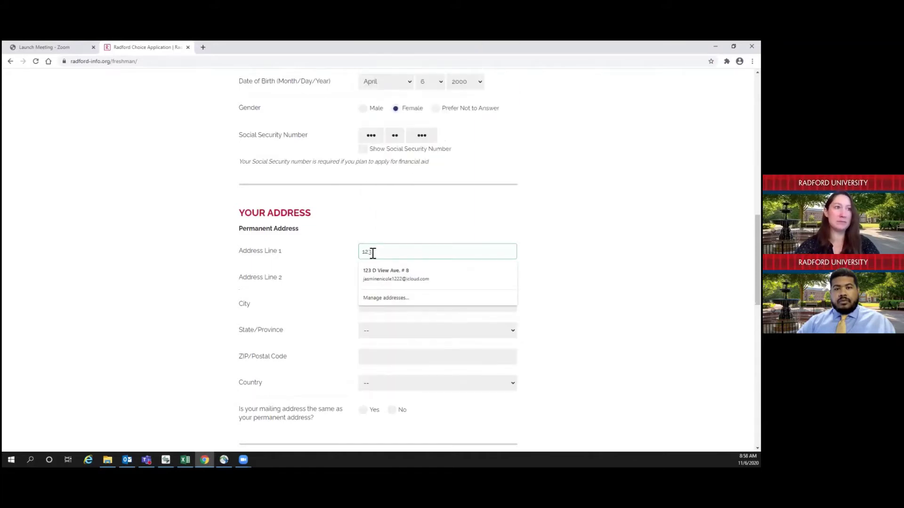
{"action": "type", "text": " main"}
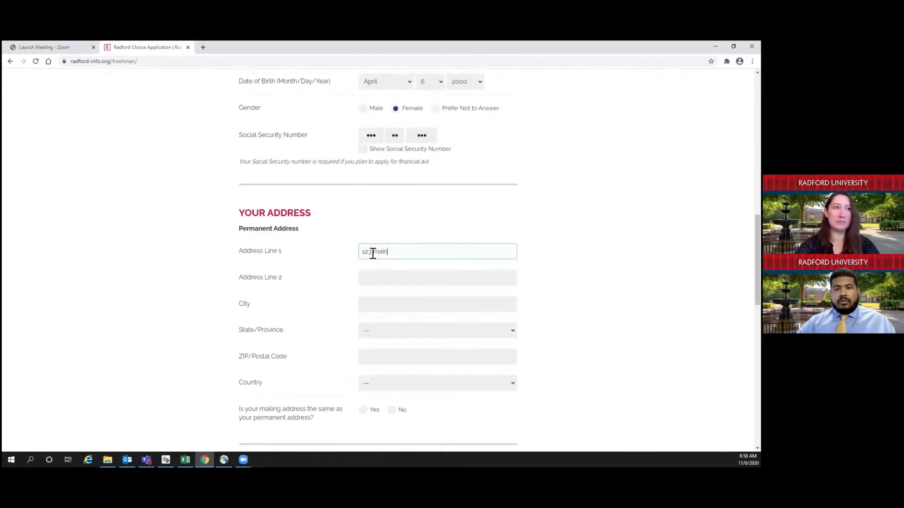
{"action": "key", "text": "BackSpace"}
{"action": "key", "text": "BackSpace"}
{"action": "type", "text": "Mai St"}
{"action": "key", "text": "BackSpace"}
{"action": "key", "text": "BackSpace"}
{"action": "type", "text": "n St."}
{"action": "key", "text": "Tab"}
{"action": "key", "text": "Tab"}
{"action": "type", "text": "Will"}
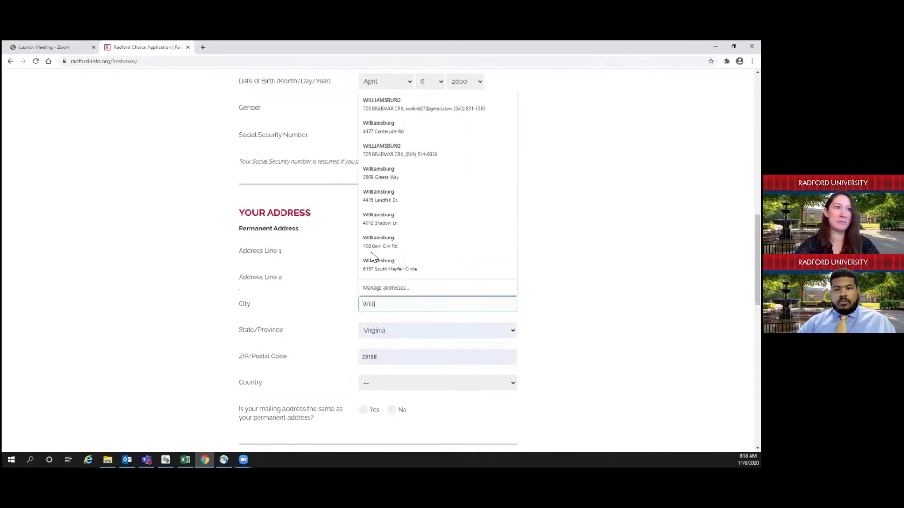
{"action": "type", "text": "iamsburg"}
{"action": "key", "text": "Tab"}
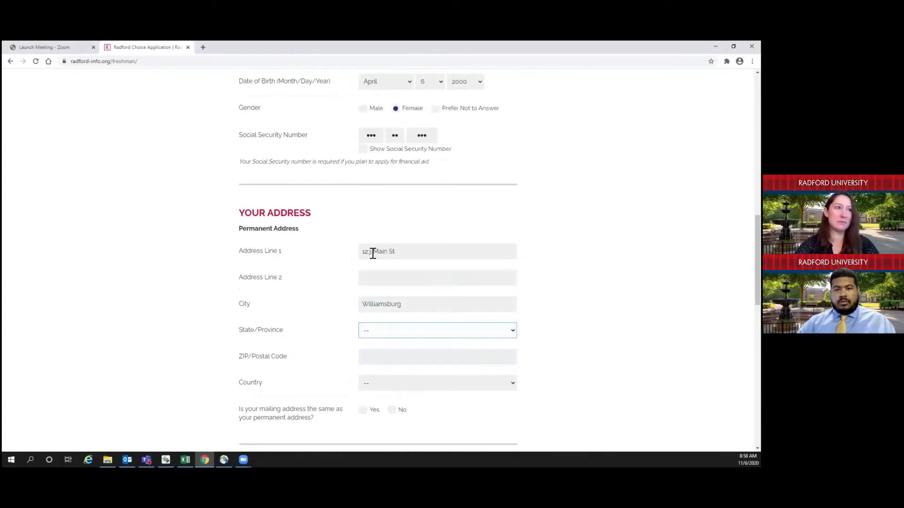
Choose Virginia as the state and enter the ZIP code
{"action": "key", "text": "v"}
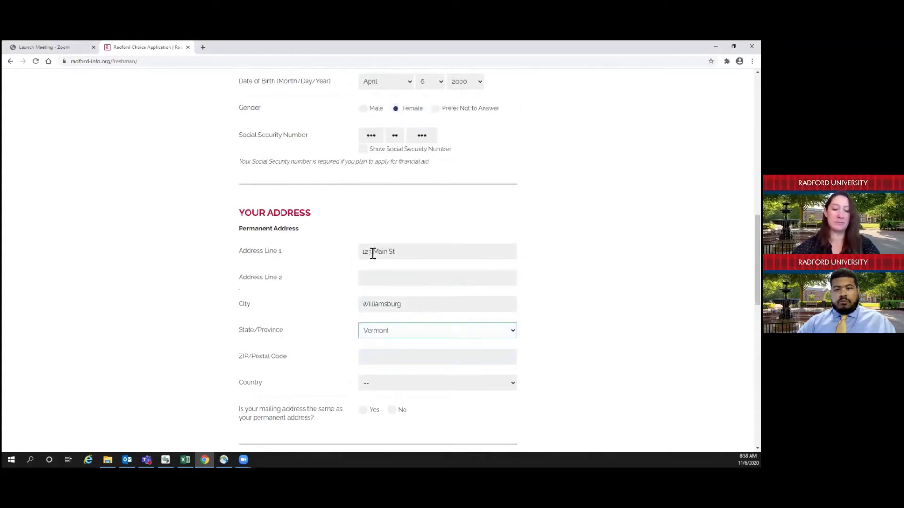
{"action": "left_click", "coordinate": [509, 331]}
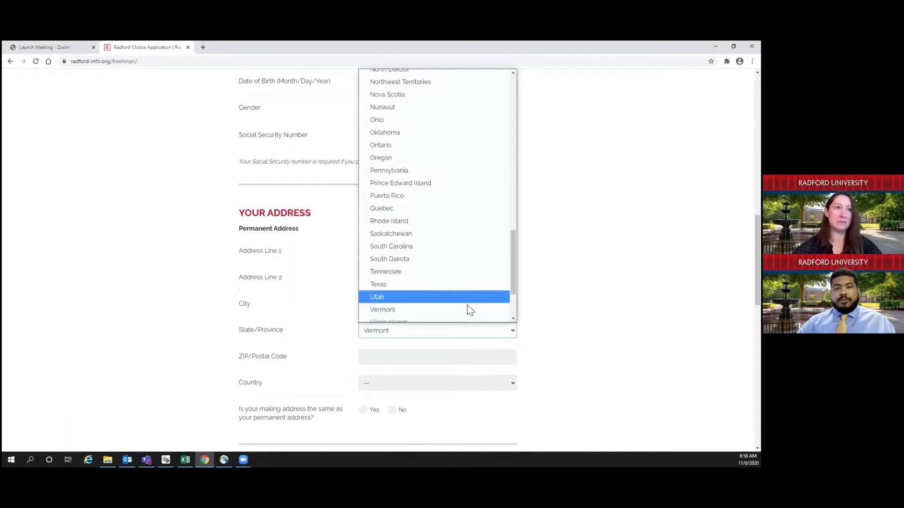
{"action": "scroll", "coordinate": [469, 306], "scroll_direction": "down", "scroll_amount": 2}
{"action": "left_click", "coordinate": [391, 260]}
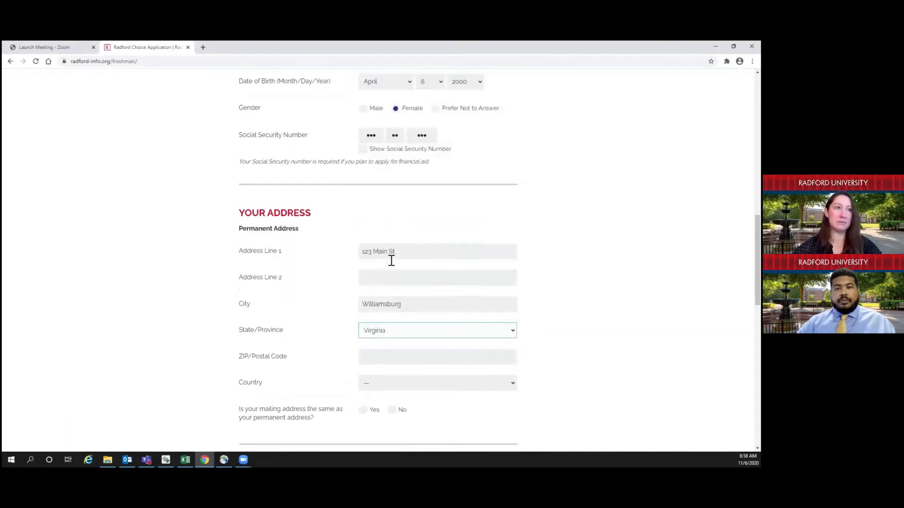
{"action": "left_click", "coordinate": [396, 357]}
{"action": "type", "text": "231"}
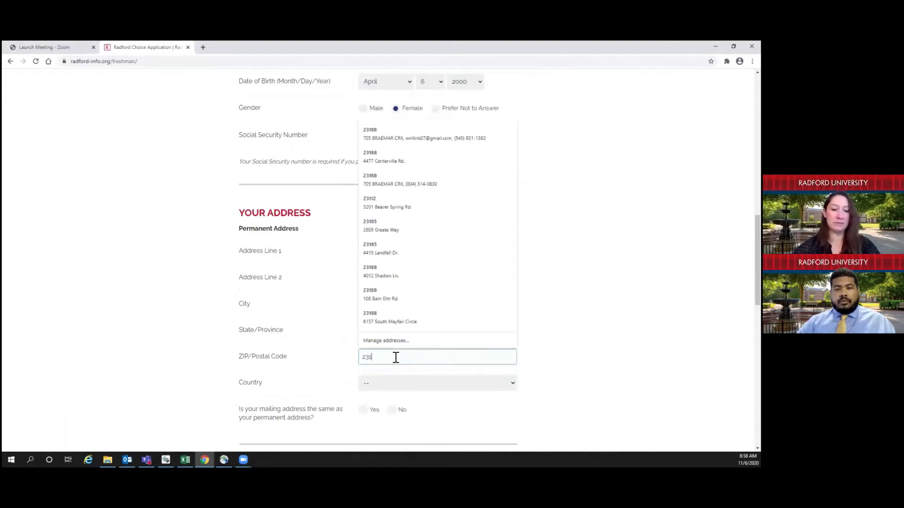
{"action": "type", "text": "88"}
Set the country to United States and mark the mailing address as the same
{"action": "scroll", "coordinate": [395, 355], "scroll_direction": "down", "scroll_amount": 2}
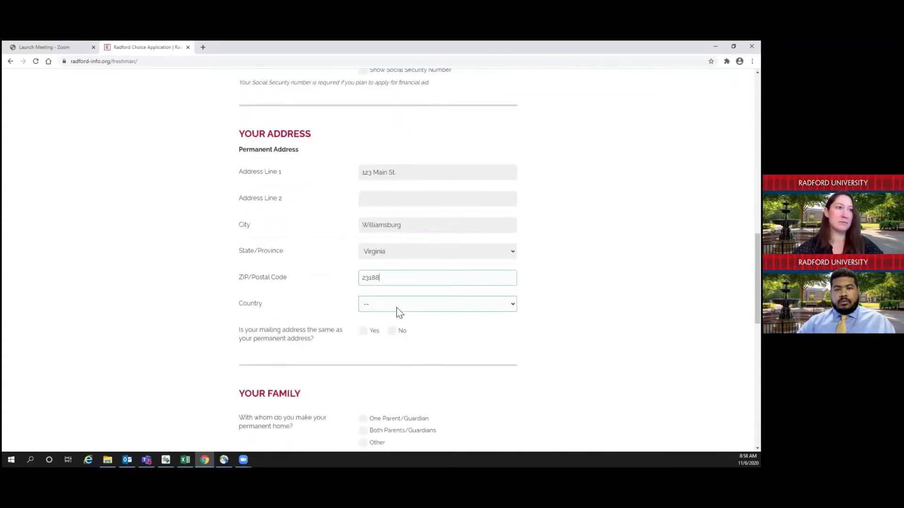
{"action": "left_click", "coordinate": [397, 307]}
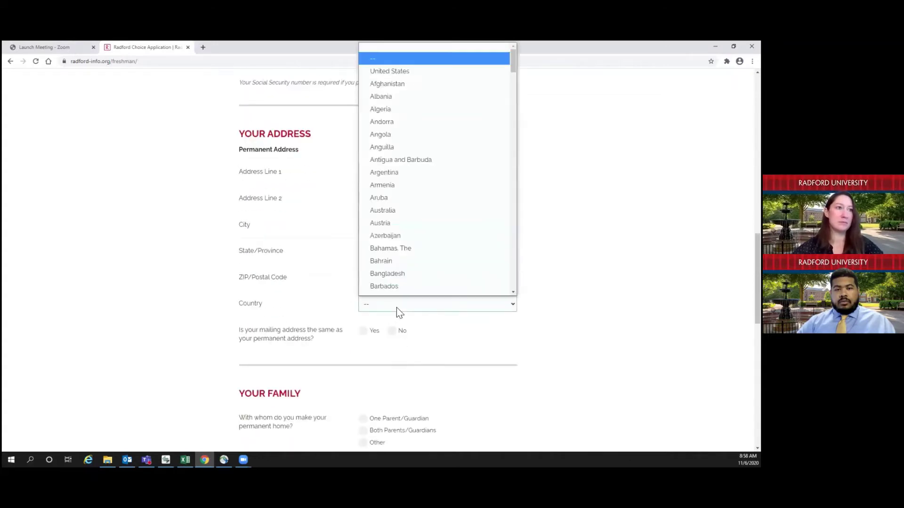
{"action": "left_click", "coordinate": [389, 71]}
{"action": "scroll", "coordinate": [549, 319], "scroll_direction": "down", "scroll_amount": 2}
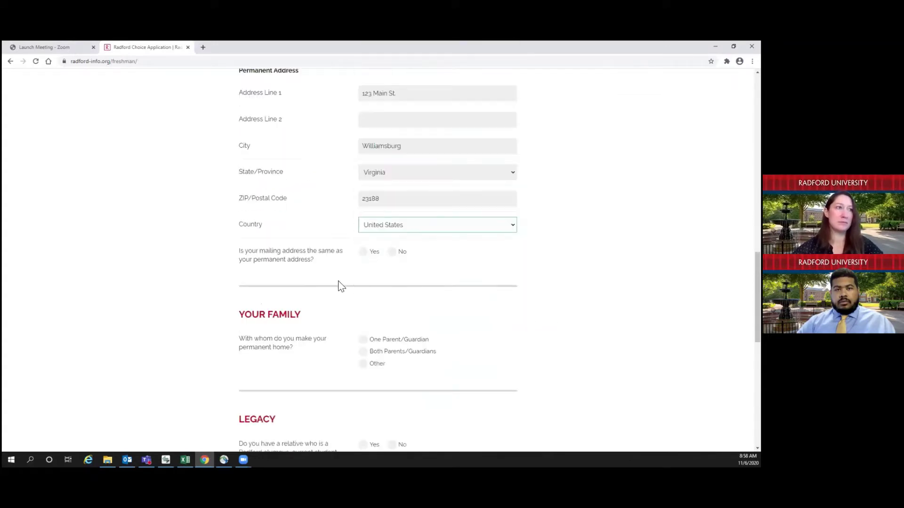
{"action": "left_click", "coordinate": [363, 252]}
{"action": "scroll", "coordinate": [535, 303], "scroll_direction": "down", "scroll_amount": 2}
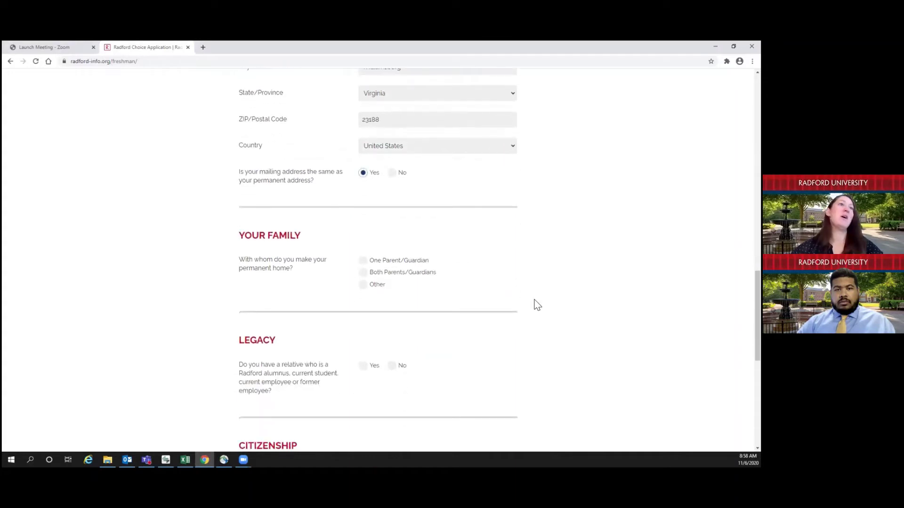
{"action": "scroll", "coordinate": [537, 305], "scroll_direction": "down", "scroll_amount": 2}
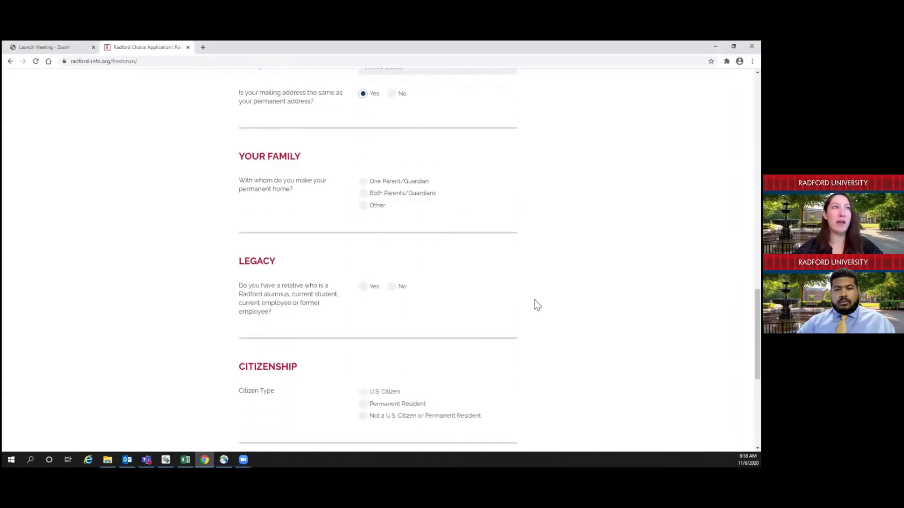
{"action": "scroll", "coordinate": [608, 235], "scroll_direction": "down", "scroll_amount": 1}
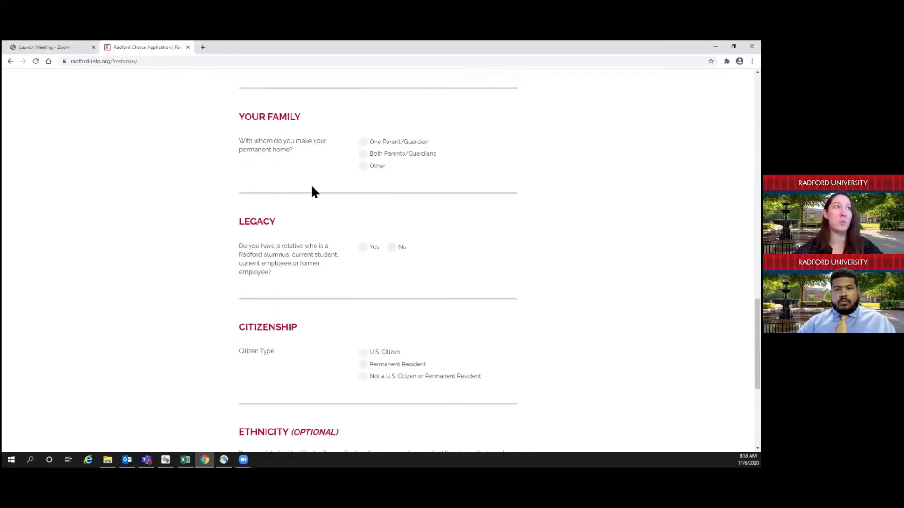
Indicate the applicant lives with one parent and set Parent 1's relationship to Mother
{"action": "left_click", "coordinate": [364, 144]}
{"action": "scroll", "coordinate": [459, 184], "scroll_direction": "down", "scroll_amount": 2}
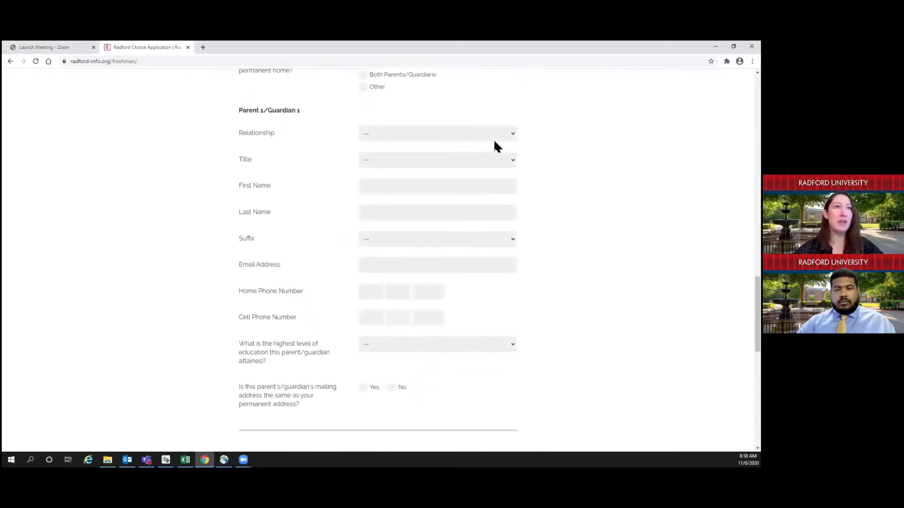
{"action": "left_click", "coordinate": [507, 134]}
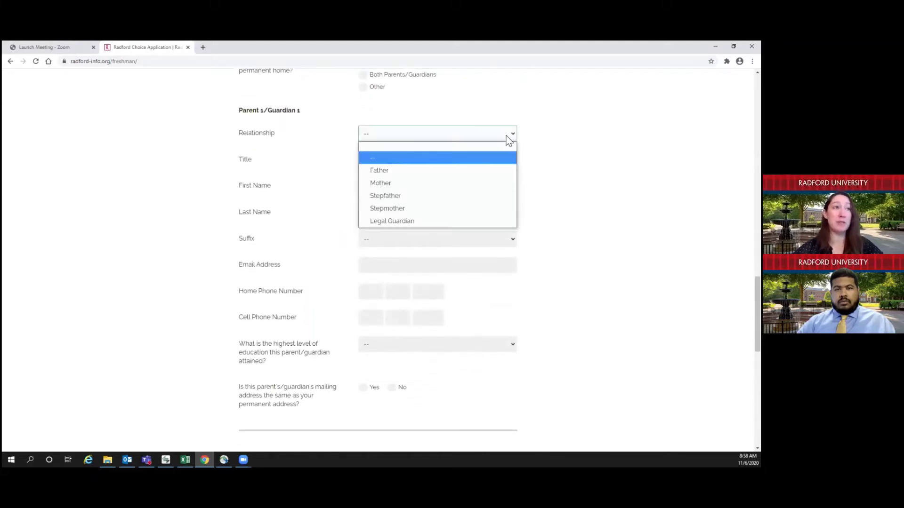
{"action": "left_click", "coordinate": [445, 182]}
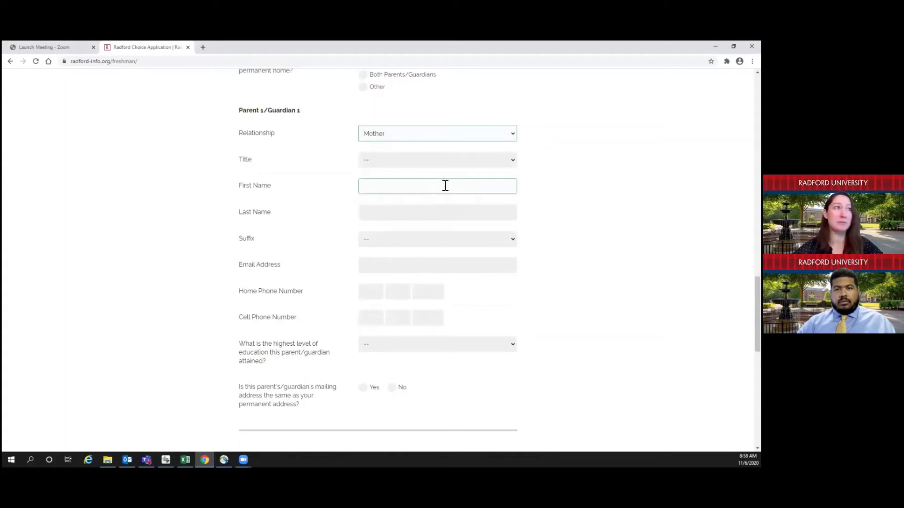
Enter the mother's first and last name, e-mail address and home phone number
{"action": "left_click", "coordinate": [393, 183]}
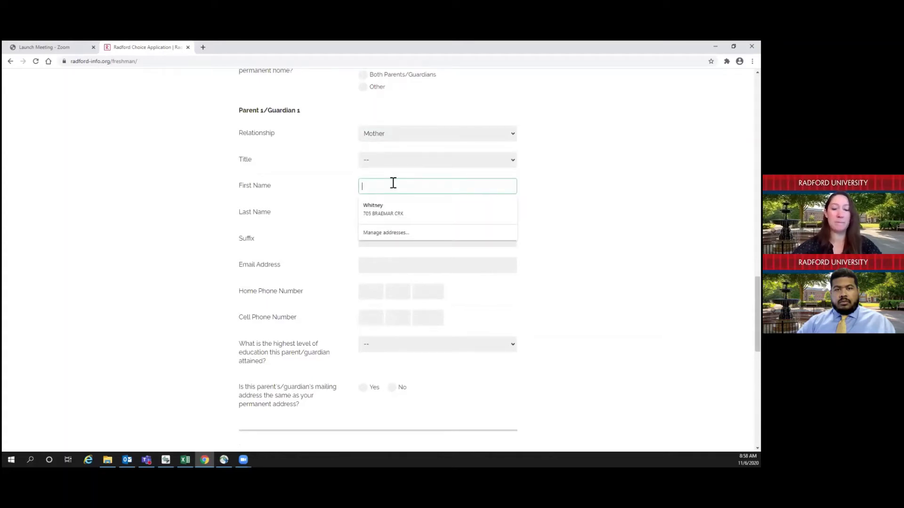
{"action": "type", "text": "Sara"}
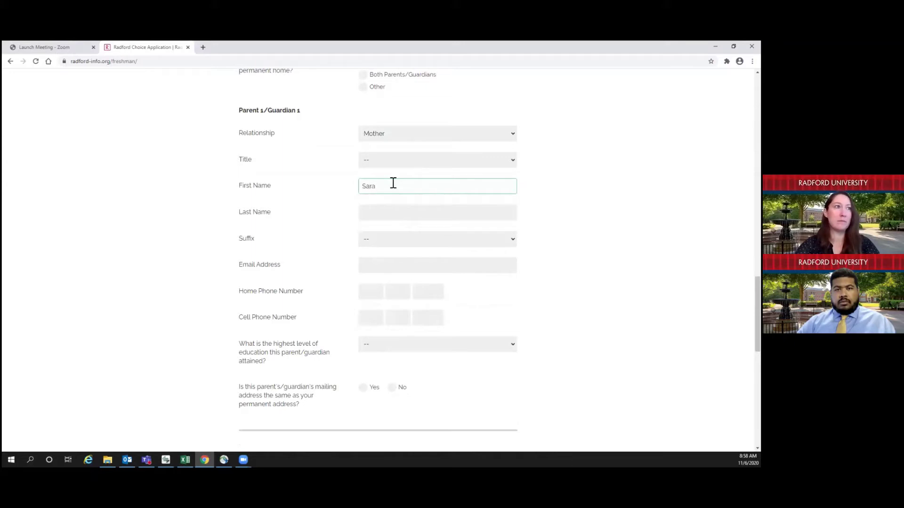
{"action": "key", "text": "Tab"}
{"action": "type", "text": "Smit"}
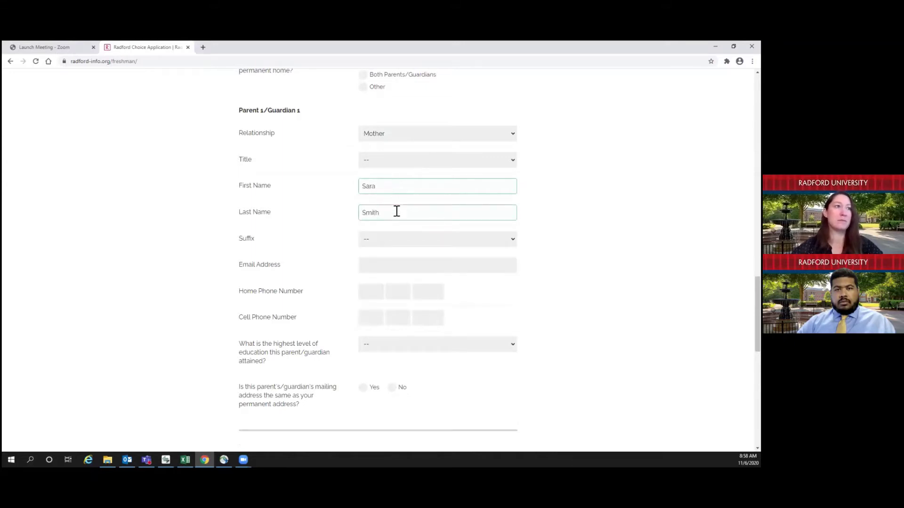
{"action": "left_click", "coordinate": [399, 267]}
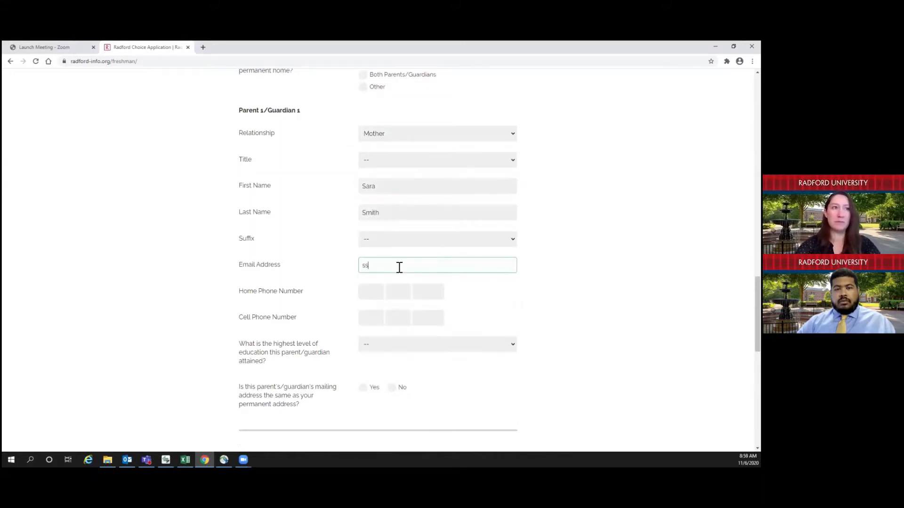
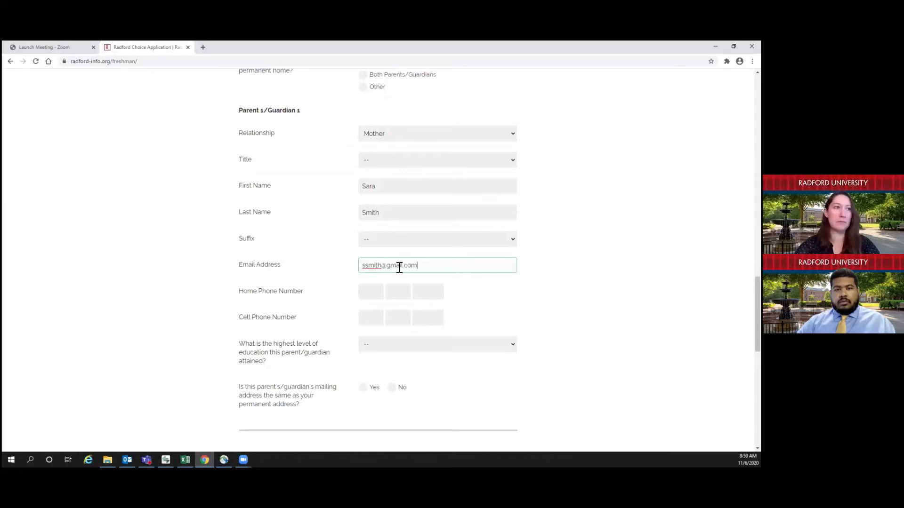
{"action": "left_click", "coordinate": [370, 298]}
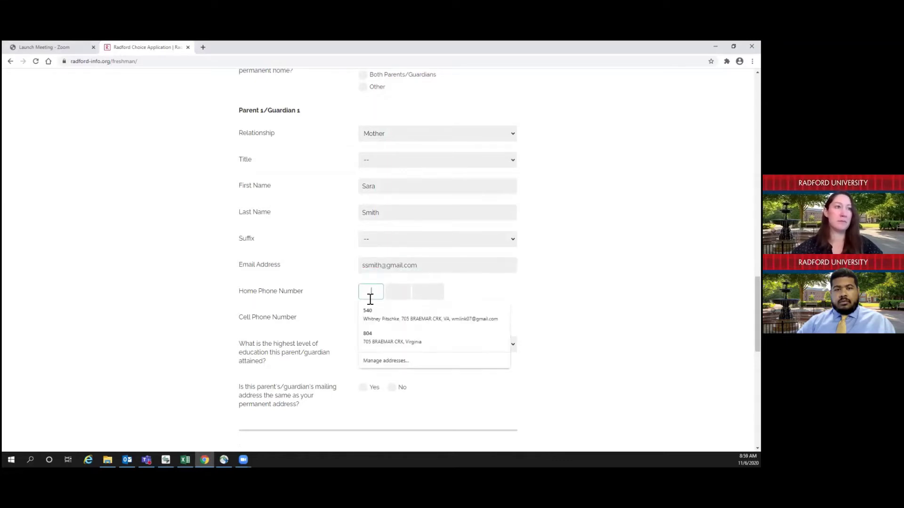
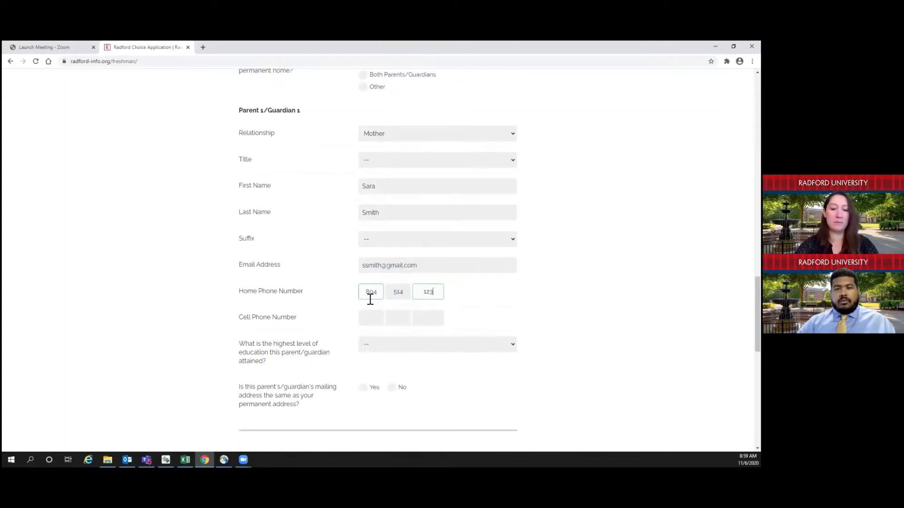
Set the mother's education to Associate's Degree at John Tyler Community College, mailing address same
{"action": "scroll", "coordinate": [370, 299], "scroll_direction": "down", "scroll_amount": 2}
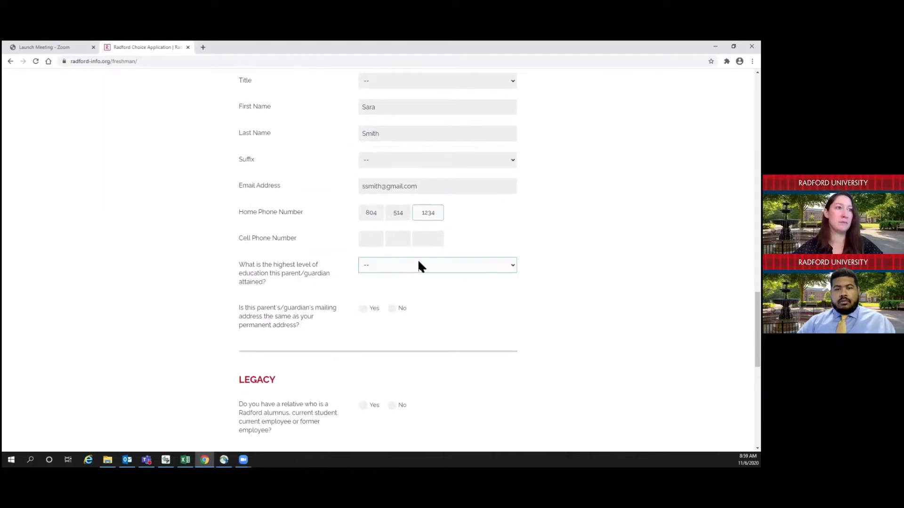
{"action": "left_click", "coordinate": [511, 266]}
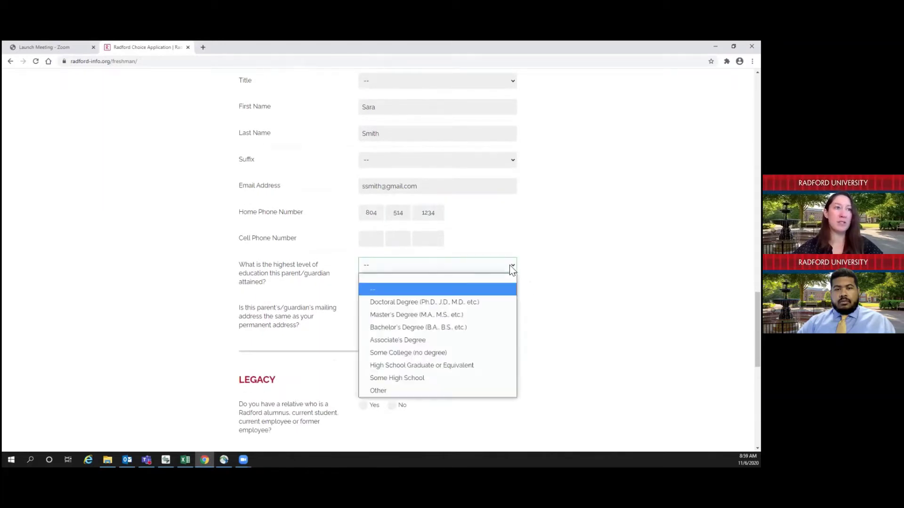
{"action": "scroll", "coordinate": [551, 278], "scroll_direction": "down", "scroll_amount": 1}
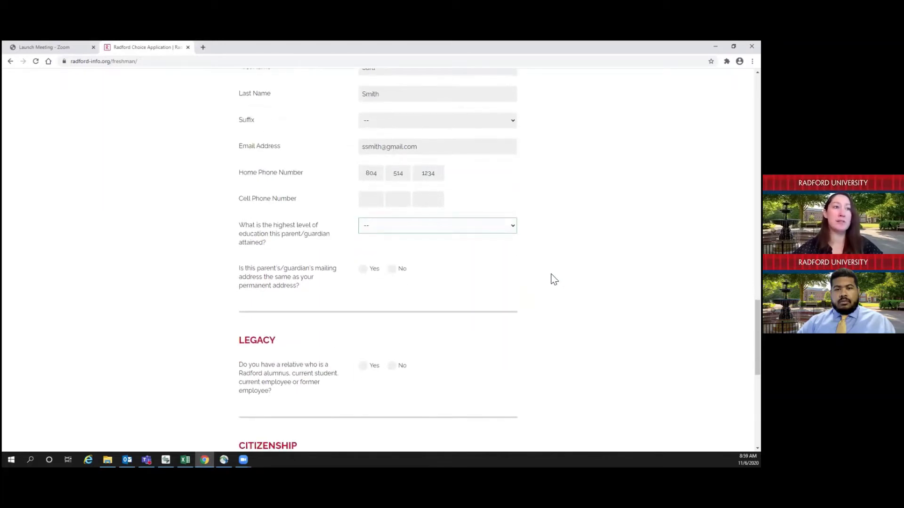
{"action": "left_click", "coordinate": [513, 229]}
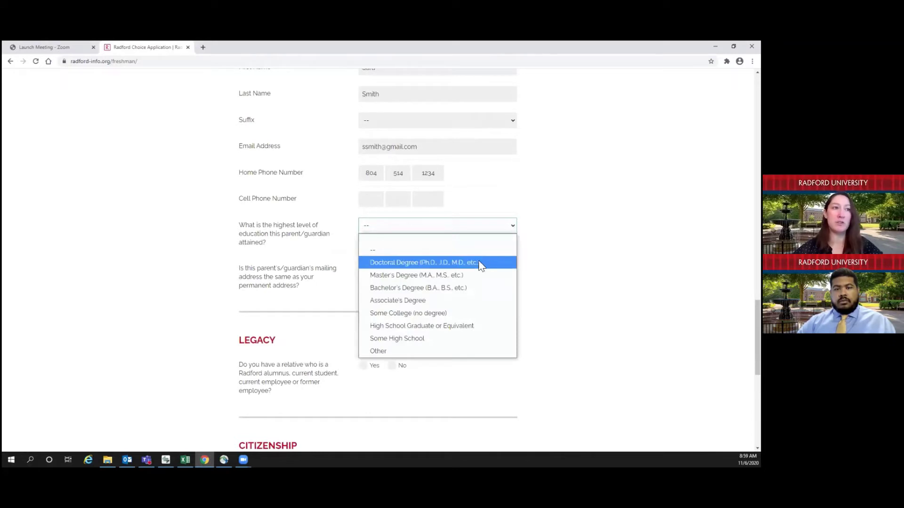
{"action": "left_click", "coordinate": [456, 301]}
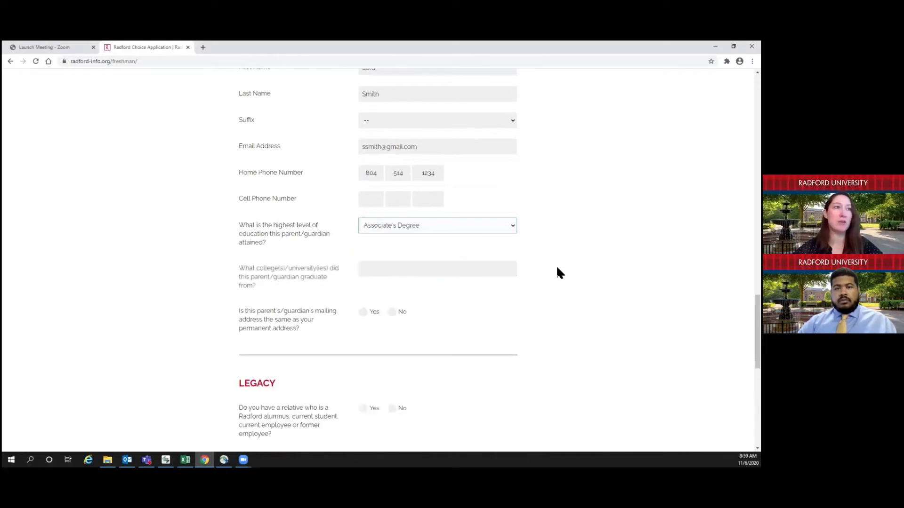
{"action": "scroll", "coordinate": [557, 269], "scroll_direction": "down", "scroll_amount": 1}
{"action": "left_click", "coordinate": [432, 230]}
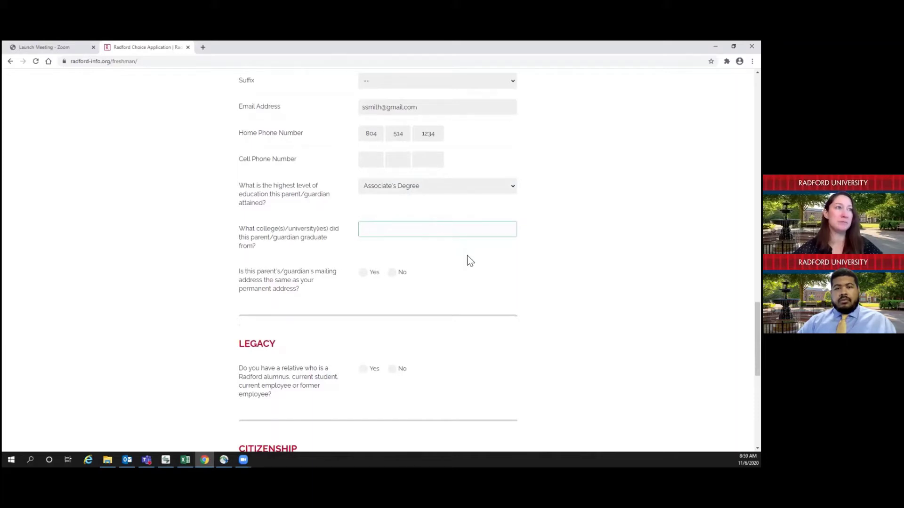
{"action": "type", "text": "John "}
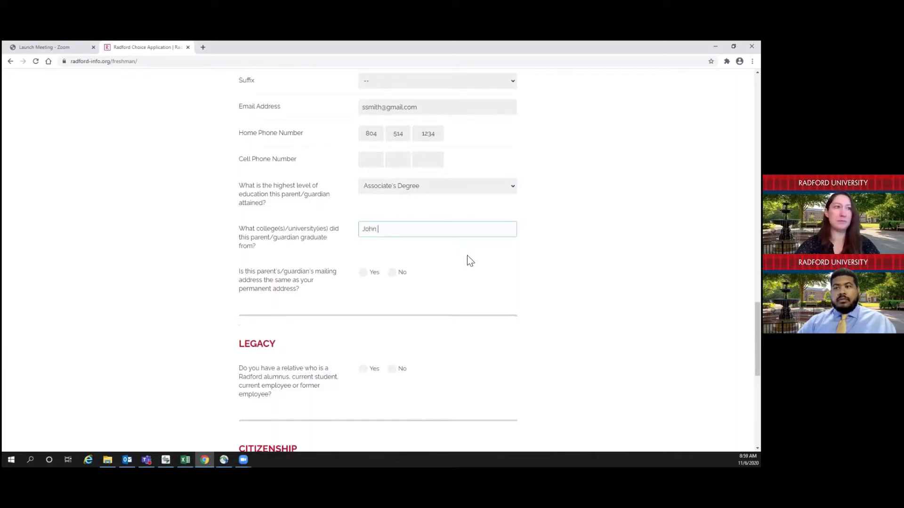
{"action": "type", "text": "Tyler Communit"}
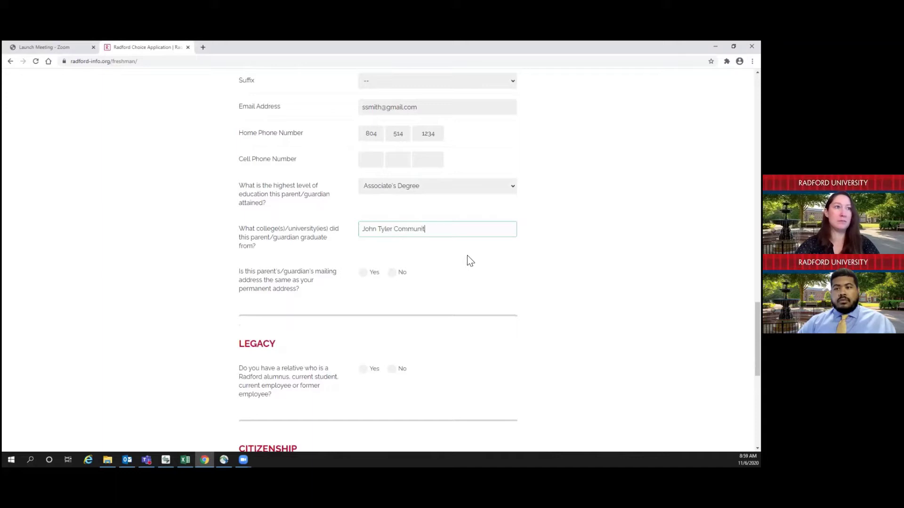
{"action": "type", "text": "y College"}
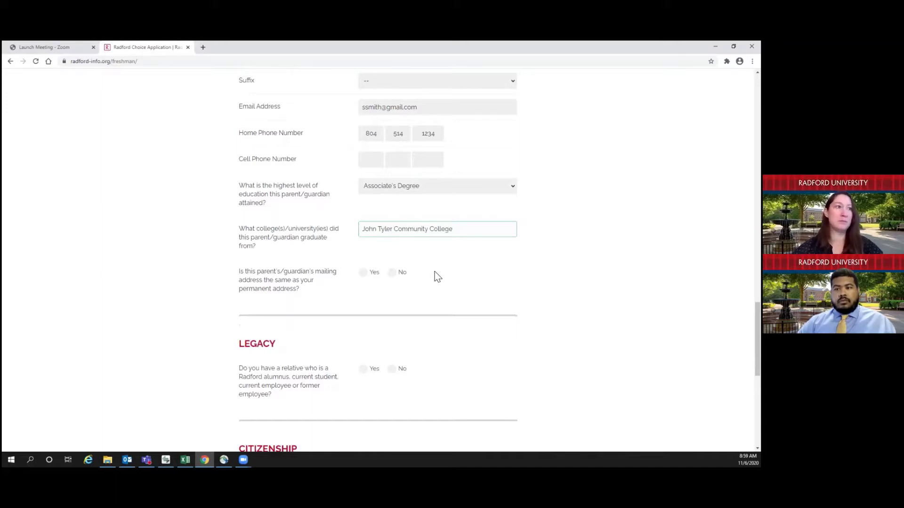
{"action": "left_click", "coordinate": [363, 273]}
{"action": "scroll", "coordinate": [529, 314], "scroll_direction": "down", "scroll_amount": 2}
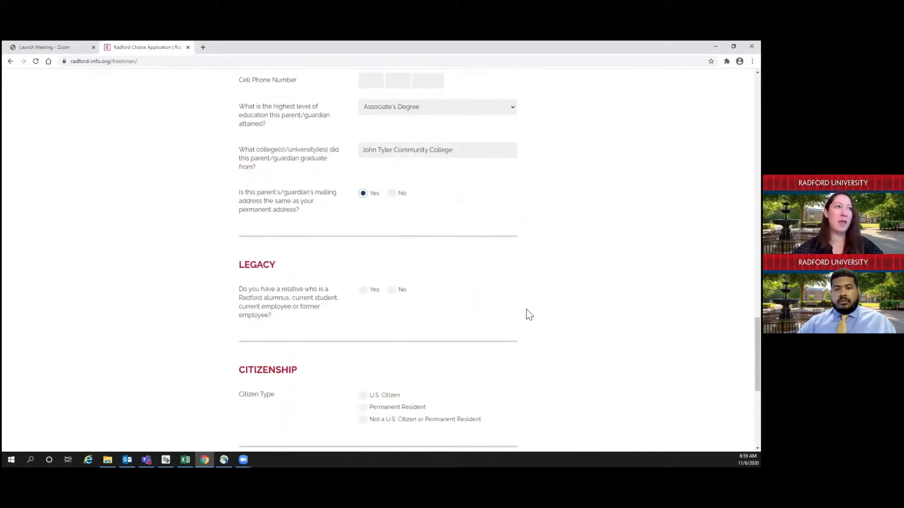
{"action": "scroll", "coordinate": [529, 315], "scroll_direction": "down", "scroll_amount": 3}
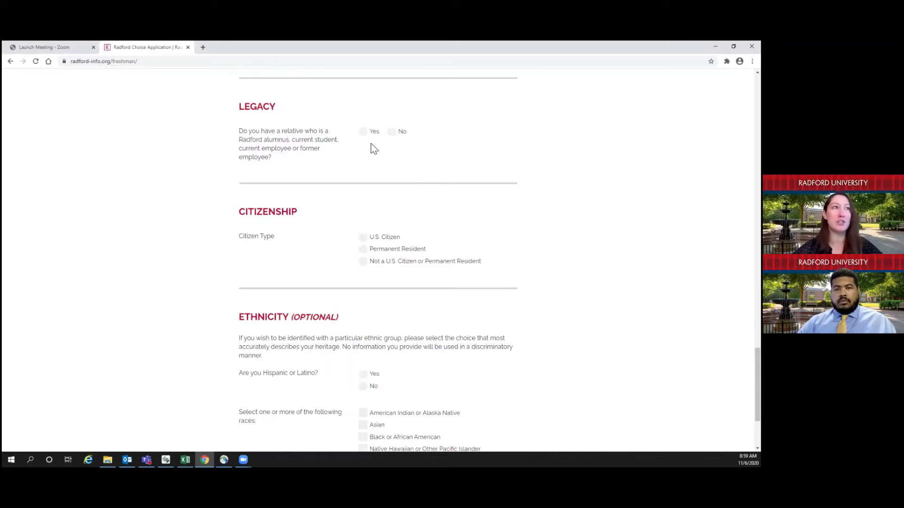
Answer No legacy, U.S. Citizen, not Hispanic, race White, then save and continue
{"action": "left_click", "coordinate": [390, 134]}
{"action": "scroll", "coordinate": [553, 177], "scroll_direction": "down", "scroll_amount": 3}
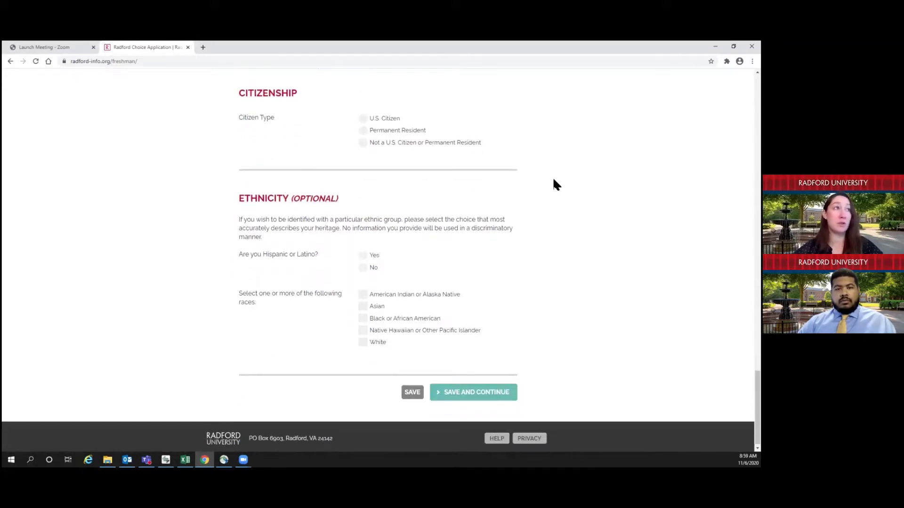
{"action": "left_click", "coordinate": [363, 119]}
{"action": "scroll", "coordinate": [564, 174], "scroll_direction": "down", "scroll_amount": 1}
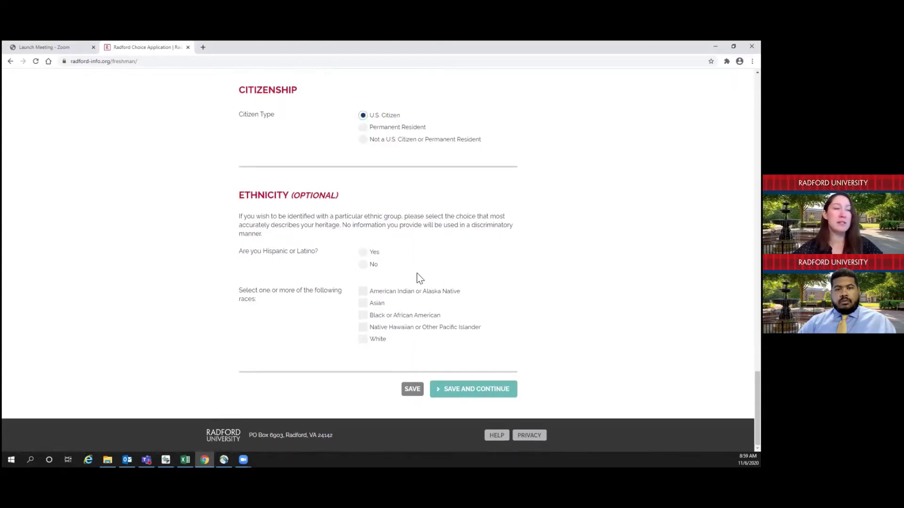
{"action": "left_click", "coordinate": [364, 265]}
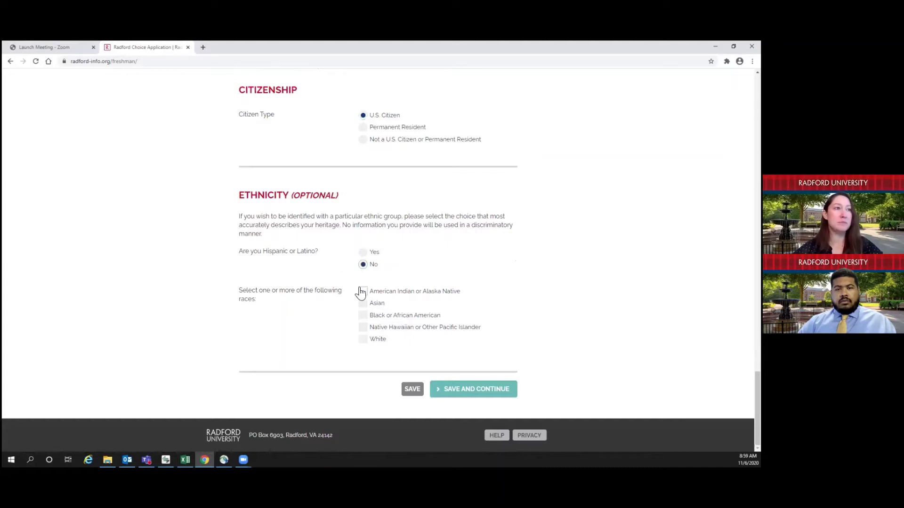
{"action": "left_click", "coordinate": [363, 339]}
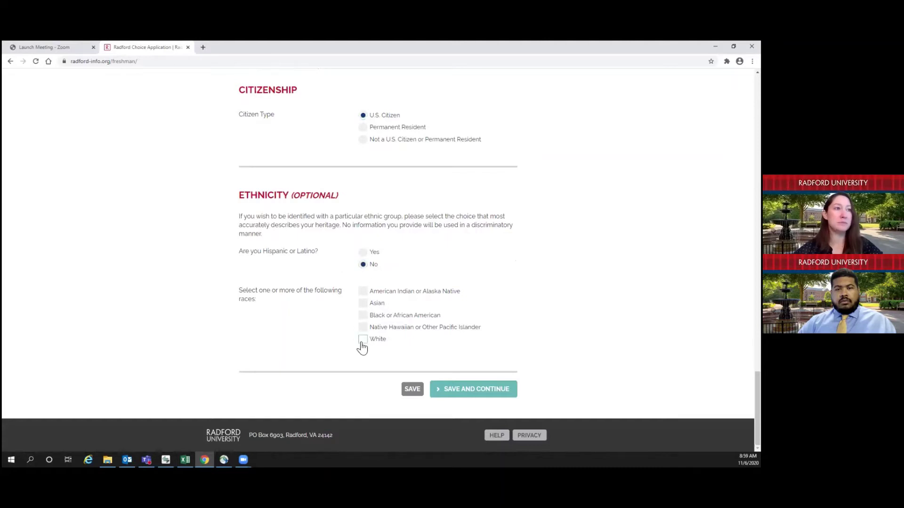
{"action": "left_click", "coordinate": [460, 391]}
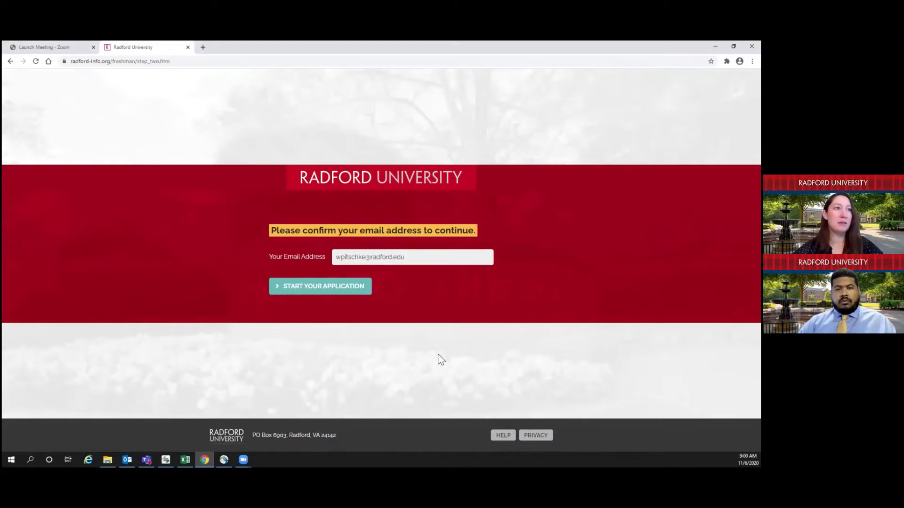
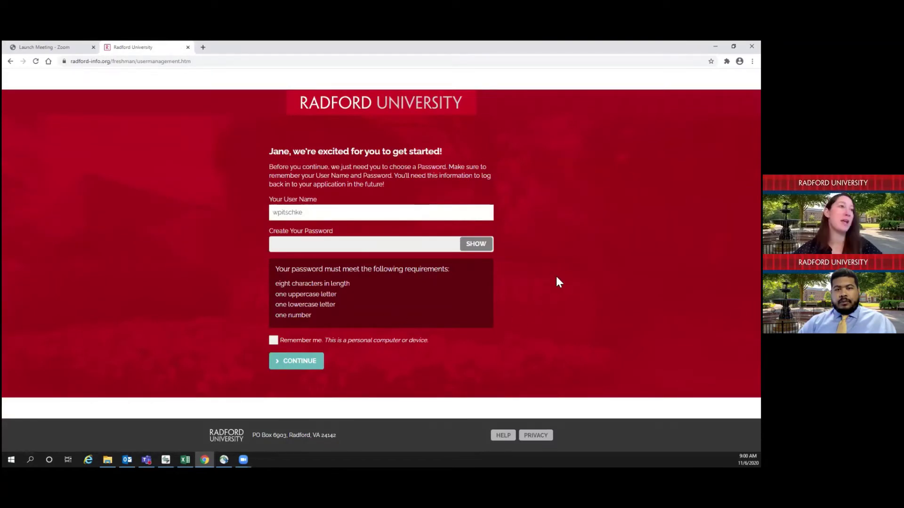
Create the account password, tick Remember me, and continue into the application
{"action": "left_click", "coordinate": [339, 245]}
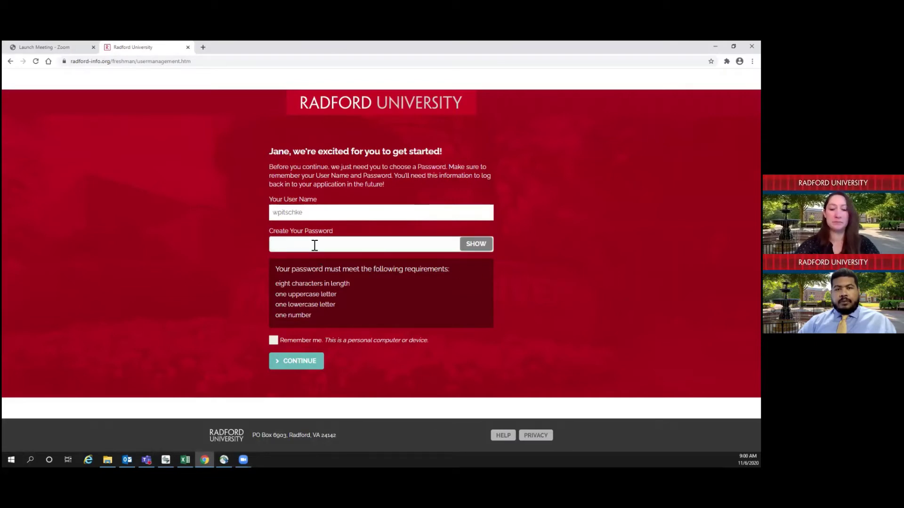
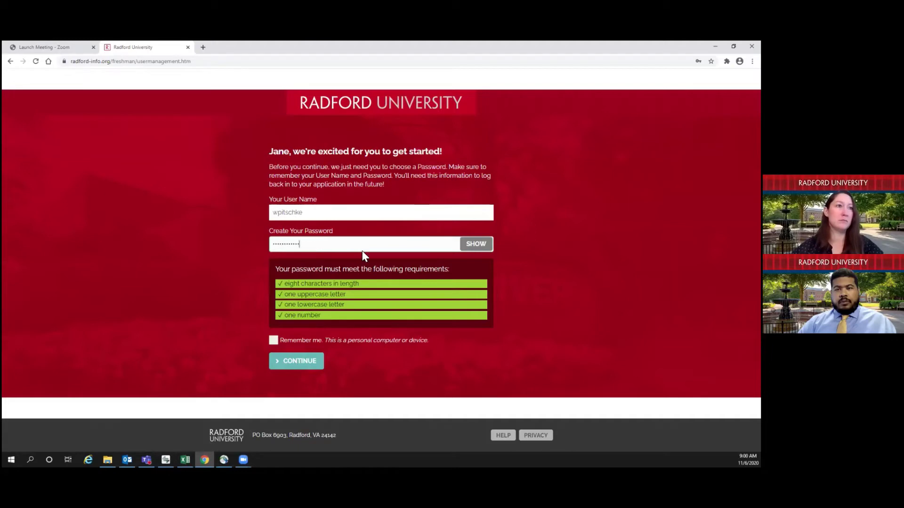
{"action": "left_click", "coordinate": [273, 340]}
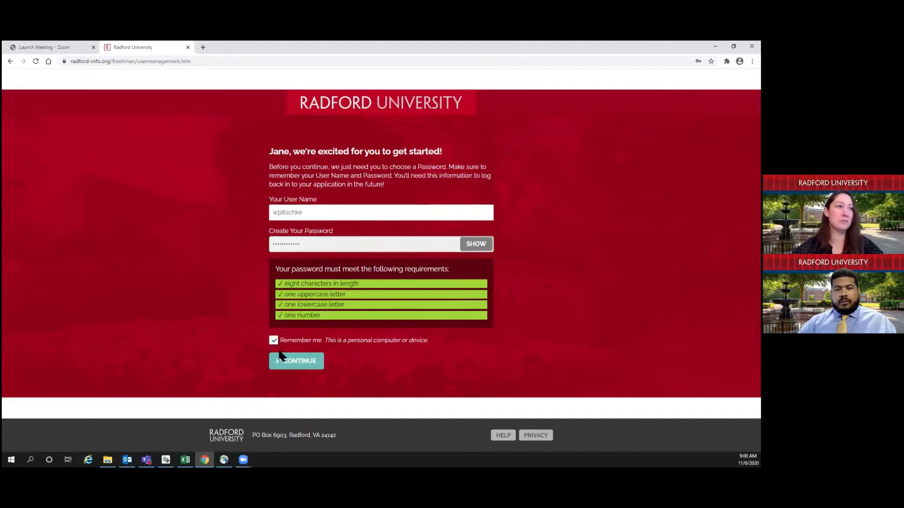
{"action": "left_click", "coordinate": [294, 361]}
Save the Personal Information page without changes to move on to Education
{"action": "scroll", "coordinate": [556, 348], "scroll_direction": "down", "scroll_amount": 2}
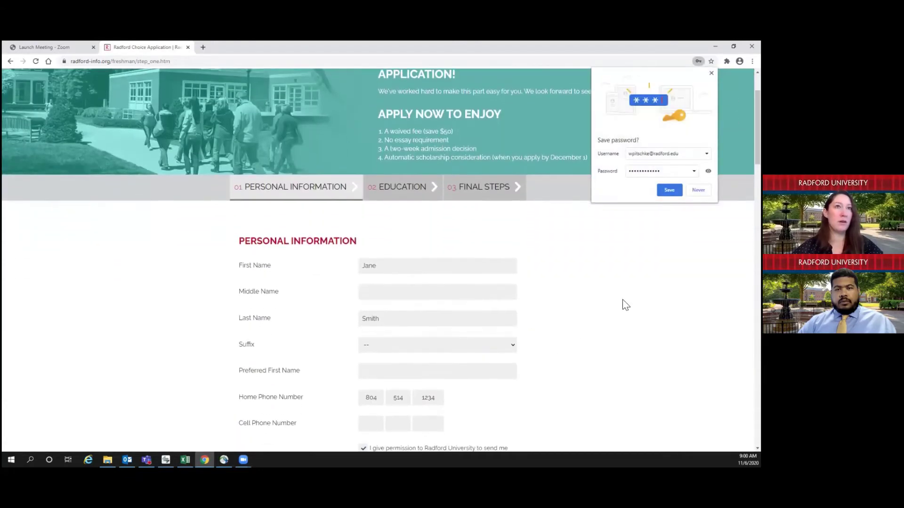
{"action": "scroll", "coordinate": [376, 259], "scroll_direction": "down", "scroll_amount": 5}
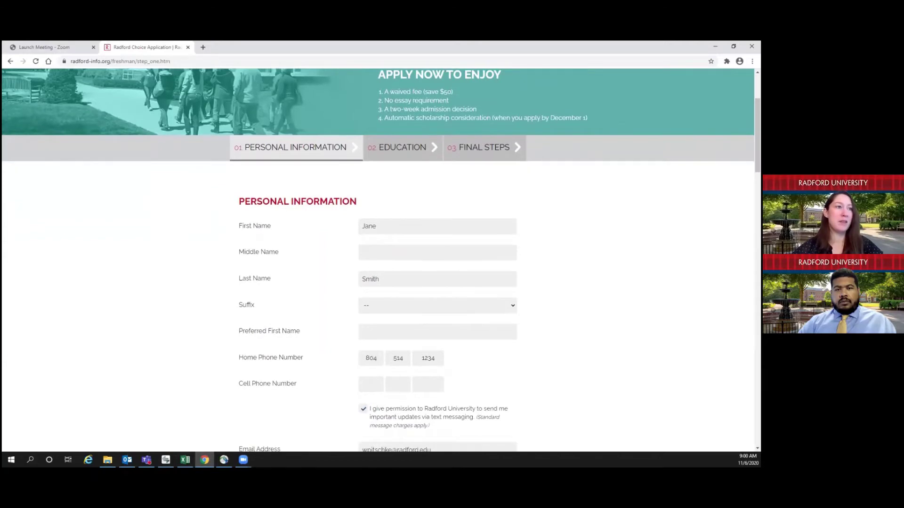
{"action": "scroll", "coordinate": [376, 259], "scroll_direction": "down", "scroll_amount": 17}
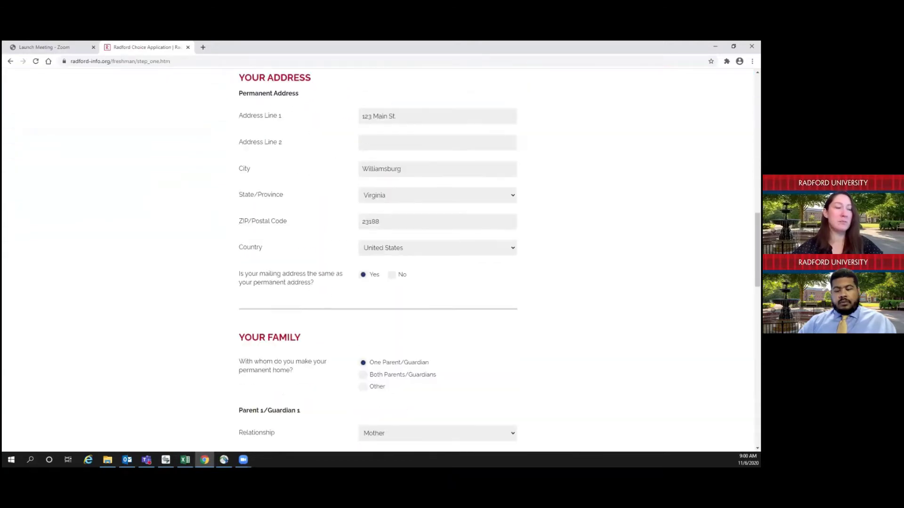
{"action": "scroll", "coordinate": [377, 258], "scroll_direction": "down", "scroll_amount": 7}
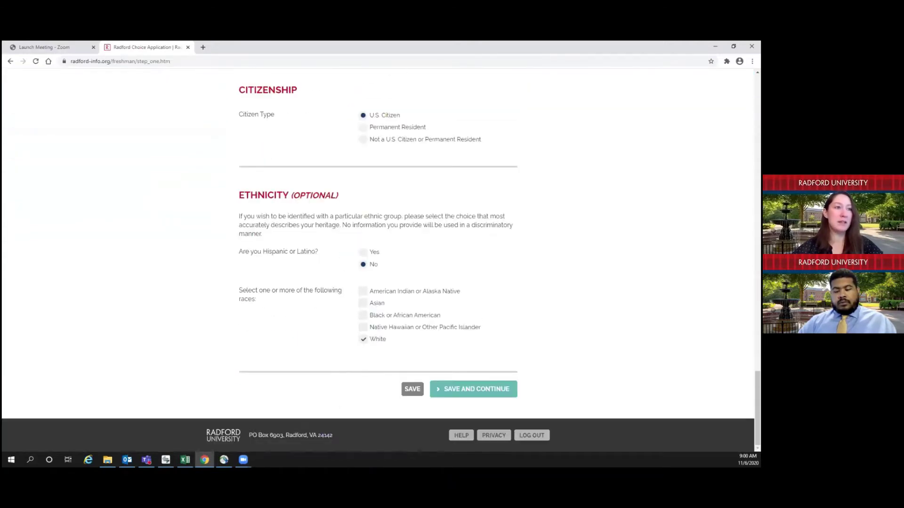
{"action": "left_click", "coordinate": [479, 391]}
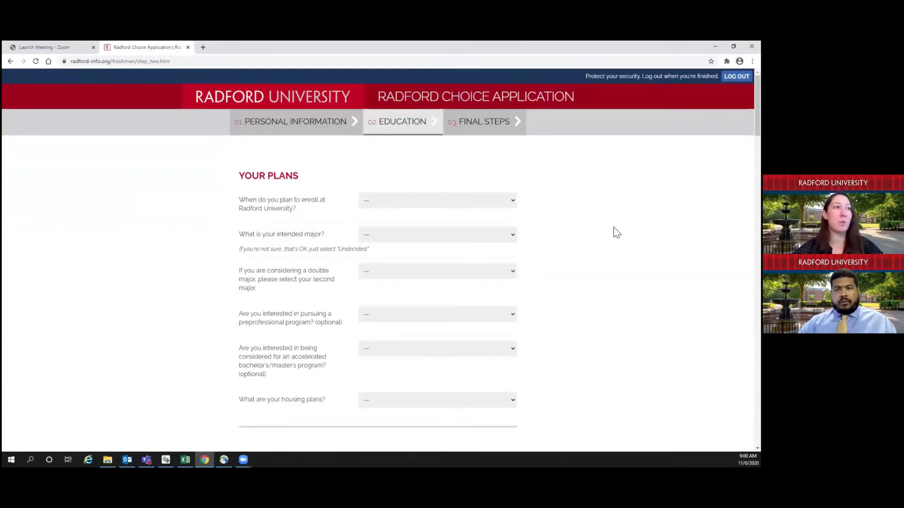
Choose Fall 2021 as the enrollment term and Allied Health Sciences as the intended major
{"action": "left_click", "coordinate": [507, 204]}
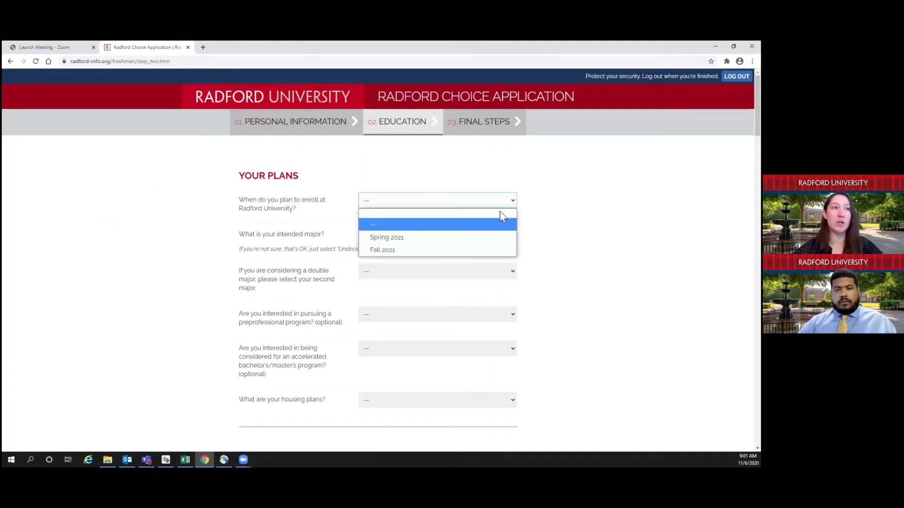
{"action": "left_click", "coordinate": [459, 249]}
{"action": "scroll", "coordinate": [653, 248], "scroll_direction": "down", "scroll_amount": 1}
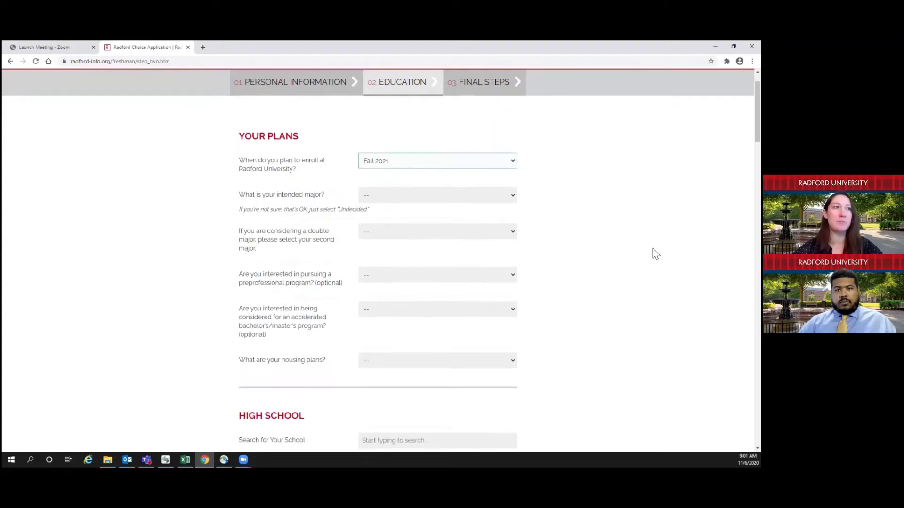
{"action": "left_click", "coordinate": [513, 196]}
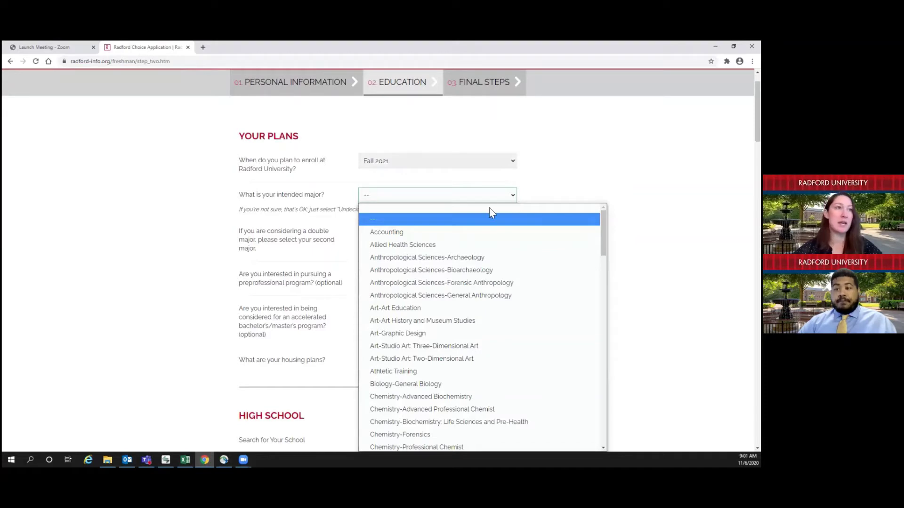
{"action": "left_click", "coordinate": [460, 246]}
{"action": "scroll", "coordinate": [645, 230], "scroll_direction": "down", "scroll_amount": 1}
{"action": "scroll", "coordinate": [645, 230], "scroll_direction": "down", "scroll_amount": 2}
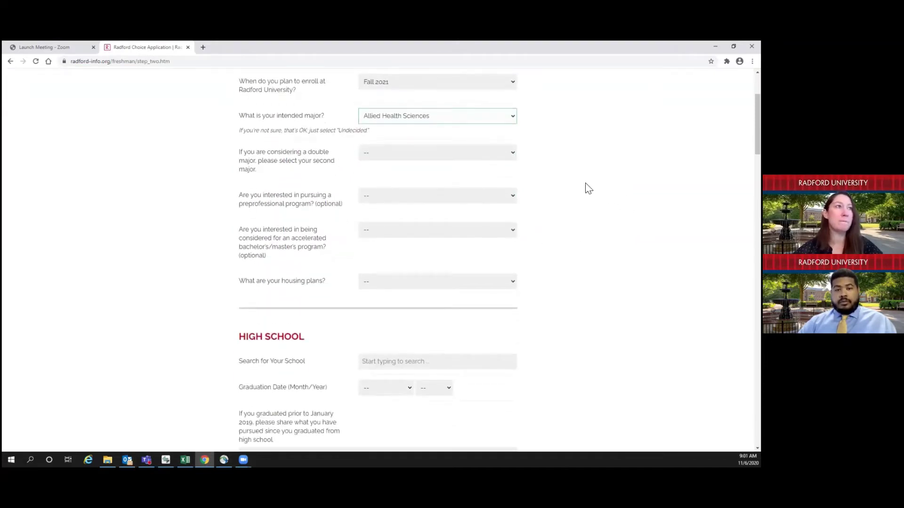
Select Pre-Dental, leave the accelerated program blank, and choose On-campus Residence Hall housing
{"action": "left_click", "coordinate": [515, 154]}
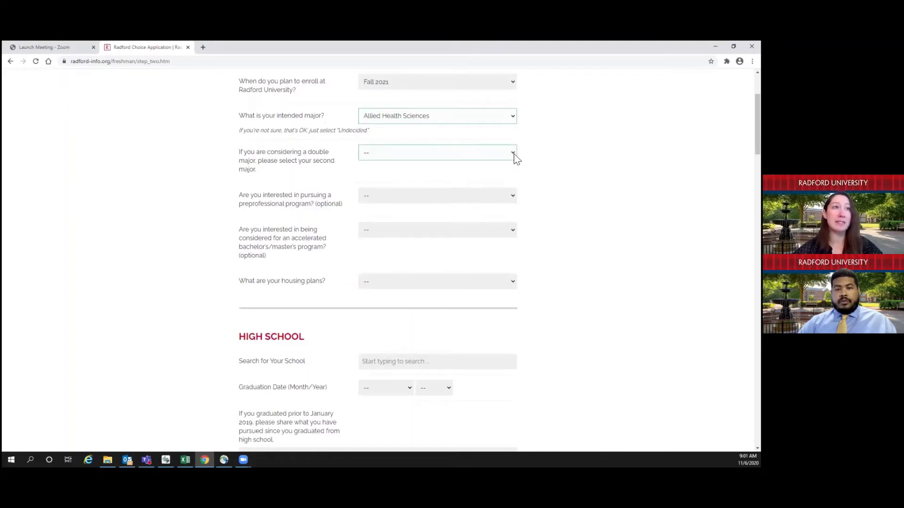
{"action": "scroll", "coordinate": [617, 190], "scroll_direction": "down", "scroll_amount": 1}
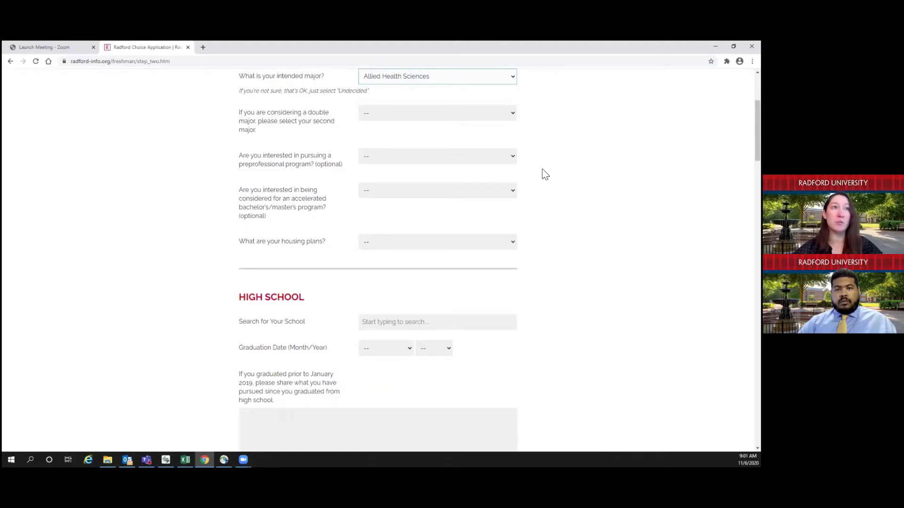
{"action": "left_click", "coordinate": [513, 159]}
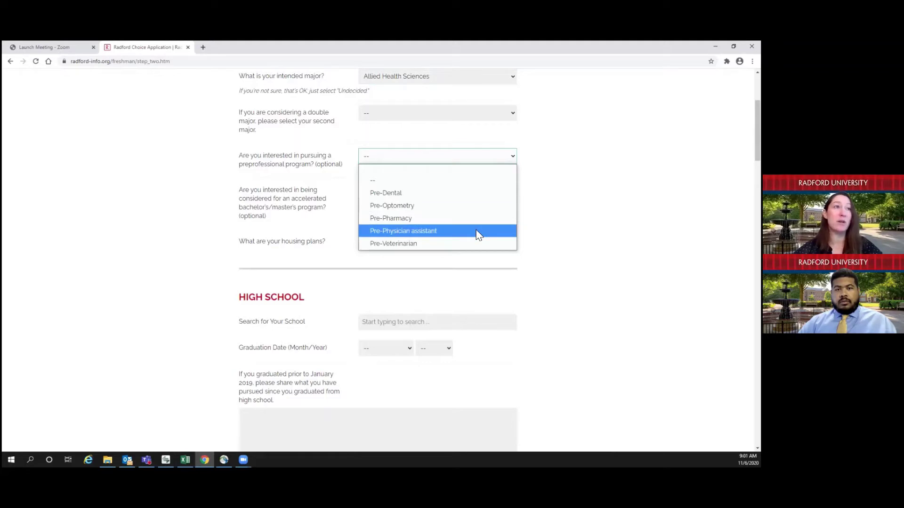
{"action": "left_click", "coordinate": [407, 197]}
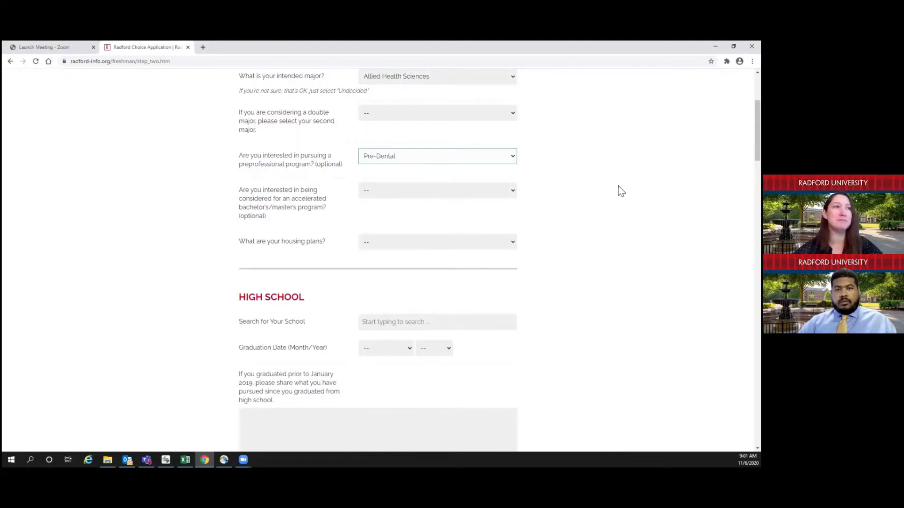
{"action": "scroll", "coordinate": [589, 193], "scroll_direction": "down", "scroll_amount": 1}
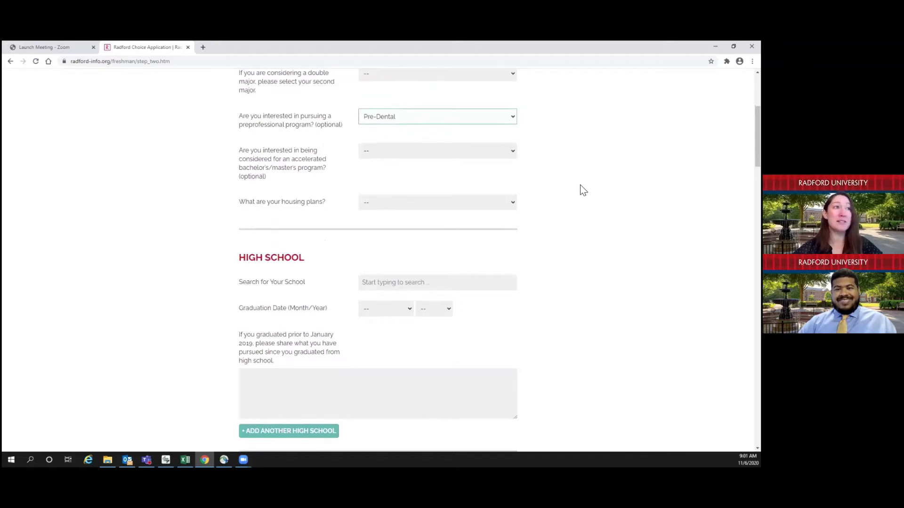
{"action": "left_click", "coordinate": [513, 151]}
{"action": "left_click", "coordinate": [589, 162]}
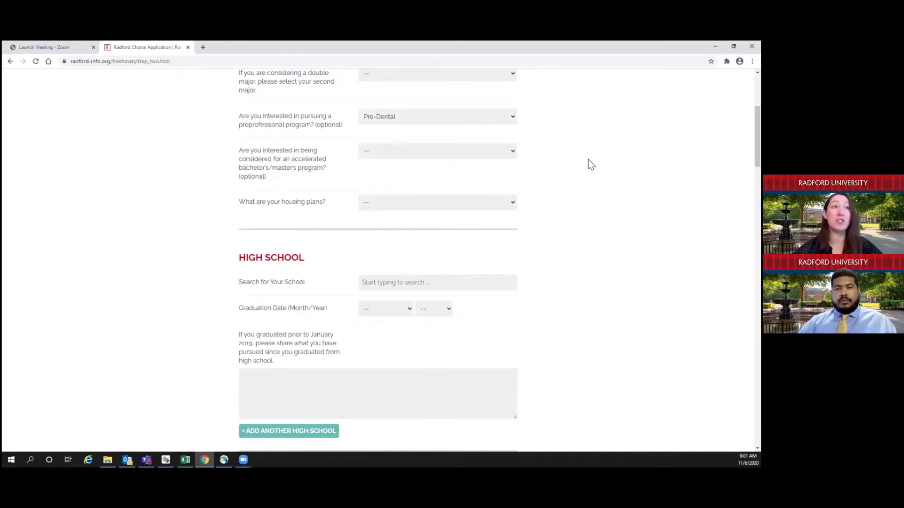
{"action": "scroll", "coordinate": [589, 161], "scroll_direction": "down", "scroll_amount": 1}
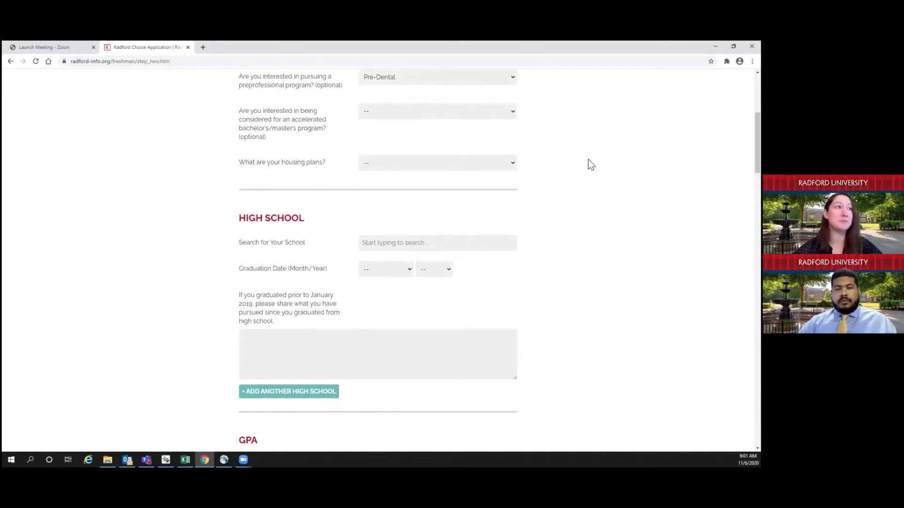
{"action": "left_click", "coordinate": [514, 165]}
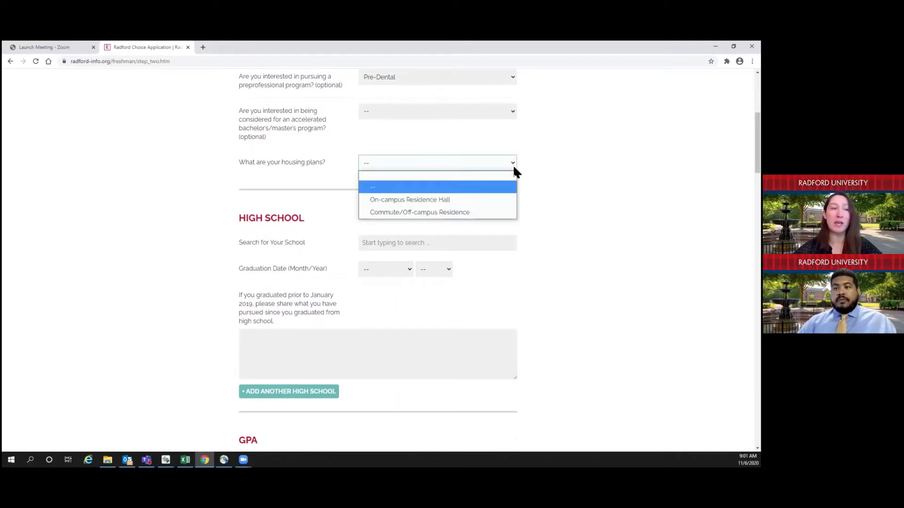
{"action": "left_click", "coordinate": [501, 204]}
{"action": "scroll", "coordinate": [597, 195], "scroll_direction": "down", "scroll_amount": 2}
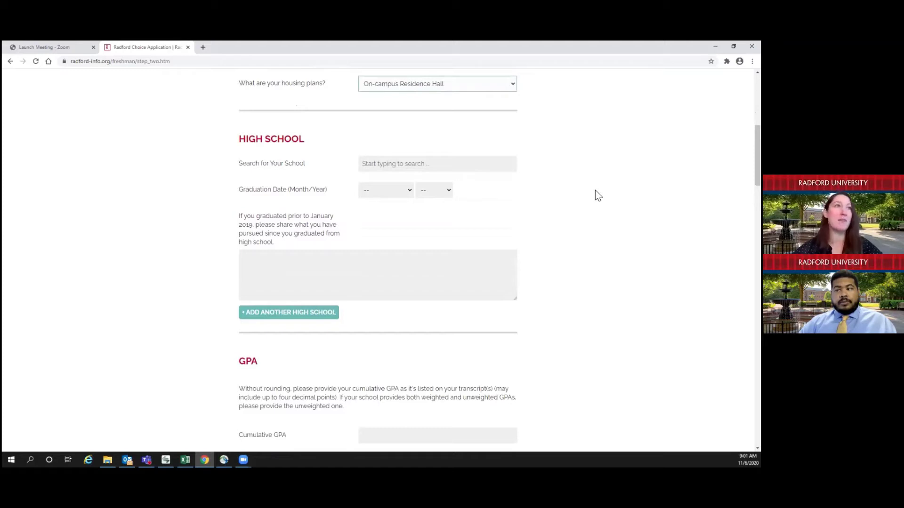
{"action": "scroll", "coordinate": [595, 196], "scroll_direction": "down", "scroll_amount": 1}
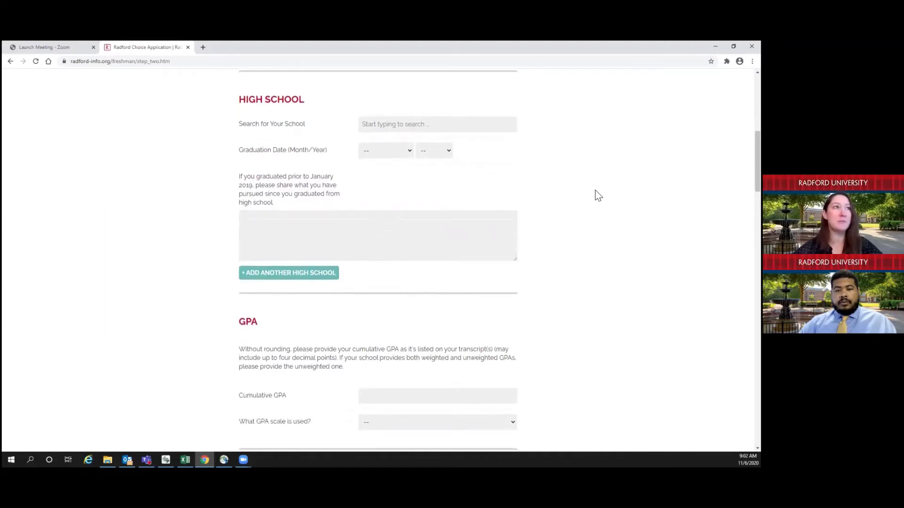
Search for and select Jamestown High School in Williamsburg, VA
{"action": "left_click", "coordinate": [450, 122]}
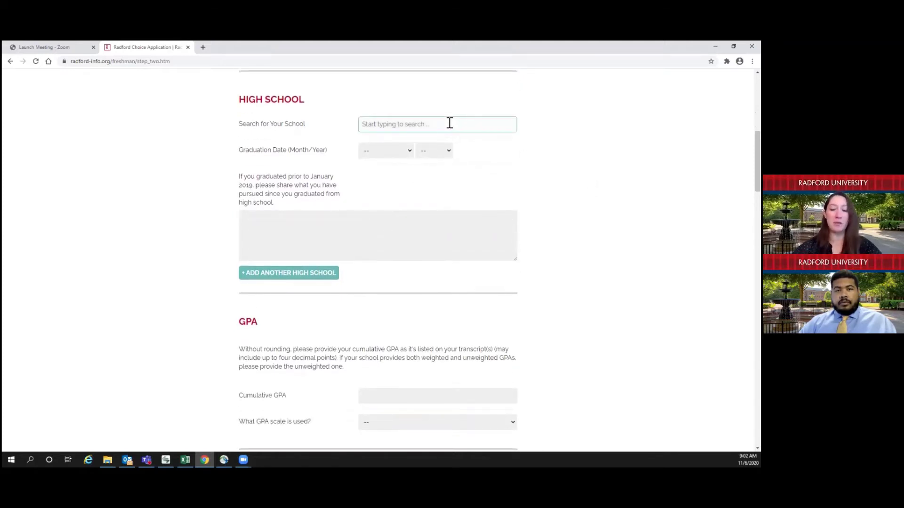
{"action": "type", "text": "Jamestow"}
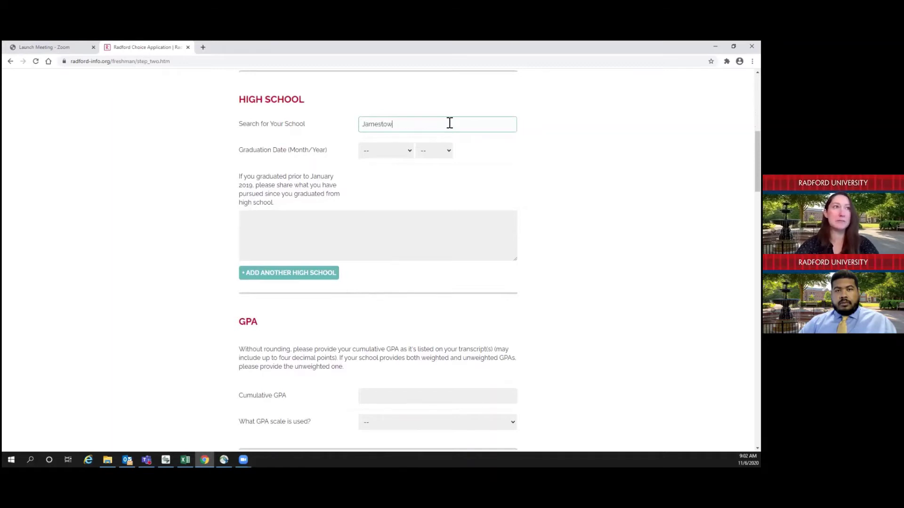
{"action": "type", "text": "n High School"}
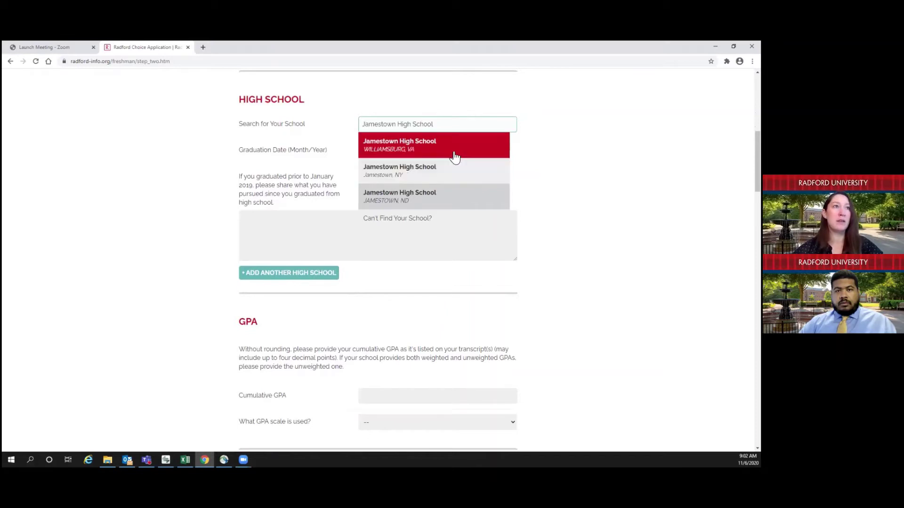
{"action": "left_click", "coordinate": [455, 151]}
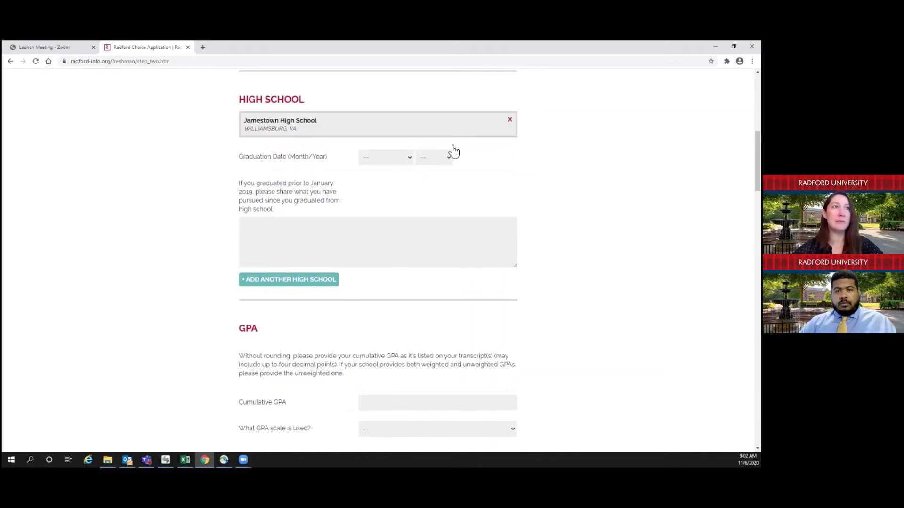
Set the high school graduation date to June 2021
{"action": "left_click", "coordinate": [408, 161]}
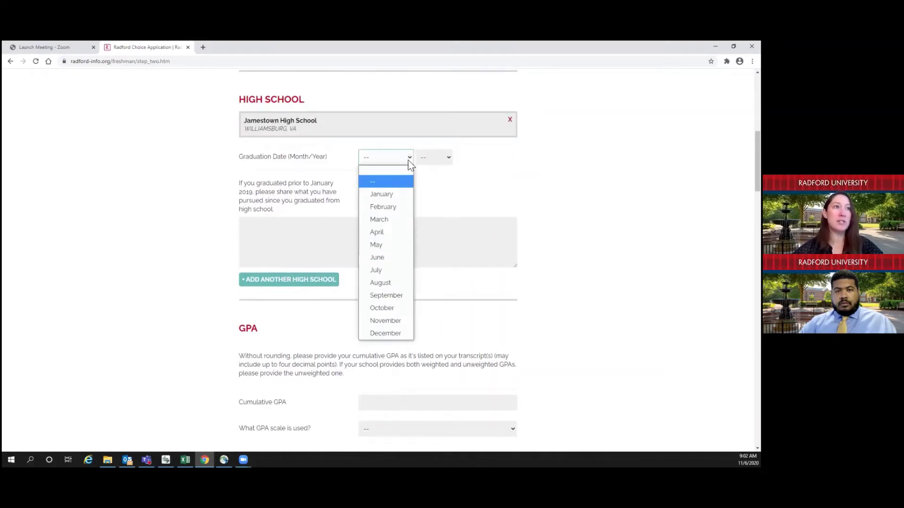
{"action": "left_click", "coordinate": [383, 257]}
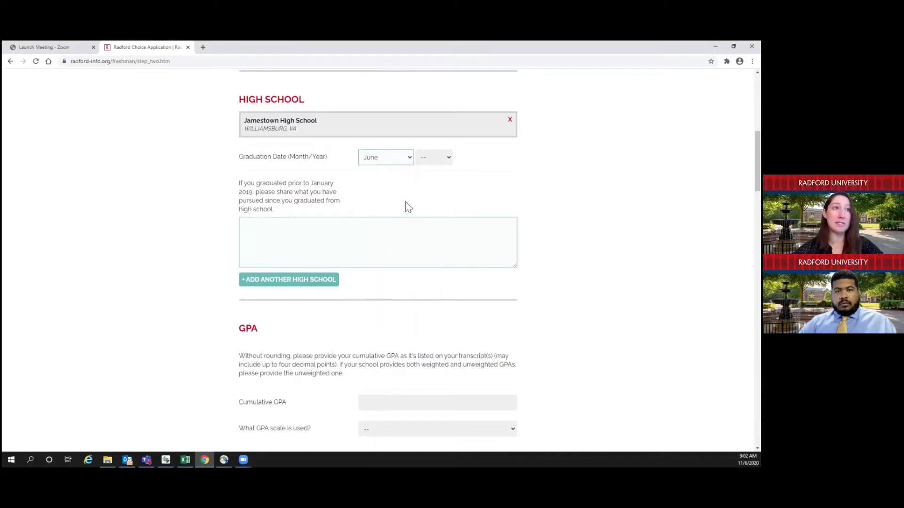
{"action": "left_click", "coordinate": [450, 158]}
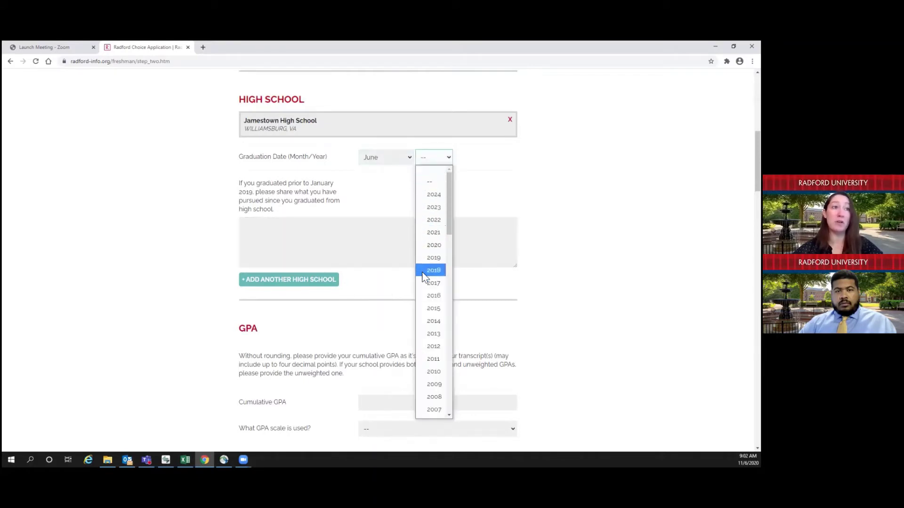
{"action": "left_click", "coordinate": [420, 230]}
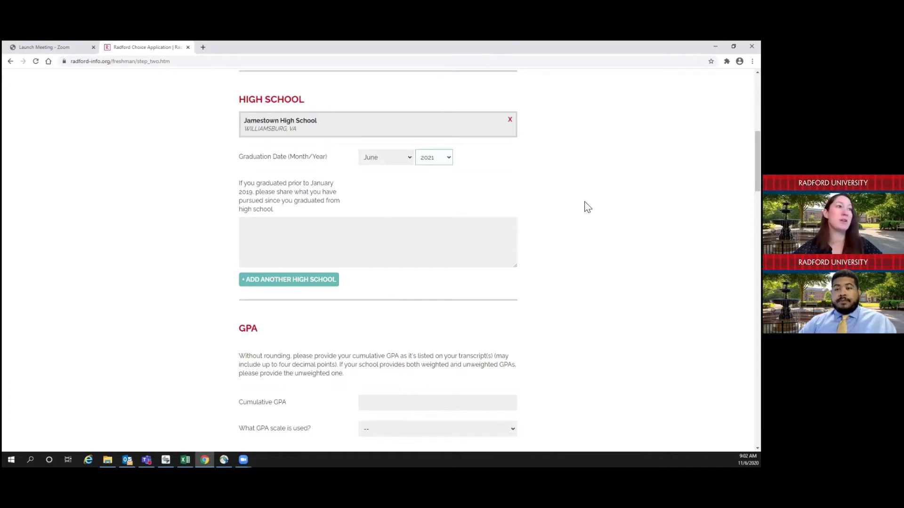
{"action": "scroll", "coordinate": [587, 207], "scroll_direction": "down", "scroll_amount": 1}
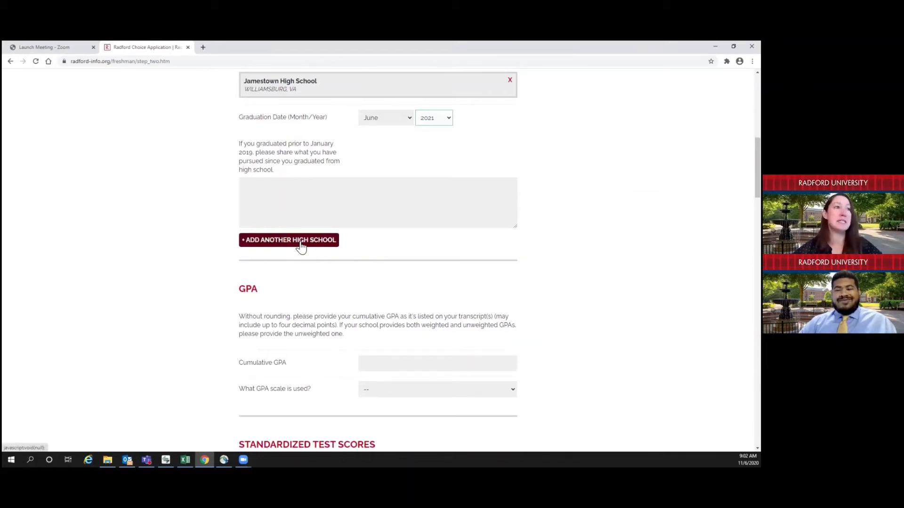
{"action": "scroll", "coordinate": [372, 216], "scroll_direction": "up", "scroll_amount": 3}
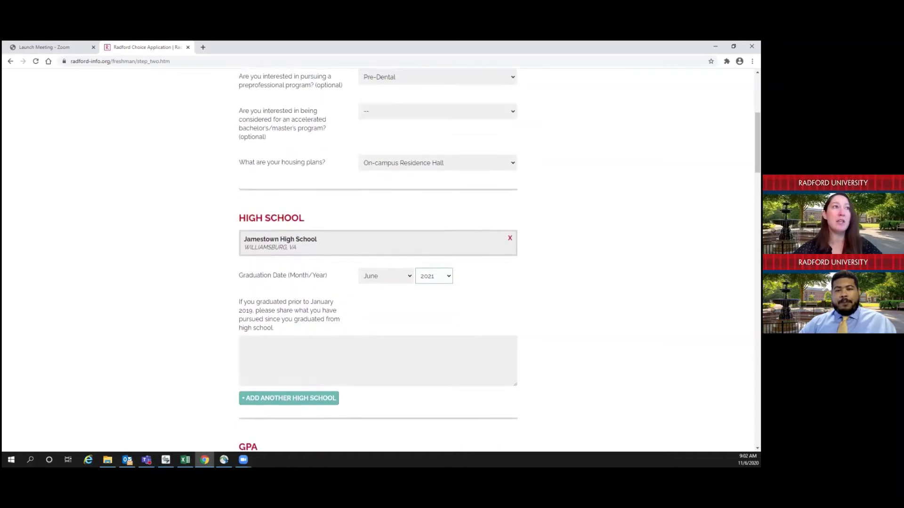
{"action": "scroll", "coordinate": [645, 288], "scroll_direction": "down", "scroll_amount": 5}
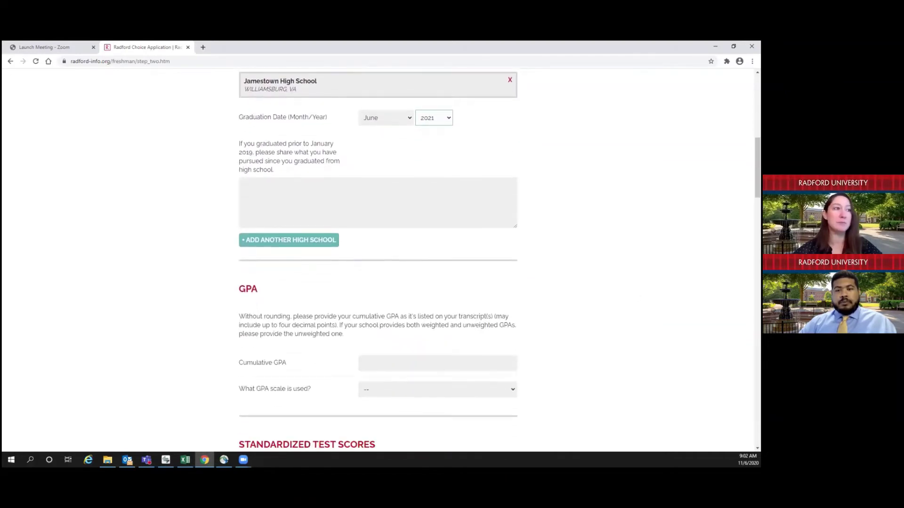
Enter a cumulative GPA of 3.0 on a 4.0 scale
{"action": "left_click", "coordinate": [457, 245]}
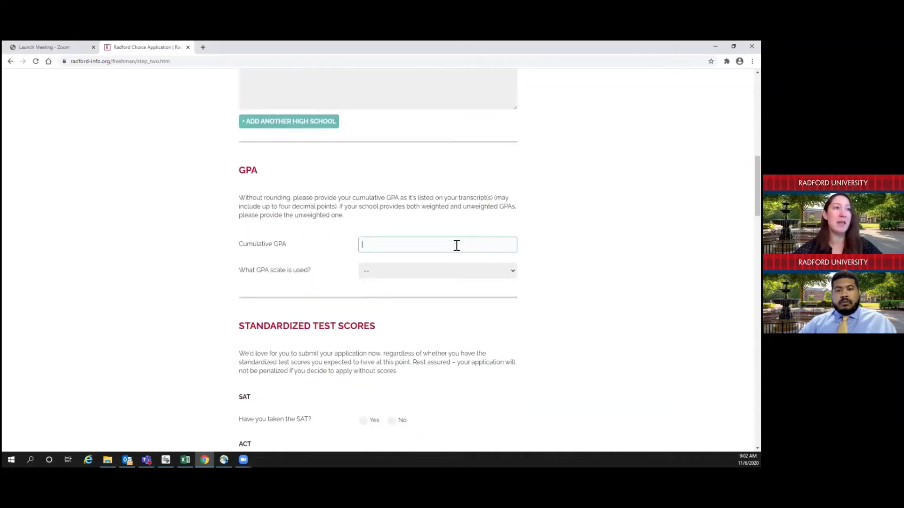
{"action": "type", "text": "3"}
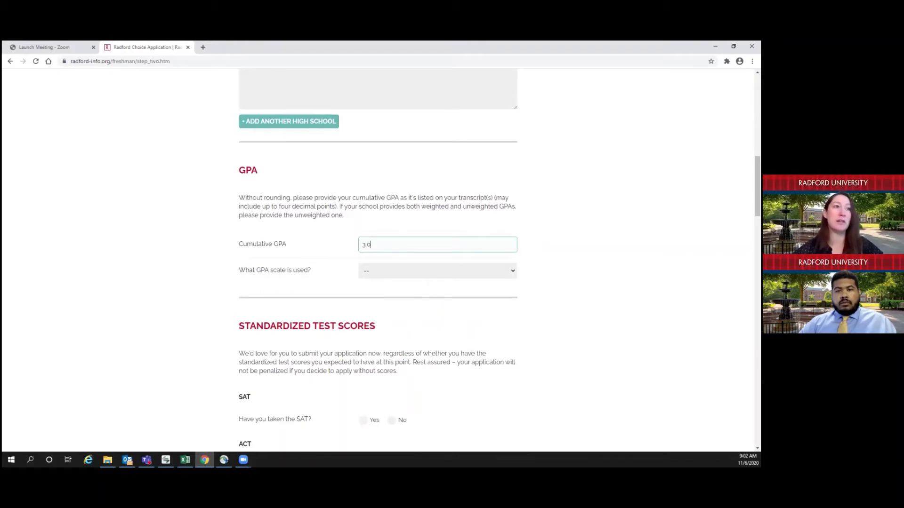
{"action": "scroll", "coordinate": [630, 187], "scroll_direction": "down", "scroll_amount": 2}
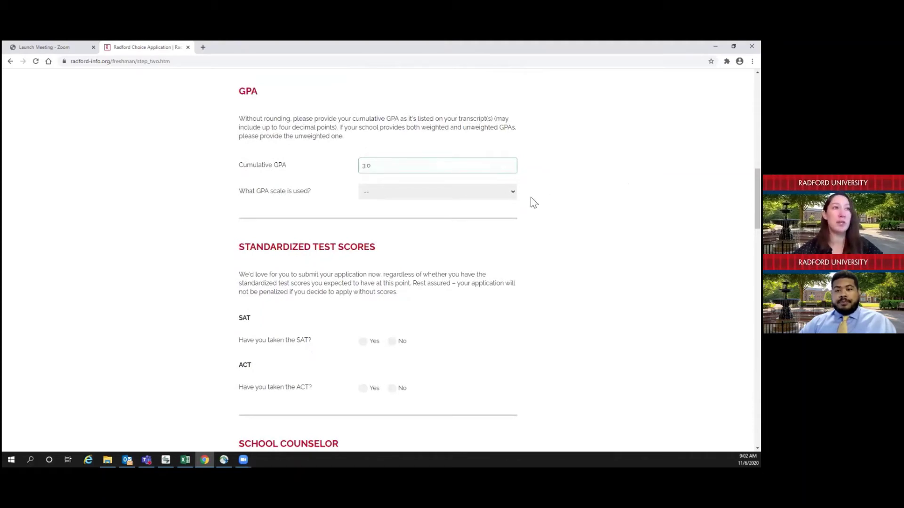
{"action": "left_click", "coordinate": [513, 190]}
{"action": "left_click", "coordinate": [424, 228]}
Answer No to 'Have you taken the SAT?'
{"action": "scroll", "coordinate": [596, 225], "scroll_direction": "down", "scroll_amount": 4}
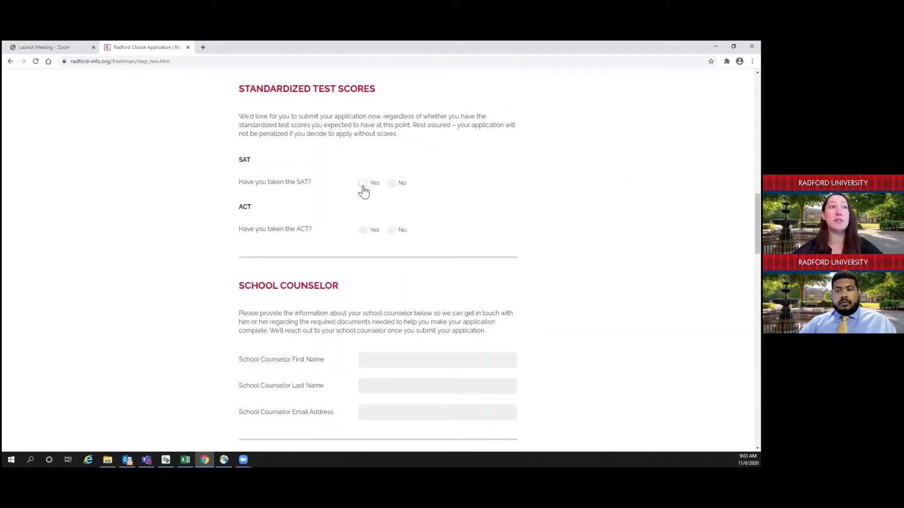
{"action": "left_click", "coordinate": [392, 185]}
{"action": "scroll", "coordinate": [565, 212], "scroll_direction": "down", "scroll_amount": 1}
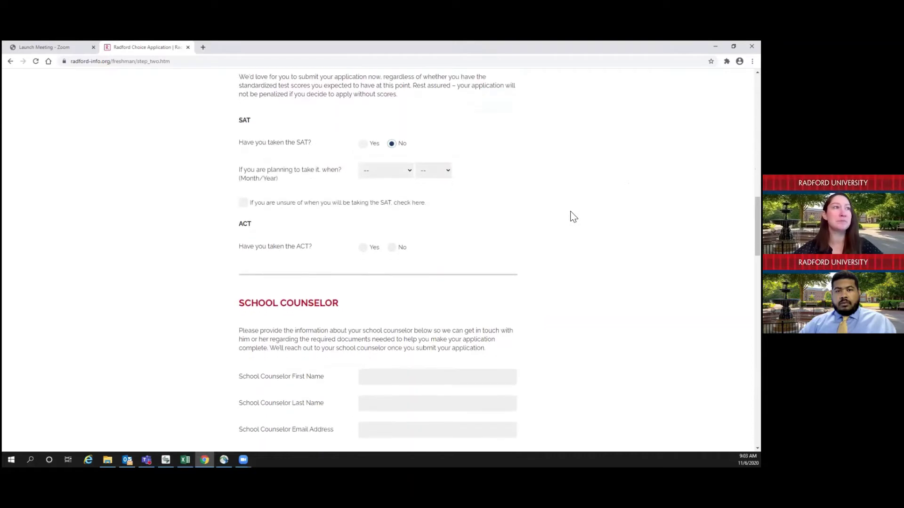
{"action": "scroll", "coordinate": [572, 216], "scroll_direction": "down", "scroll_amount": 1}
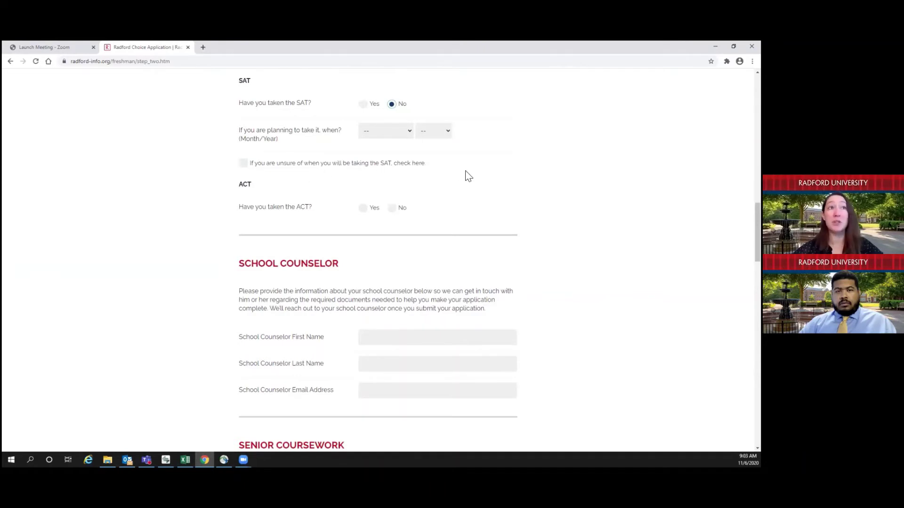
{"action": "scroll", "coordinate": [570, 173], "scroll_direction": "down", "scroll_amount": 5}
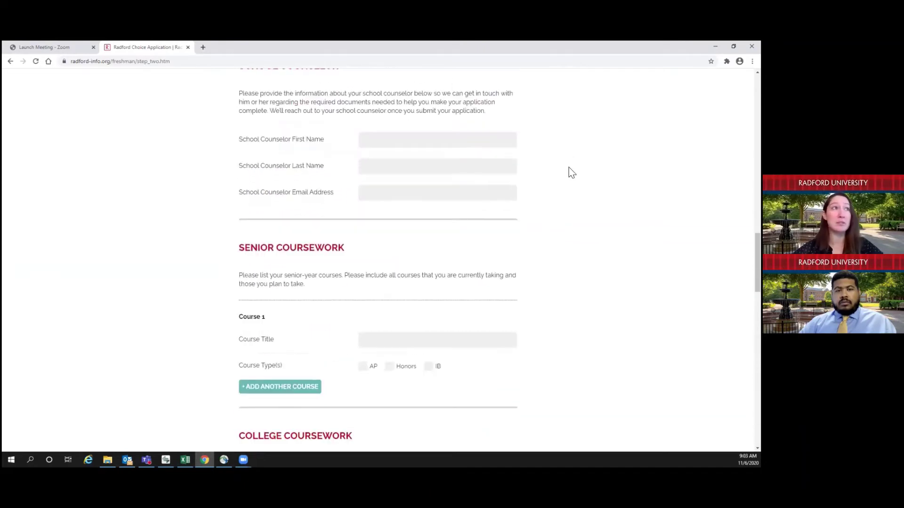
{"action": "scroll", "coordinate": [571, 172], "scroll_direction": "up", "scroll_amount": 1}
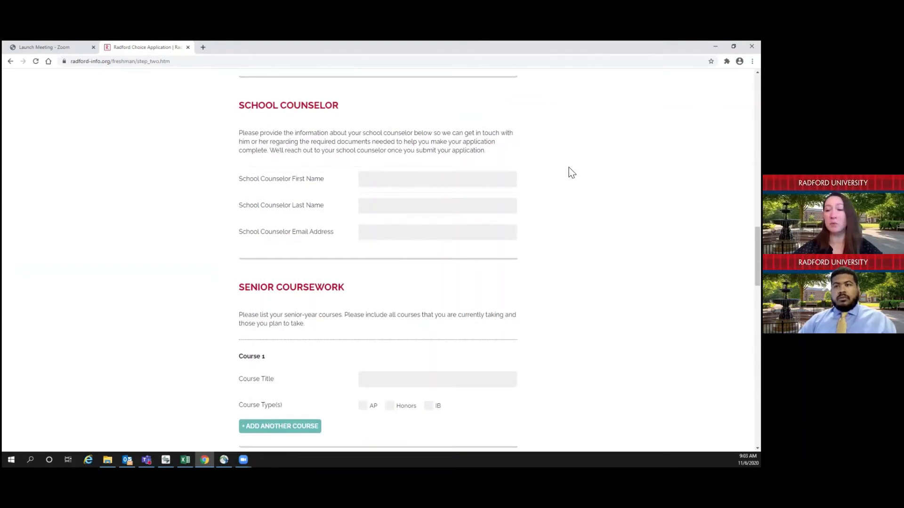
Fill in the counselor's first name, last name and school e-mail, removing the surname from the first-name field
{"action": "left_click", "coordinate": [375, 182]}
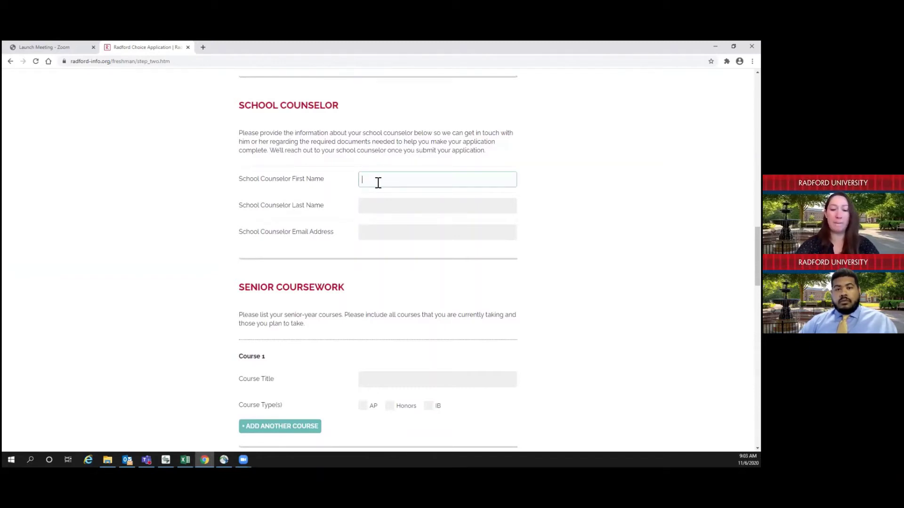
{"action": "type", "text": "Samantha"}
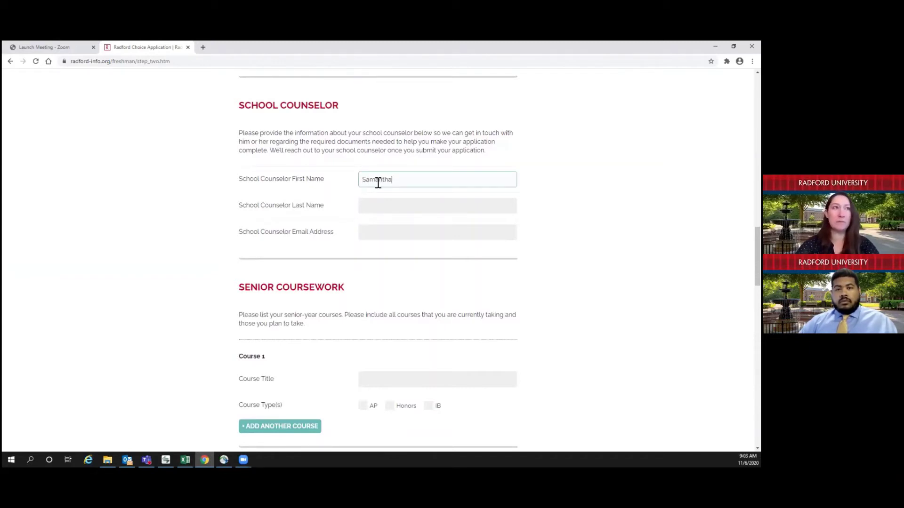
{"action": "type", "text": " Smith"}
{"action": "key", "text": "BackSpace"}
{"action": "key", "text": "BackSpace"}
{"action": "key", "text": "BackSpace"}
{"action": "key", "text": "BackSpace"}
{"action": "key", "text": "BackSpace"}
{"action": "left_click", "coordinate": [442, 202]}
{"action": "type", "text": "Smith"}
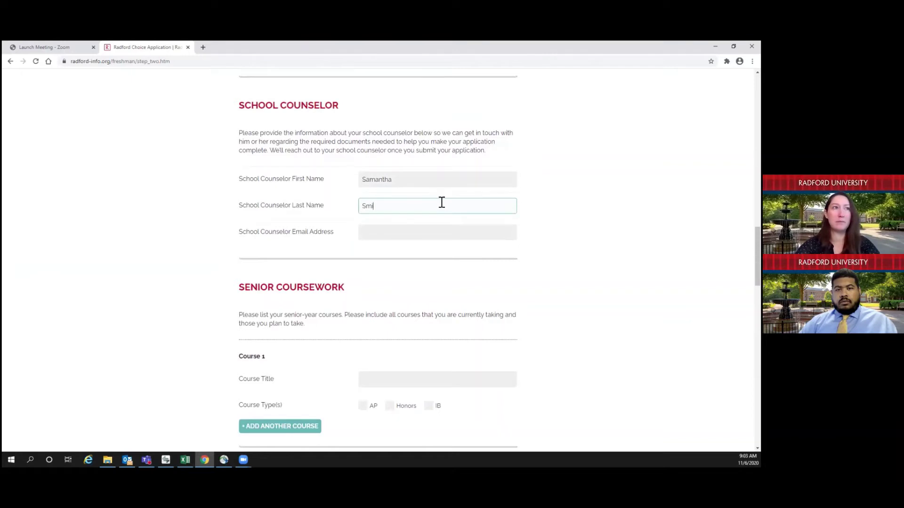
{"action": "key", "text": "Tab"}
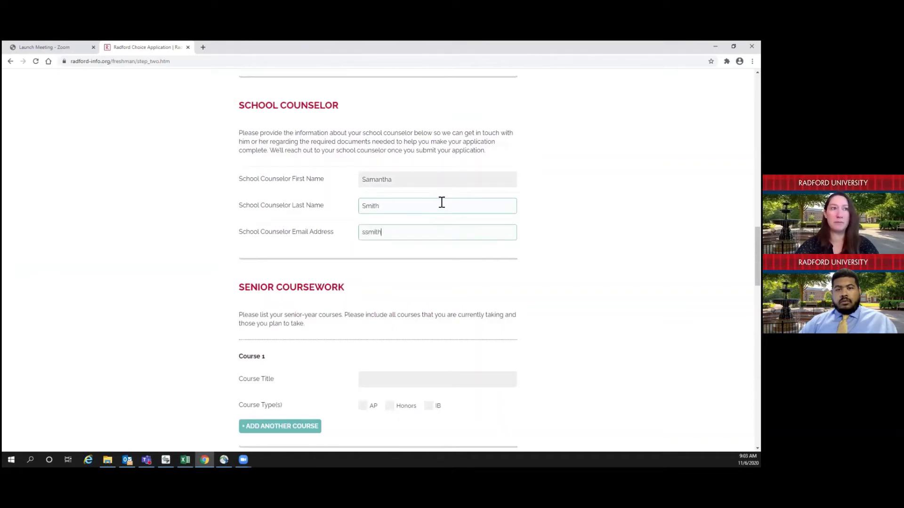
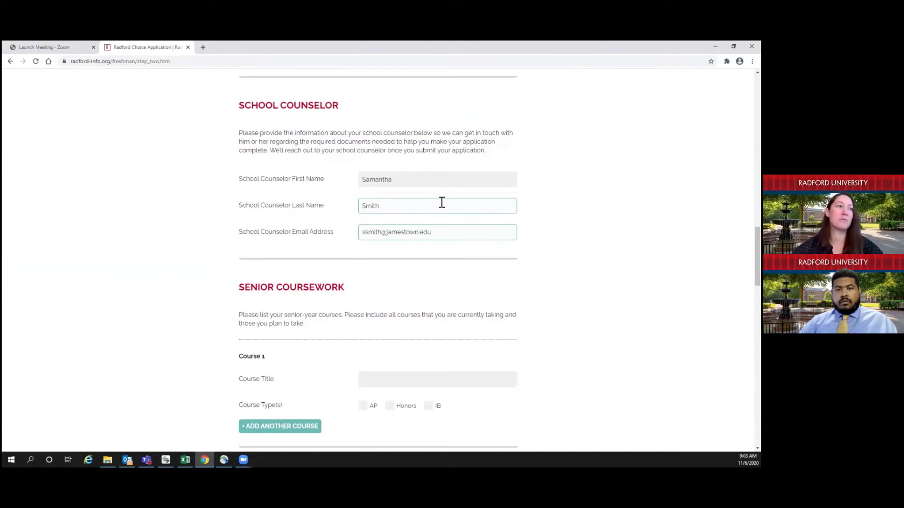
{"action": "scroll", "coordinate": [442, 202], "scroll_direction": "down", "scroll_amount": 4}
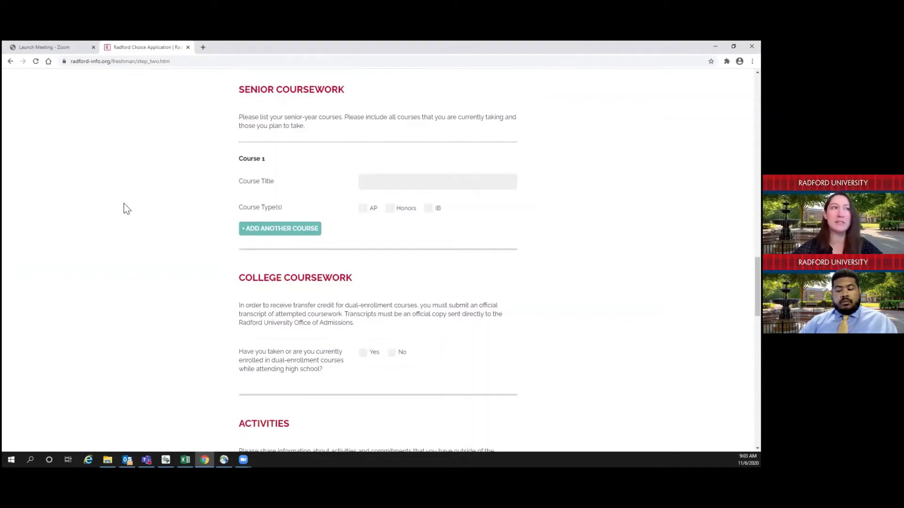
Enter English 12 as the Course 1 title and mark it Honors
{"action": "left_click", "coordinate": [380, 187]}
{"action": "type", "text": "English 12"}
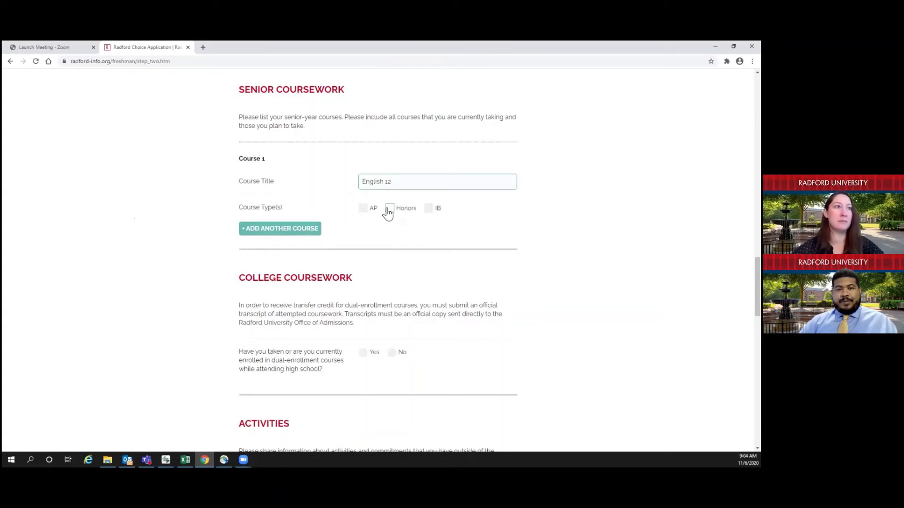
{"action": "left_click", "coordinate": [388, 211]}
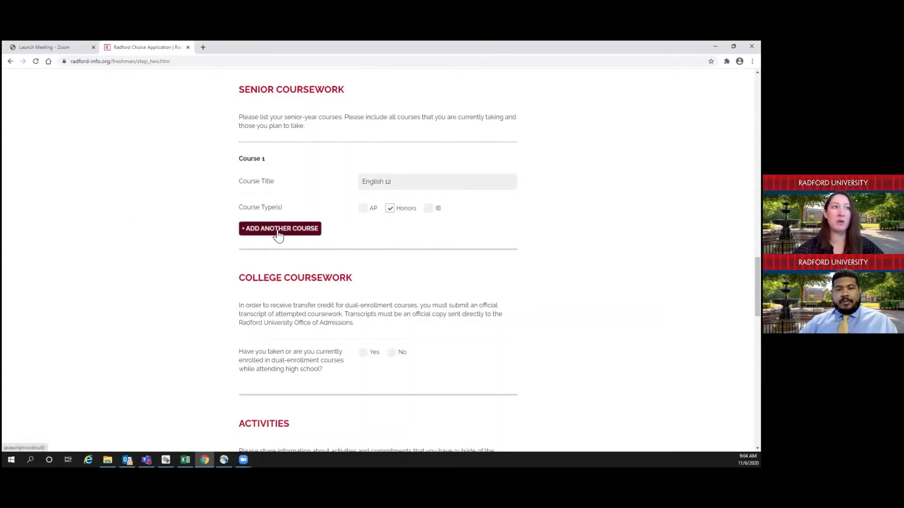
{"action": "scroll", "coordinate": [651, 229], "scroll_direction": "down", "scroll_amount": 4}
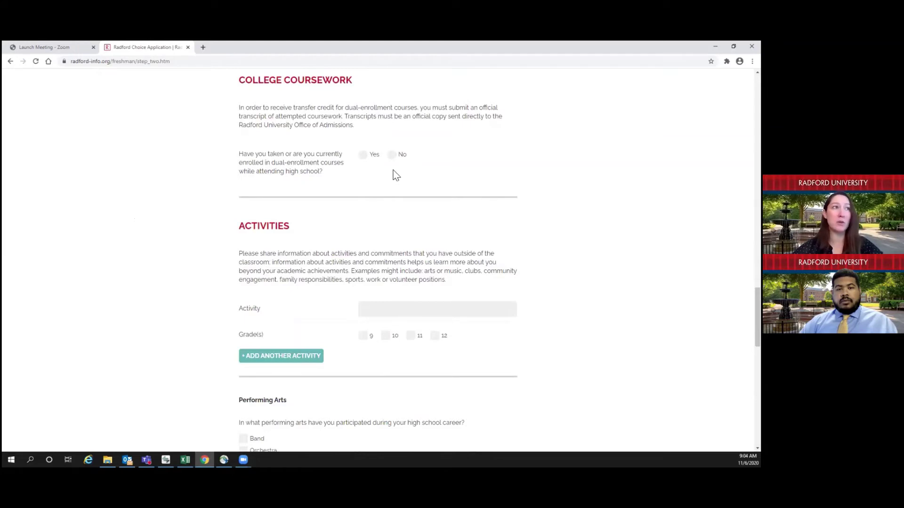
Answer No to the dual-enrollment College Coursework question
{"action": "left_click", "coordinate": [392, 155]}
{"action": "scroll", "coordinate": [393, 169], "scroll_direction": "down", "scroll_amount": 1}
{"action": "scroll", "coordinate": [393, 170], "scroll_direction": "down", "scroll_amount": 3}
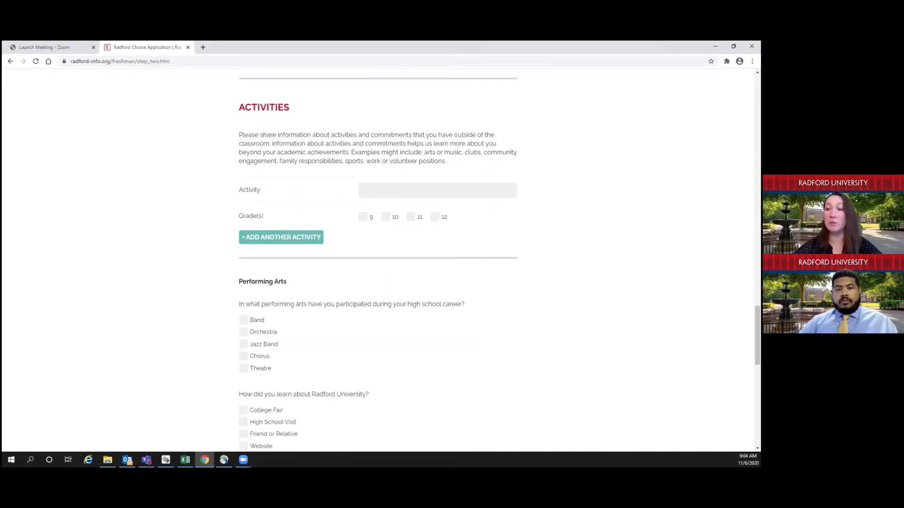
Add a 'Part time job' activity checked for grades 9, 10, 11 and 12
{"action": "left_click", "coordinate": [410, 197]}
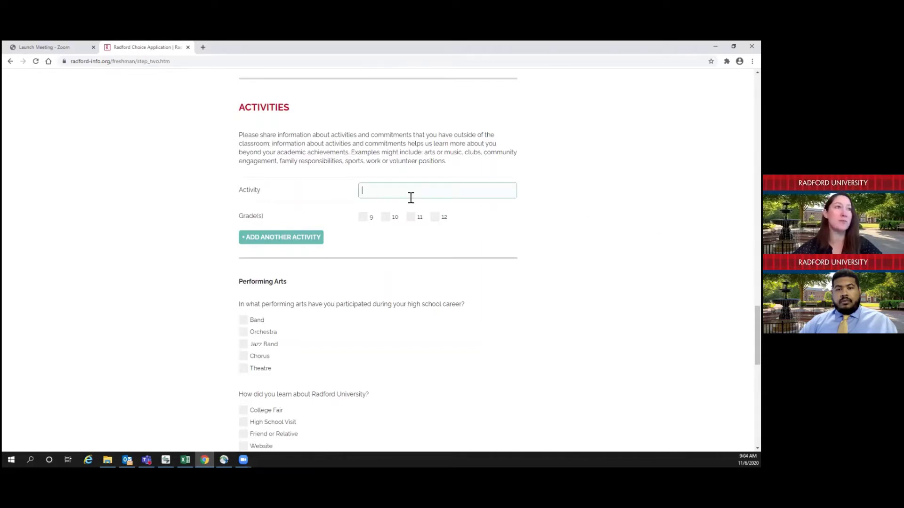
{"action": "type", "text": "part"}
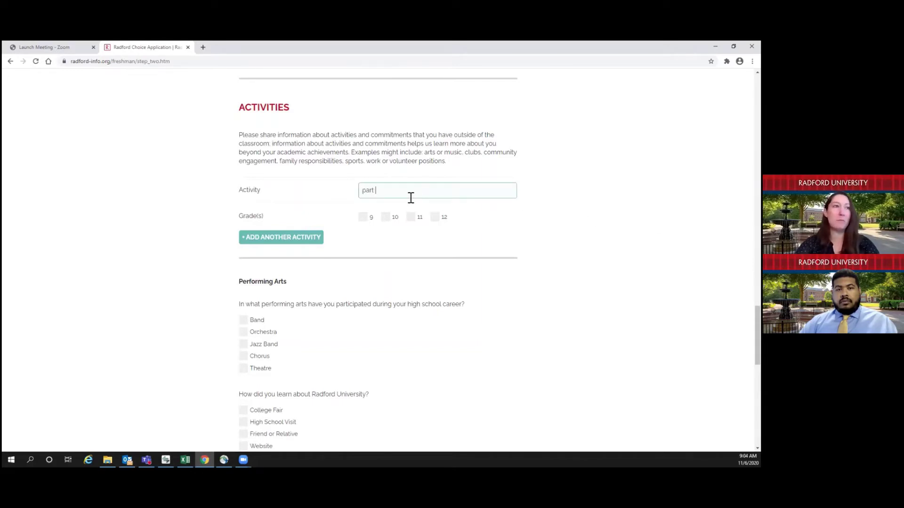
{"action": "key", "text": "BackSpace"}
{"action": "key", "text": "BackSpace"}
{"action": "key", "text": "BackSpace"}
{"action": "key", "text": "BackSpace"}
{"action": "key", "text": "BackSpace"}
{"action": "type", "text": "Part "}
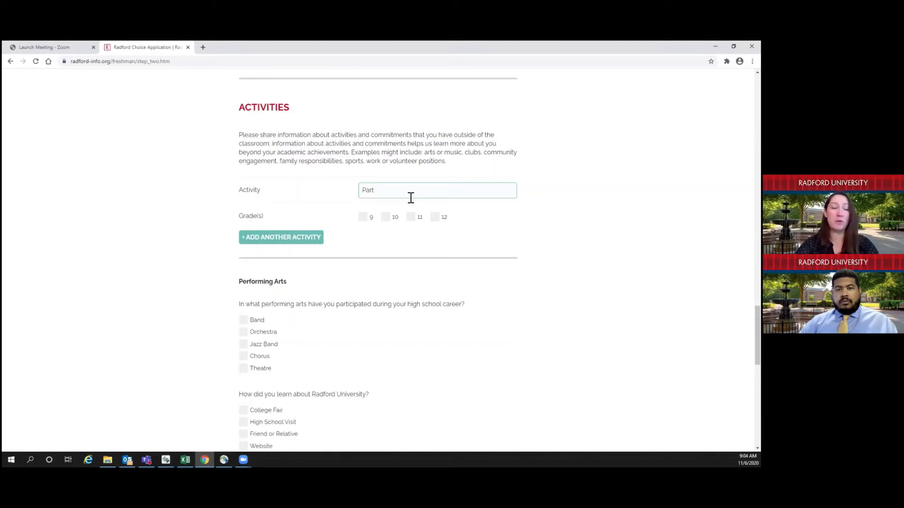
{"action": "type", "text": "time job"}
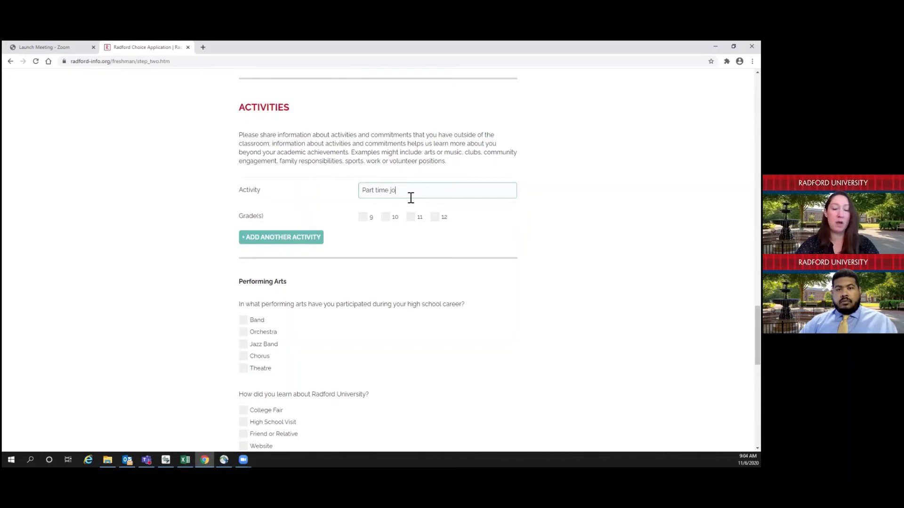
{"action": "left_click", "coordinate": [363, 217]}
{"action": "left_click", "coordinate": [384, 219]}
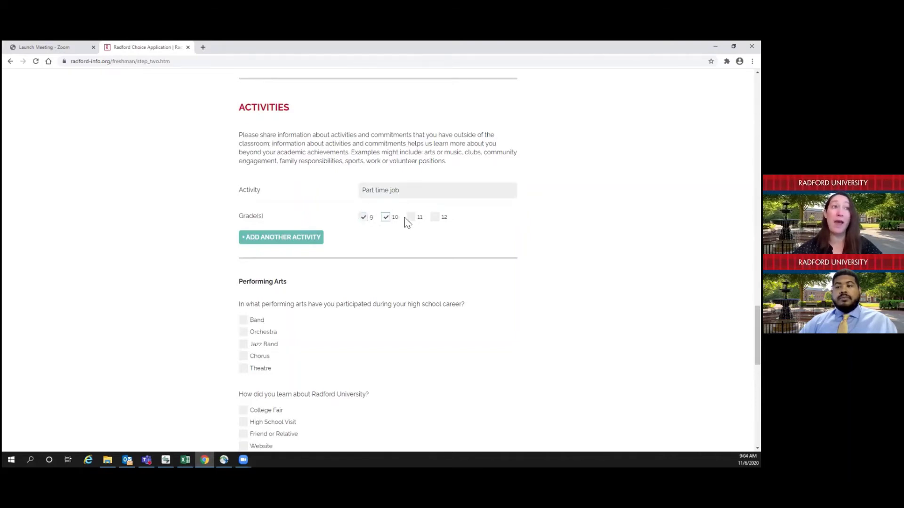
{"action": "left_click", "coordinate": [409, 218]}
{"action": "left_click", "coordinate": [433, 220]}
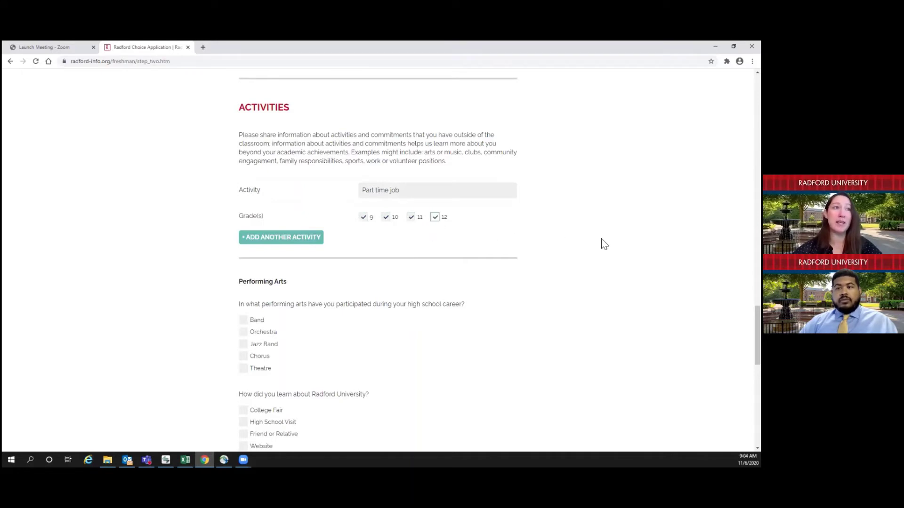
{"action": "scroll", "coordinate": [600, 239], "scroll_direction": "down", "scroll_amount": 3}
Tick College Fair under 'How did you learn about Radford University?'
{"action": "scroll", "coordinate": [602, 242], "scroll_direction": "down", "scroll_amount": 1}
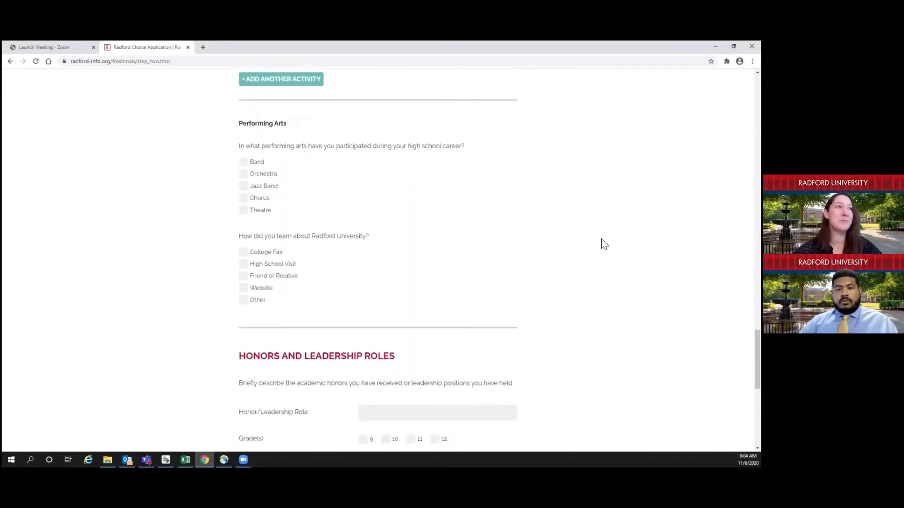
{"action": "scroll", "coordinate": [564, 235], "scroll_direction": "down", "scroll_amount": 1}
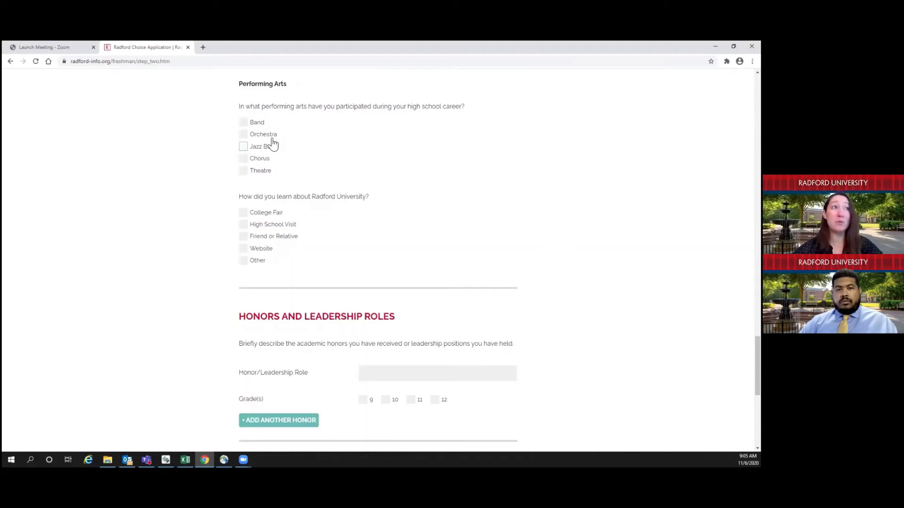
{"action": "scroll", "coordinate": [523, 194], "scroll_direction": "down", "scroll_amount": 1}
{"action": "scroll", "coordinate": [523, 193], "scroll_direction": "down", "scroll_amount": 2}
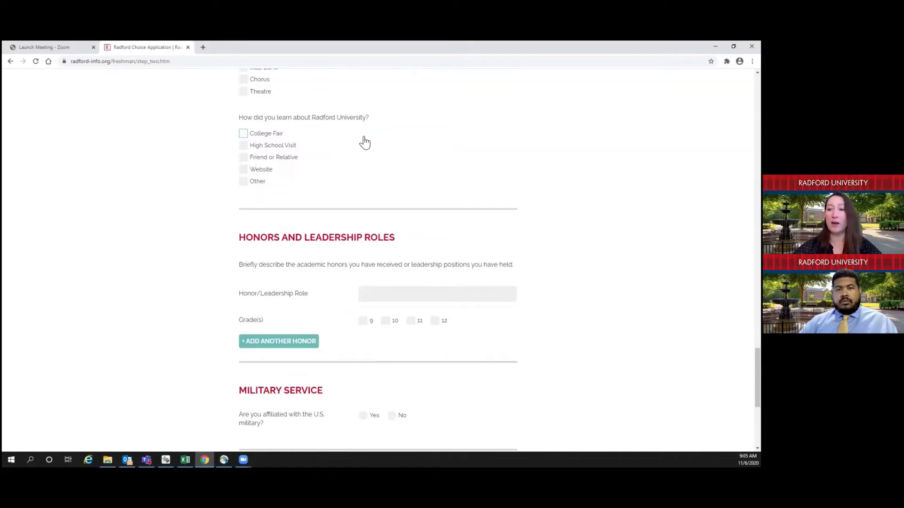
{"action": "left_click", "coordinate": [244, 134]}
{"action": "scroll", "coordinate": [617, 178], "scroll_direction": "down", "scroll_amount": 3}
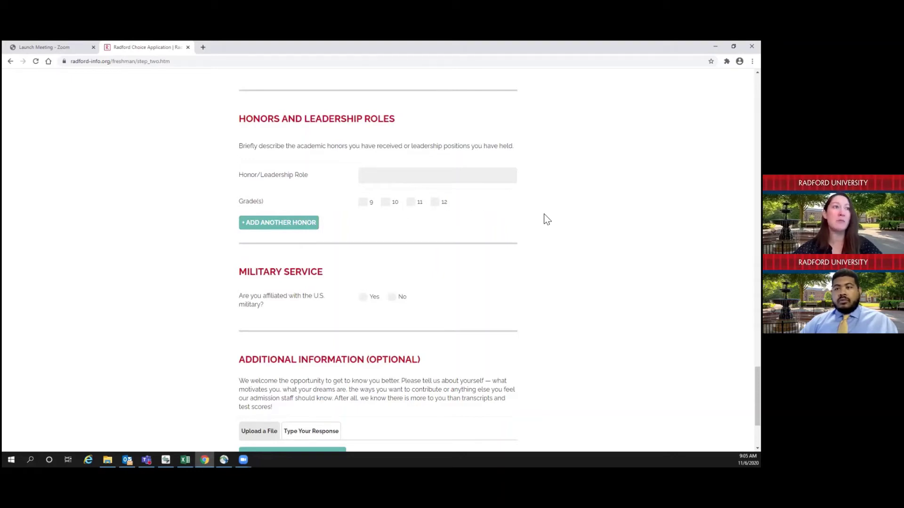
{"action": "scroll", "coordinate": [545, 217], "scroll_direction": "down", "scroll_amount": 3}
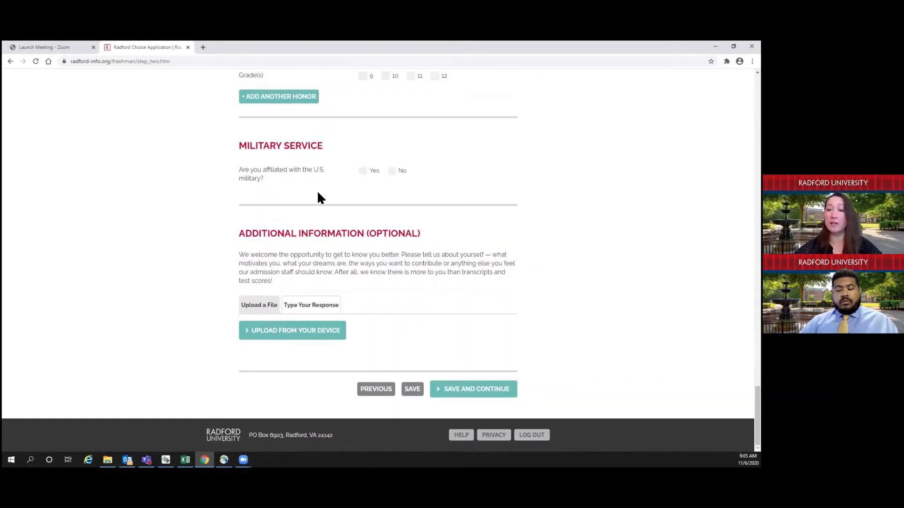
Select No for 'Are you affiliated with the U.S. military?'
{"action": "left_click", "coordinate": [393, 171]}
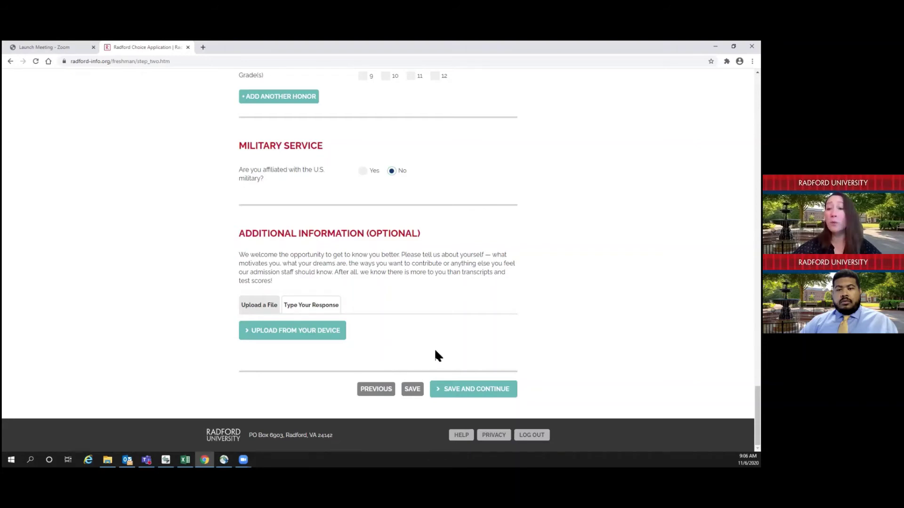
On Final Steps, enter 18 years lived in Virginia and answer Yes to being under 24
{"action": "left_click", "coordinate": [469, 390]}
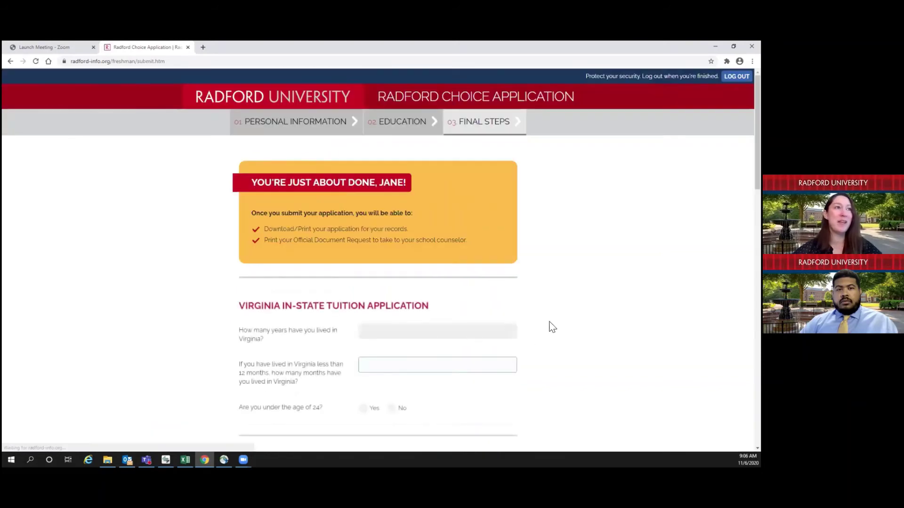
{"action": "scroll", "coordinate": [602, 282], "scroll_direction": "down", "scroll_amount": 4}
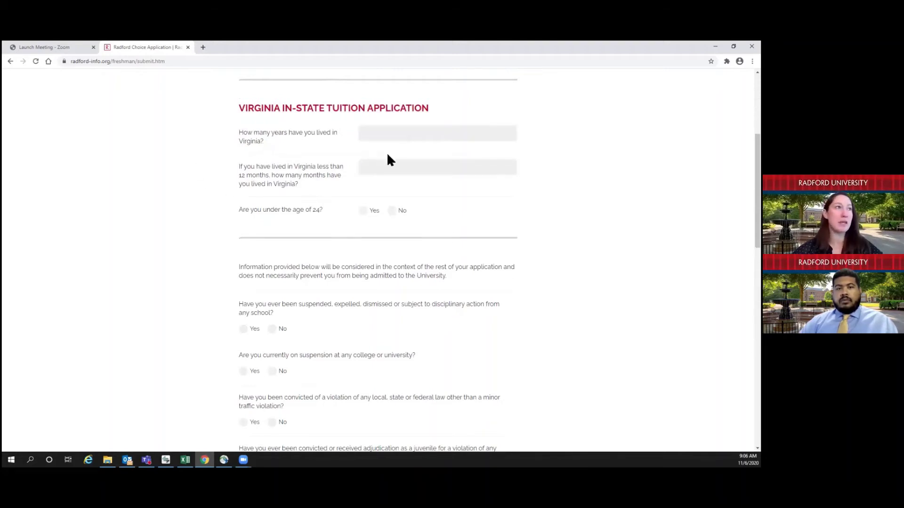
{"action": "left_click", "coordinate": [390, 135]}
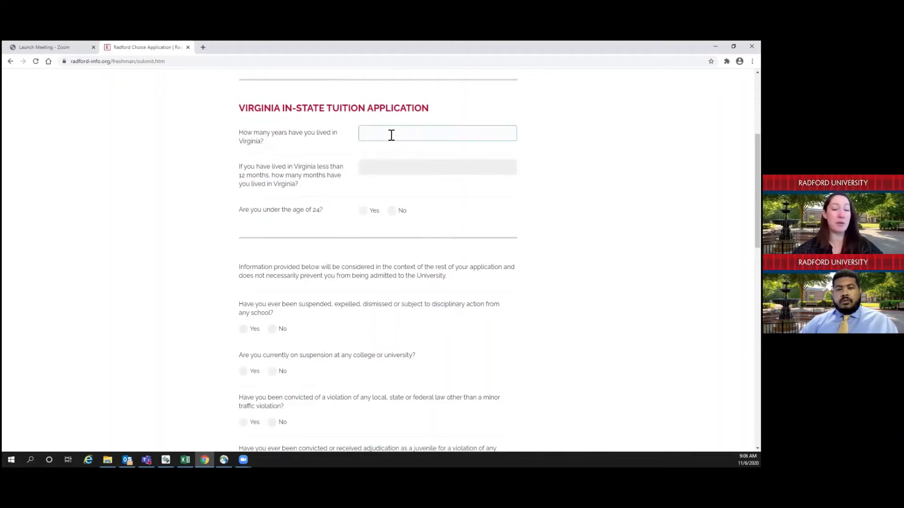
{"action": "type", "text": "18"}
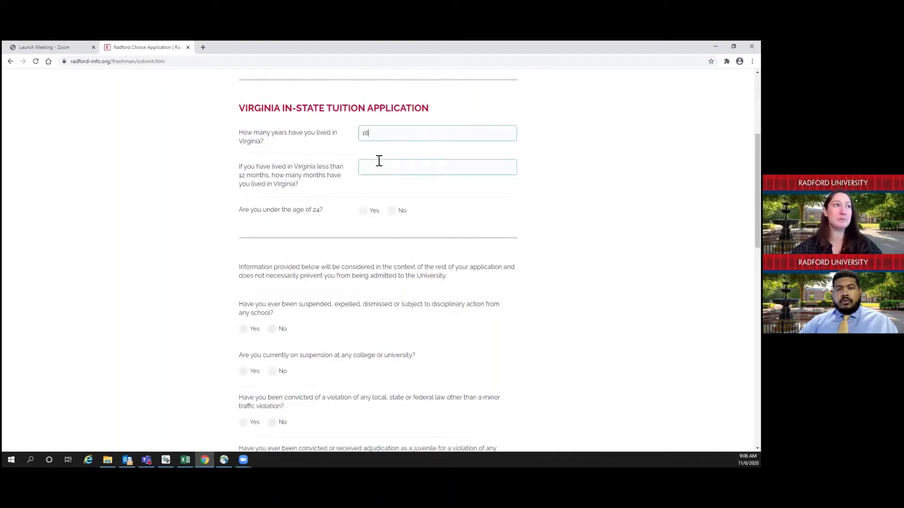
{"action": "left_click", "coordinate": [365, 212]}
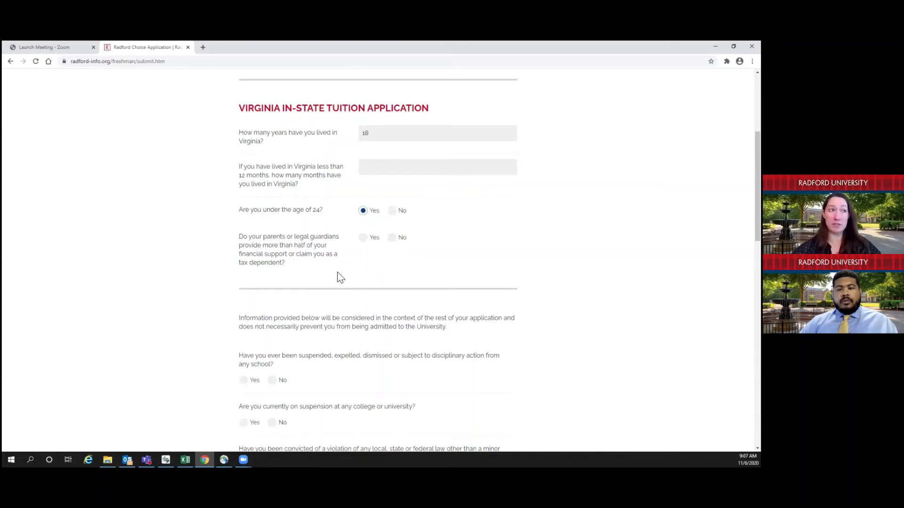
Confirm parental support, then enter the mother's full name, U.S. Citizen status and 45 Virginia years
{"action": "left_click", "coordinate": [364, 238]}
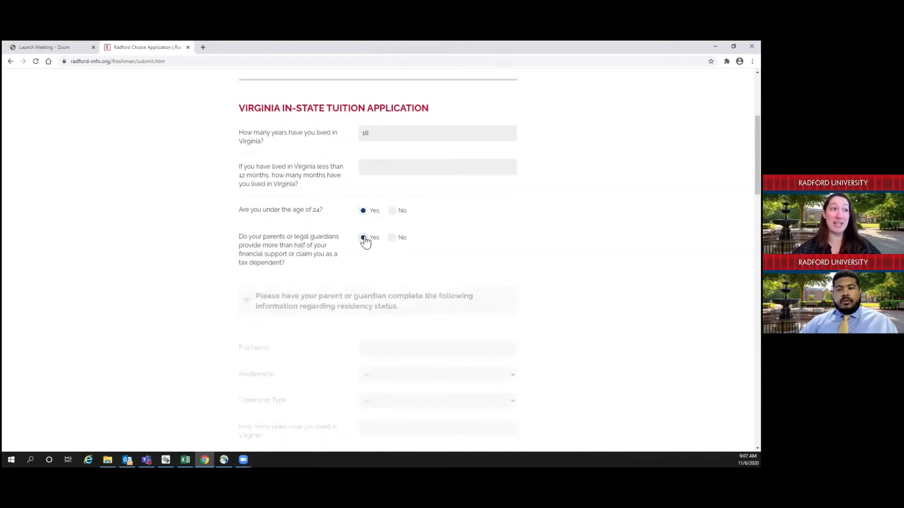
{"action": "scroll", "coordinate": [643, 282], "scroll_direction": "down", "scroll_amount": 2}
{"action": "scroll", "coordinate": [643, 282], "scroll_direction": "down", "scroll_amount": 1}
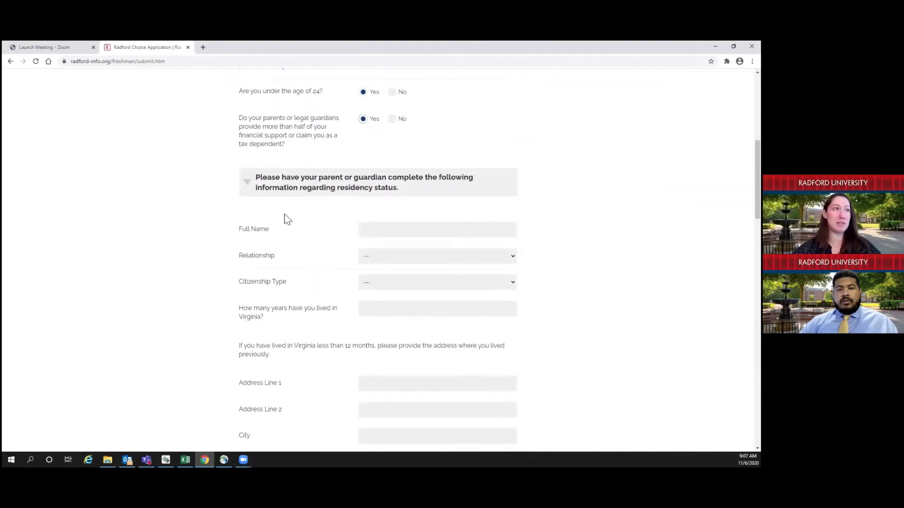
{"action": "left_click", "coordinate": [391, 231]}
{"action": "type", "text": "Sarah Smith"}
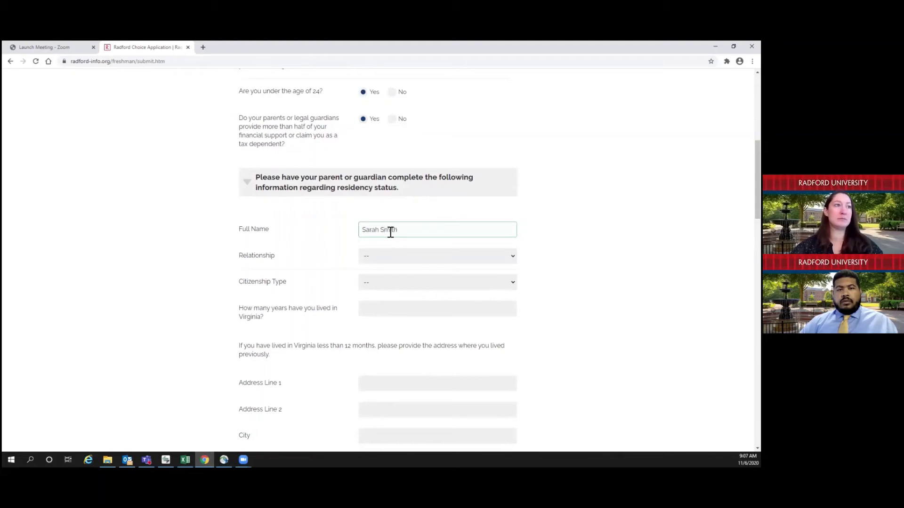
{"action": "left_click", "coordinate": [413, 257]}
{"action": "left_click", "coordinate": [414, 303]}
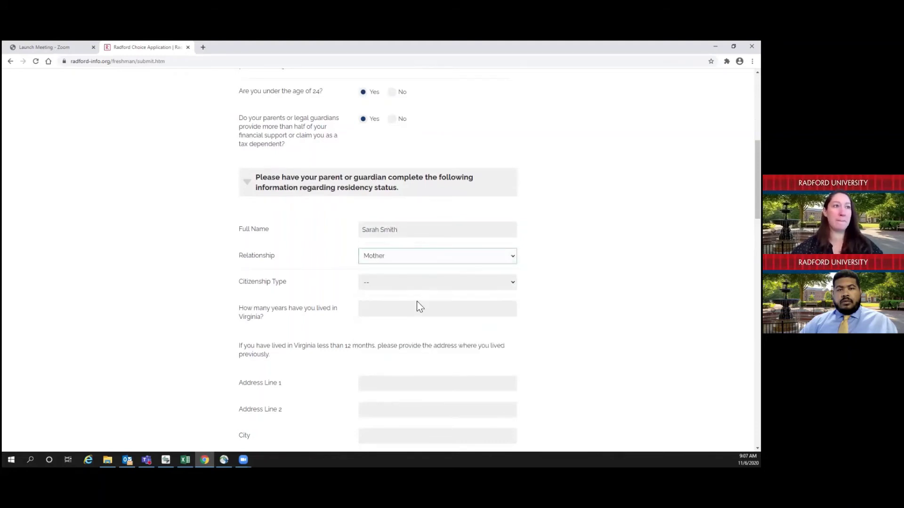
{"action": "scroll", "coordinate": [617, 281], "scroll_direction": "down", "scroll_amount": 1}
{"action": "scroll", "coordinate": [618, 281], "scroll_direction": "down", "scroll_amount": 1}
{"action": "left_click", "coordinate": [488, 205]}
{"action": "left_click", "coordinate": [442, 237]}
{"action": "left_click", "coordinate": [398, 228]}
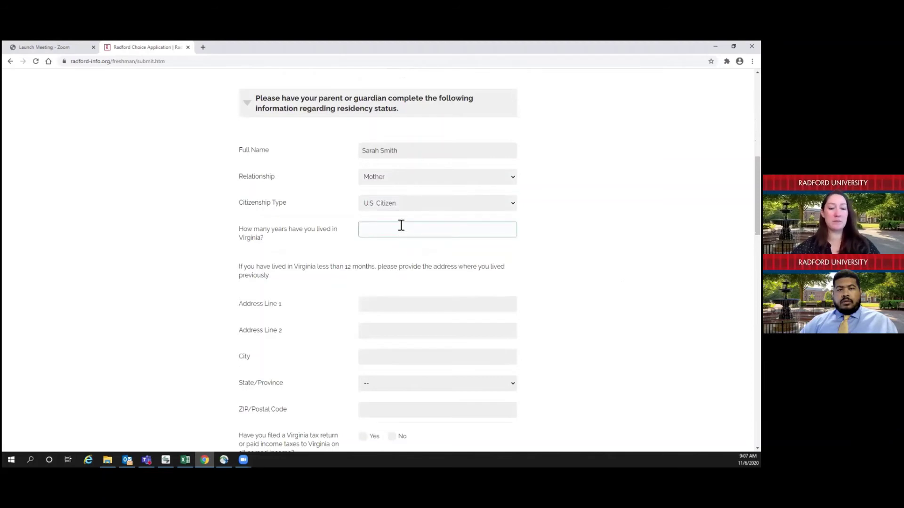
{"action": "type", "text": "4"}
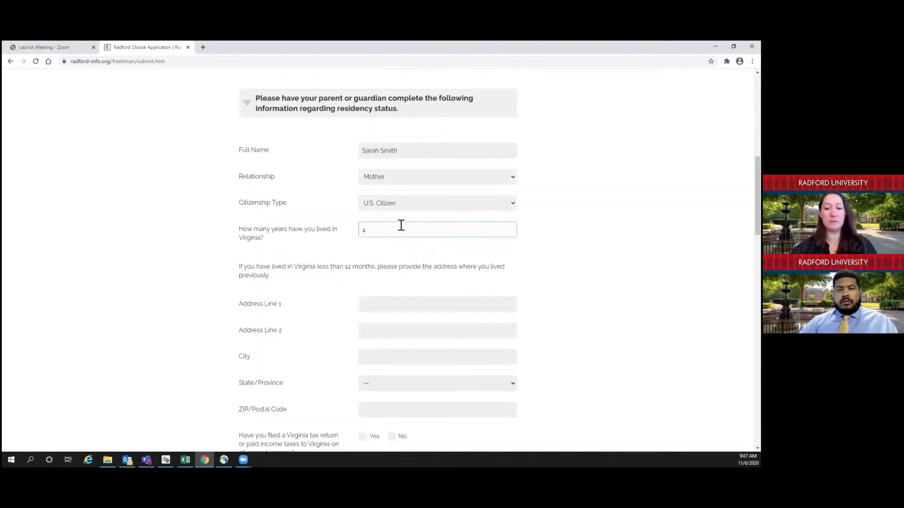
{"action": "type", "text": "5"}
Enter the mother's previous Virginia street address, city, state Virginia and ZIP code
{"action": "scroll", "coordinate": [513, 260], "scroll_direction": "down", "scroll_amount": 3}
{"action": "left_click", "coordinate": [390, 148]}
{"action": "type", "text": "123"}
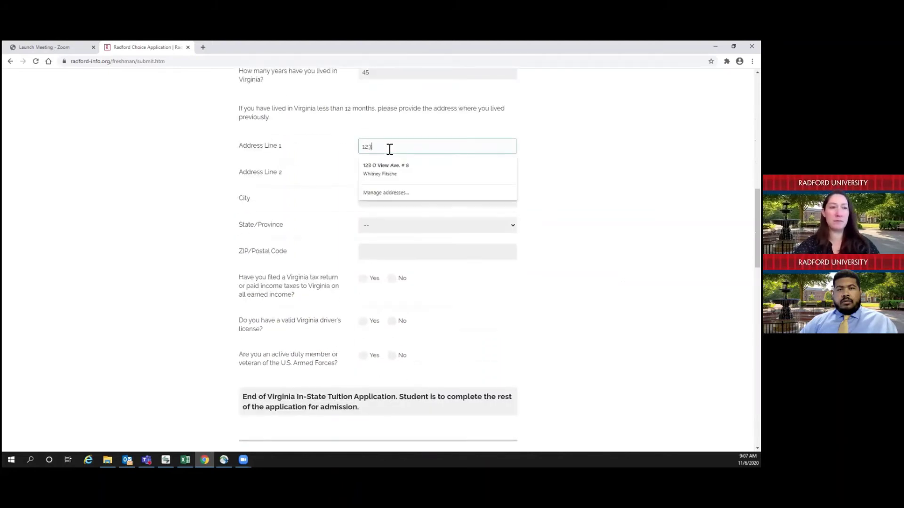
{"action": "type", "text": " Main St."}
{"action": "key", "text": "Tab"}
{"action": "key", "text": "Tab"}
{"action": "type", "text": "will"}
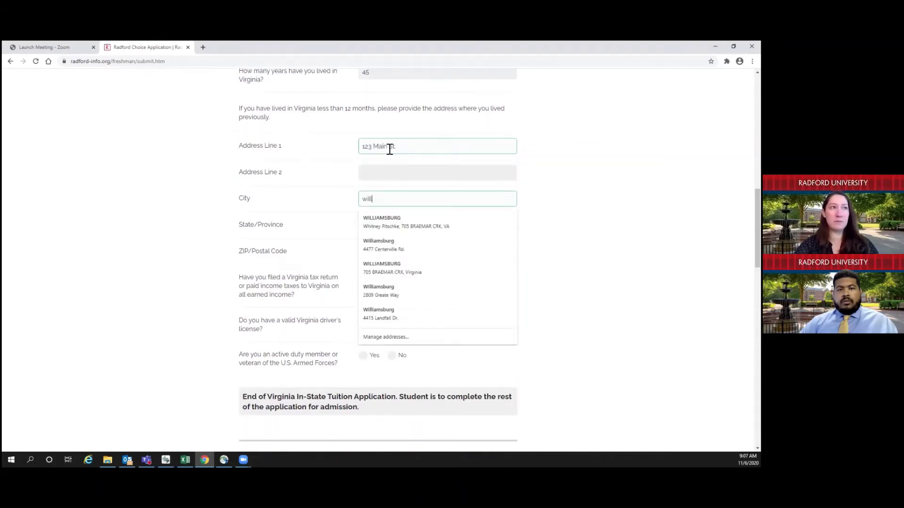
{"action": "type", "text": "iamsburg"}
{"action": "key", "text": "Tab"}
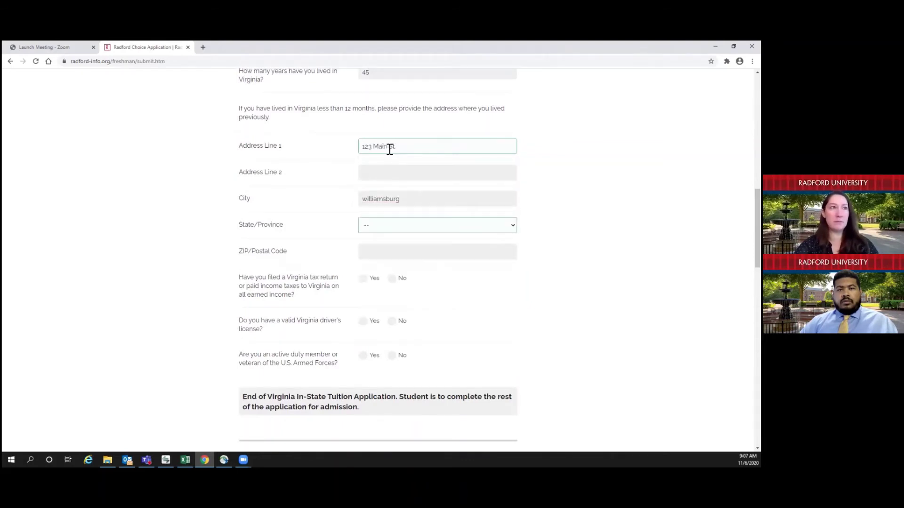
{"action": "key", "text": "v"}
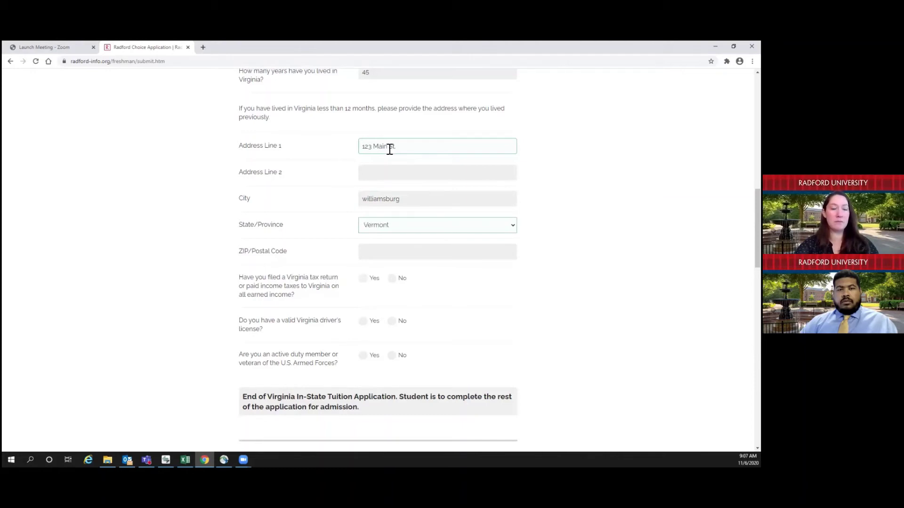
{"action": "key", "text": "v"}
{"action": "key", "text": "v"}
{"action": "key", "text": "Tab"}
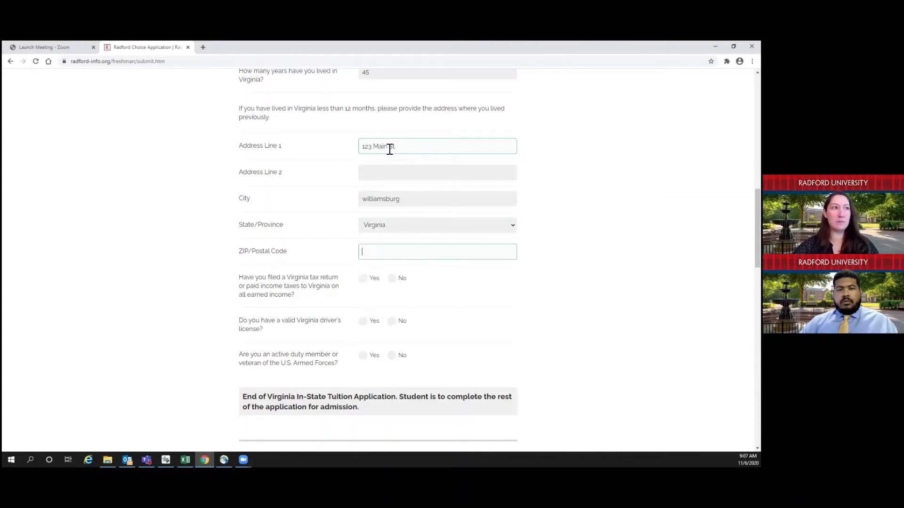
{"action": "type", "text": "23188"}
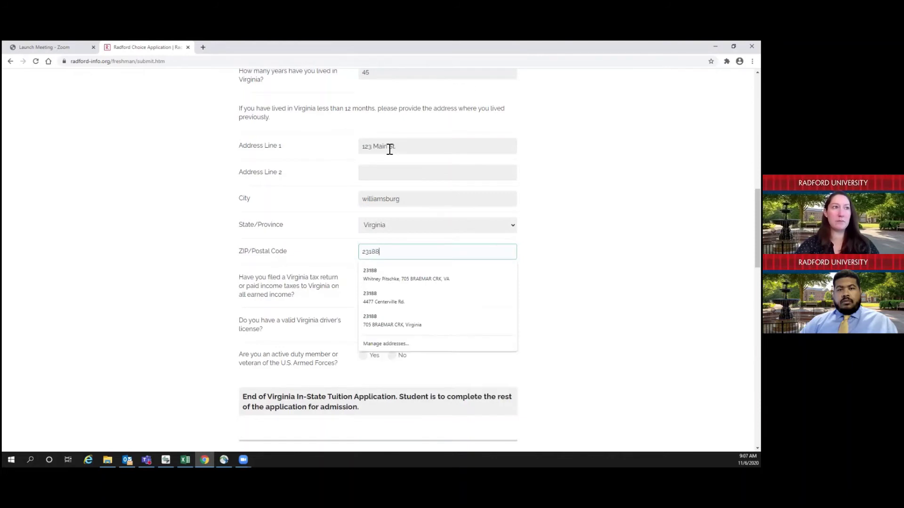
{"action": "key", "text": "Tab"}
Answer Yes to Virginia income taxes and driver's license, and No to armed forces service
{"action": "scroll", "coordinate": [390, 149], "scroll_direction": "down", "scroll_amount": 2}
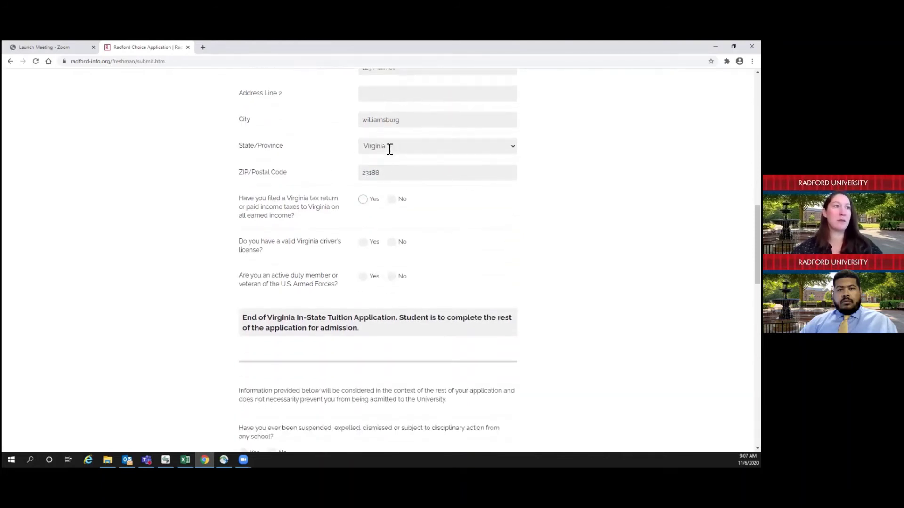
{"action": "left_click", "coordinate": [361, 202]}
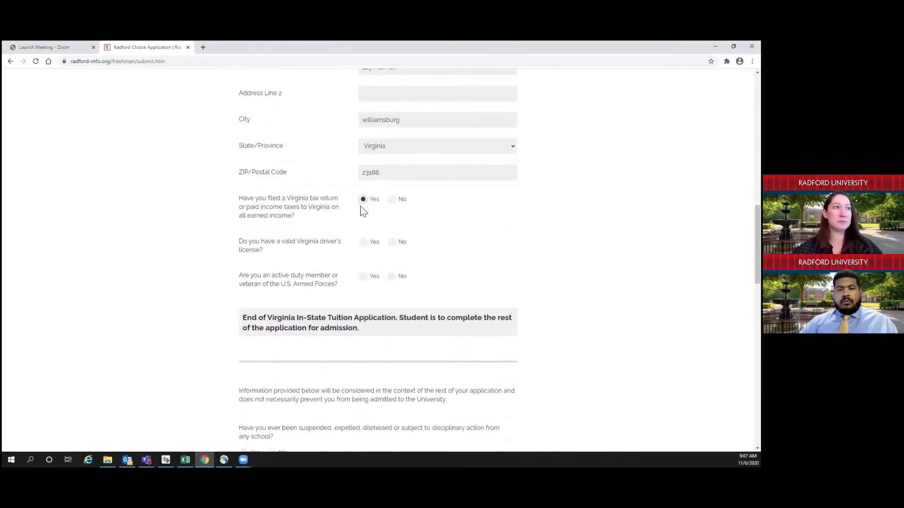
{"action": "left_click", "coordinate": [365, 243]}
{"action": "left_click", "coordinate": [392, 279]}
{"action": "scroll", "coordinate": [617, 320], "scroll_direction": "down", "scroll_amount": 4}
{"action": "scroll", "coordinate": [616, 318], "scroll_direction": "down", "scroll_amount": 3}
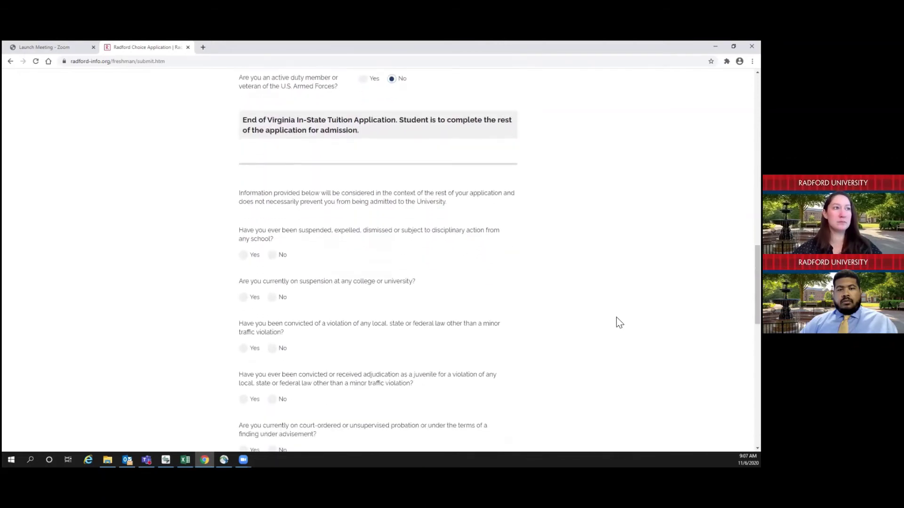
Mark Yes for past discipline and explain the regretted 9th-grade cafeteria fight
{"action": "scroll", "coordinate": [616, 317], "scroll_direction": "down", "scroll_amount": 1}
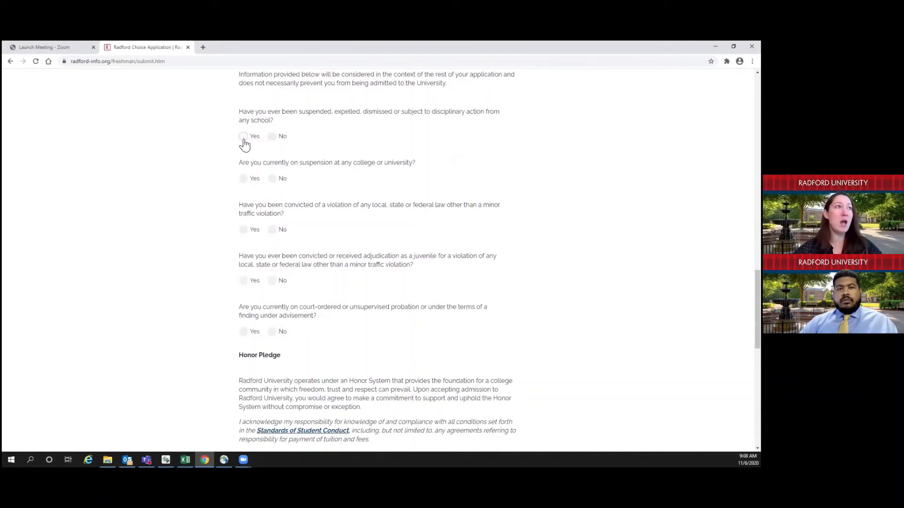
{"action": "left_click", "coordinate": [243, 137]}
{"action": "left_click", "coordinate": [258, 181]}
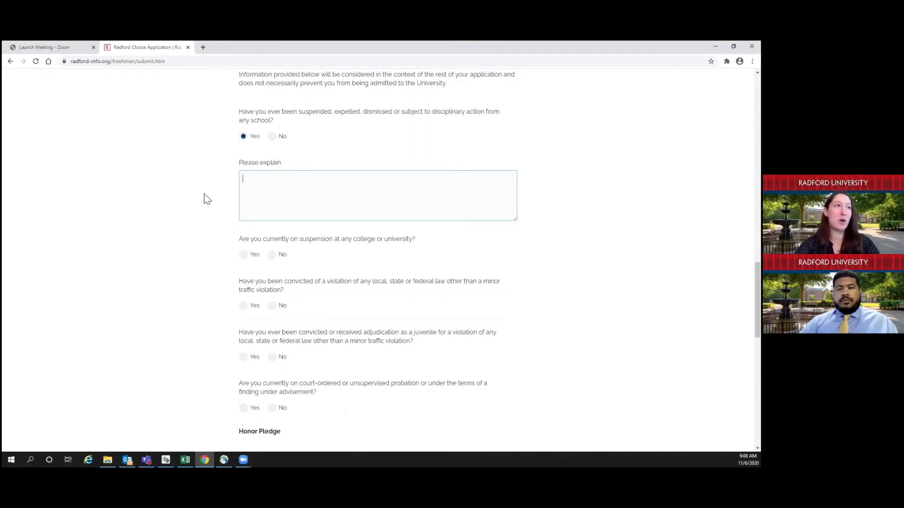
{"action": "type", "text": "I"}
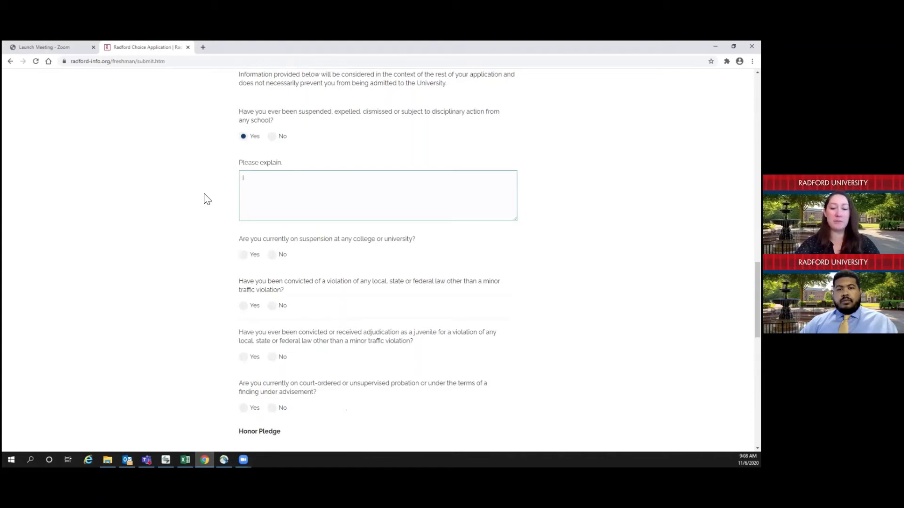
{"action": "type", "text": " go i"}
{"action": "type", "text": "t into a fight i"}
{"action": "type", "text": "n the cafeteria "}
{"action": "type", "text": "in 9th grad"}
{"action": "type", "text": "e. I"}
{"action": "type", "text": "t was a bad"}
{"action": "type", "text": " decision and I r"}
{"action": "type", "text": "egret it"}
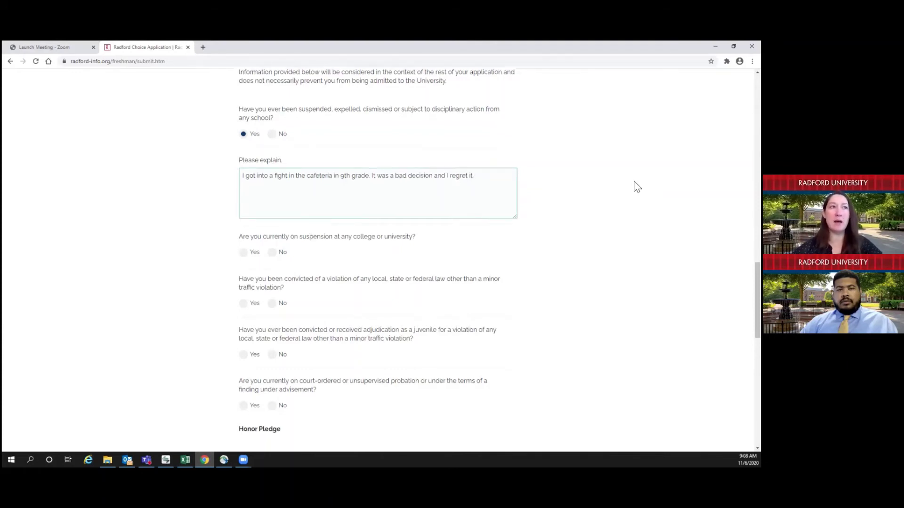
{"action": "scroll", "coordinate": [636, 187], "scroll_direction": "down", "scroll_amount": 2}
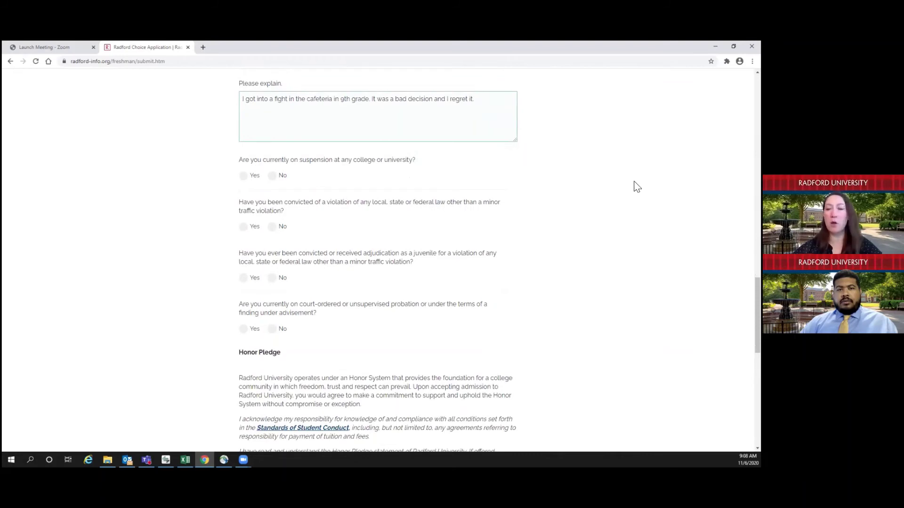
Answer No to current suspension, criminal conviction, juvenile adjudication and court-ordered probation
{"action": "scroll", "coordinate": [637, 186], "scroll_direction": "down", "scroll_amount": 1}
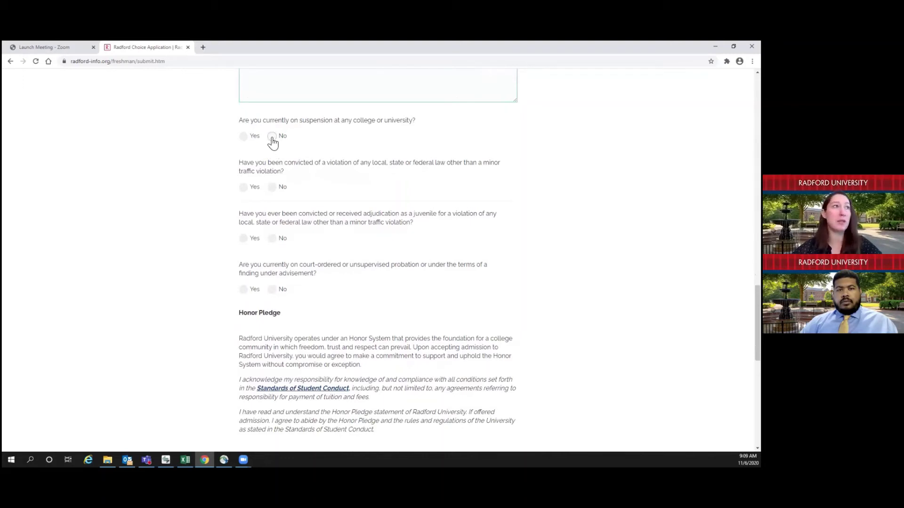
{"action": "left_click", "coordinate": [272, 137]}
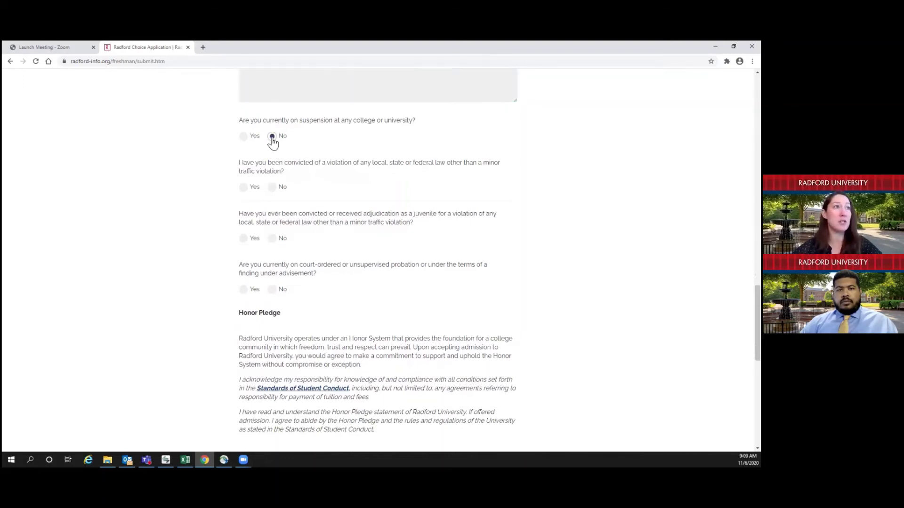
{"action": "scroll", "coordinate": [473, 176], "scroll_direction": "down", "scroll_amount": 1}
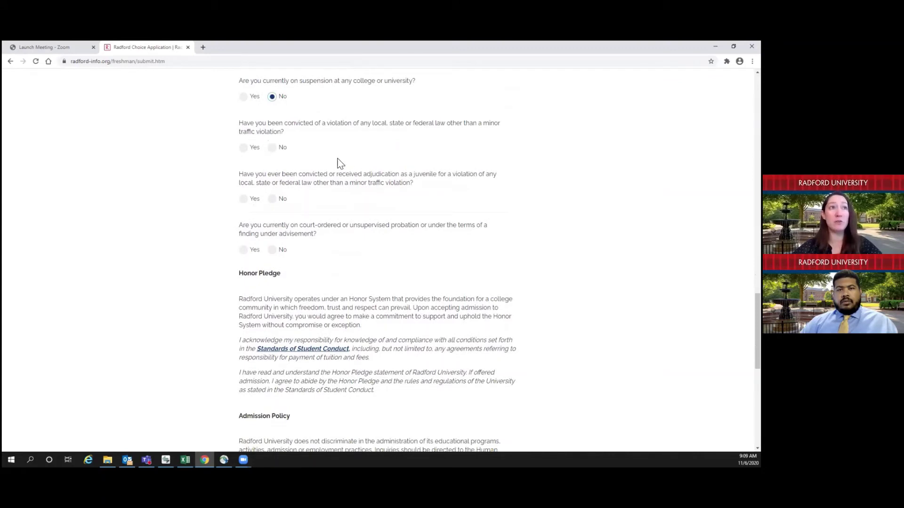
{"action": "left_click", "coordinate": [272, 148]}
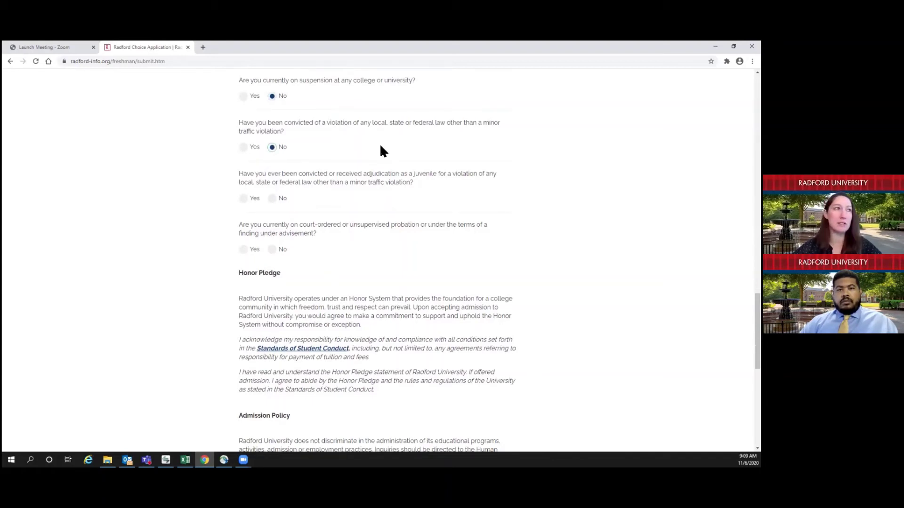
{"action": "scroll", "coordinate": [381, 146], "scroll_direction": "down", "scroll_amount": 1}
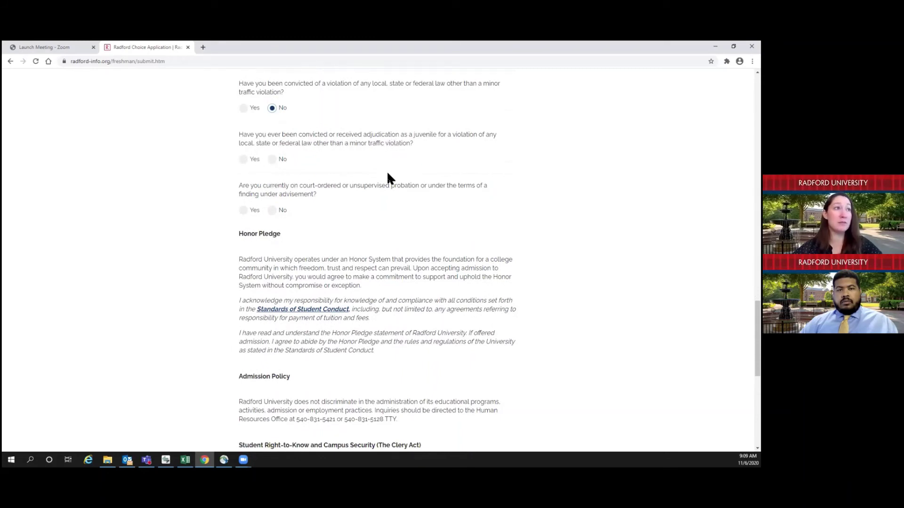
{"action": "left_click", "coordinate": [272, 159]}
{"action": "scroll", "coordinate": [483, 207], "scroll_direction": "down", "scroll_amount": 2}
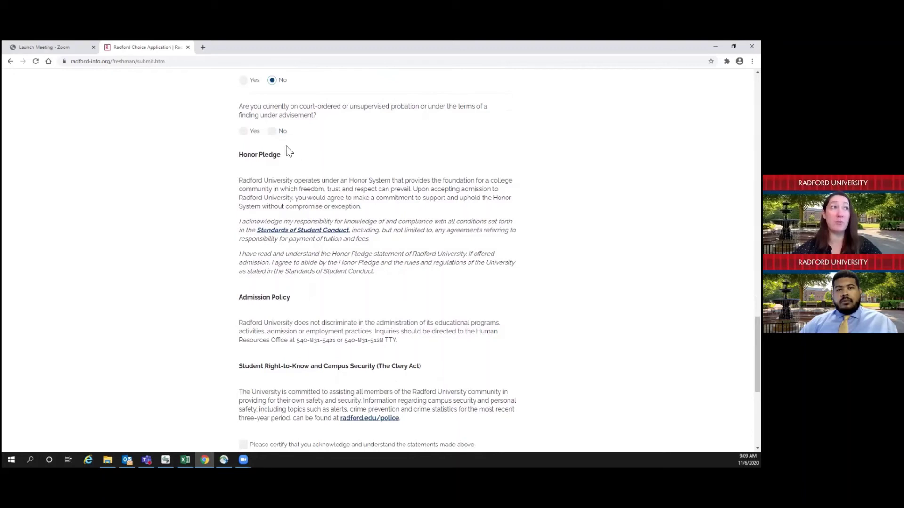
{"action": "left_click", "coordinate": [272, 131]}
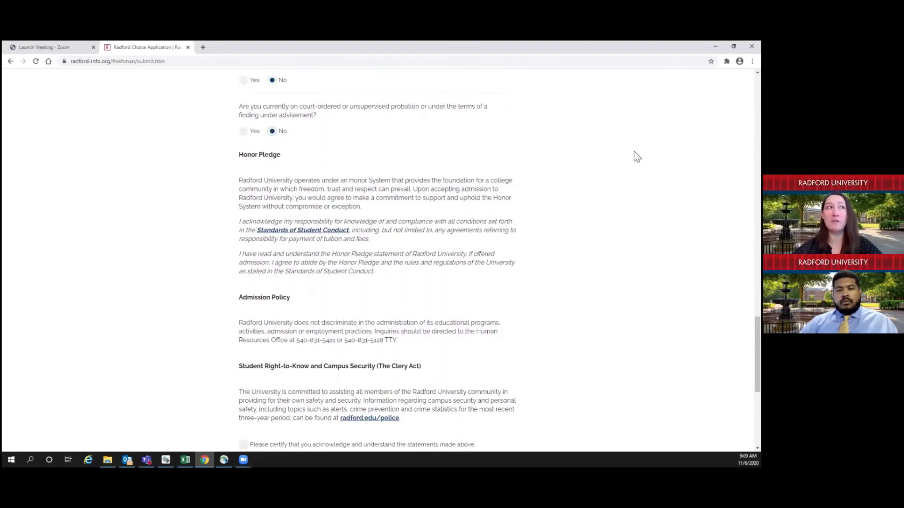
Submit the application from the bottom of the Final Steps page
{"action": "scroll", "coordinate": [636, 156], "scroll_direction": "down", "scroll_amount": 1}
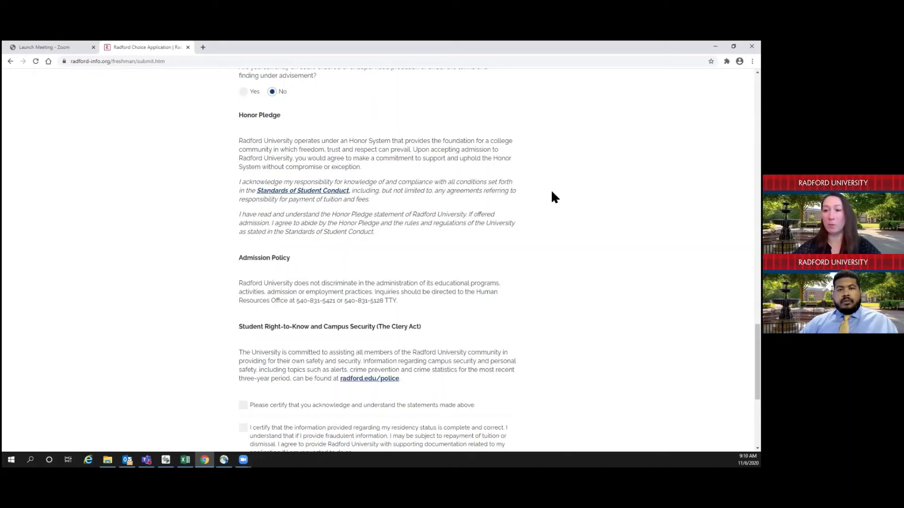
{"action": "scroll", "coordinate": [553, 192], "scroll_direction": "down", "scroll_amount": 3}
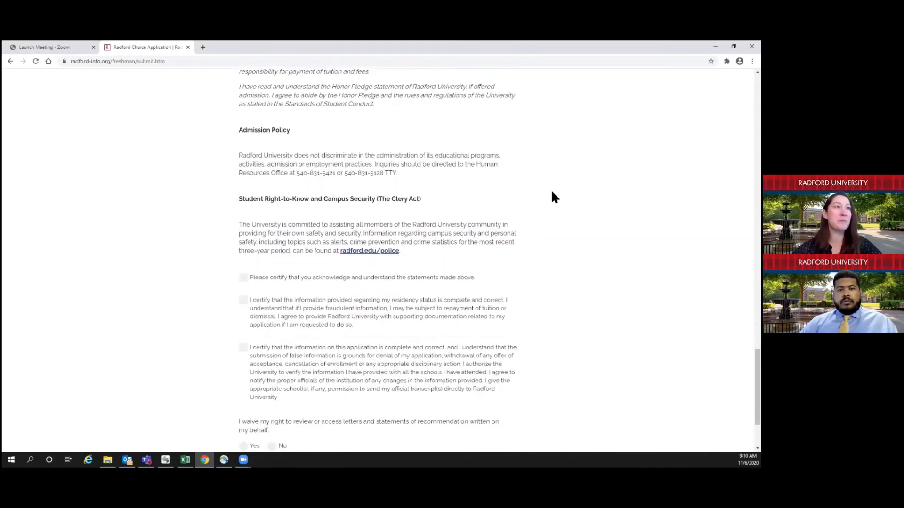
{"action": "scroll", "coordinate": [550, 190], "scroll_direction": "down", "scroll_amount": 2}
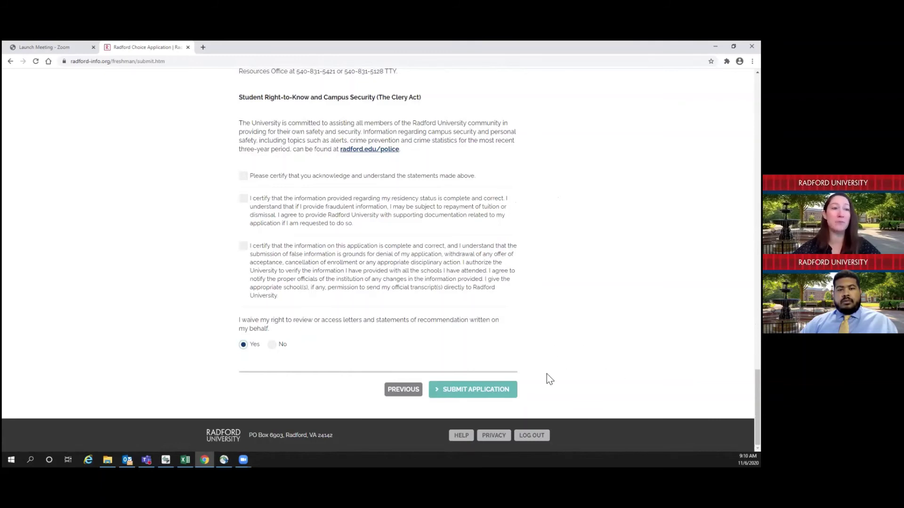
{"action": "left_click", "coordinate": [491, 390]}
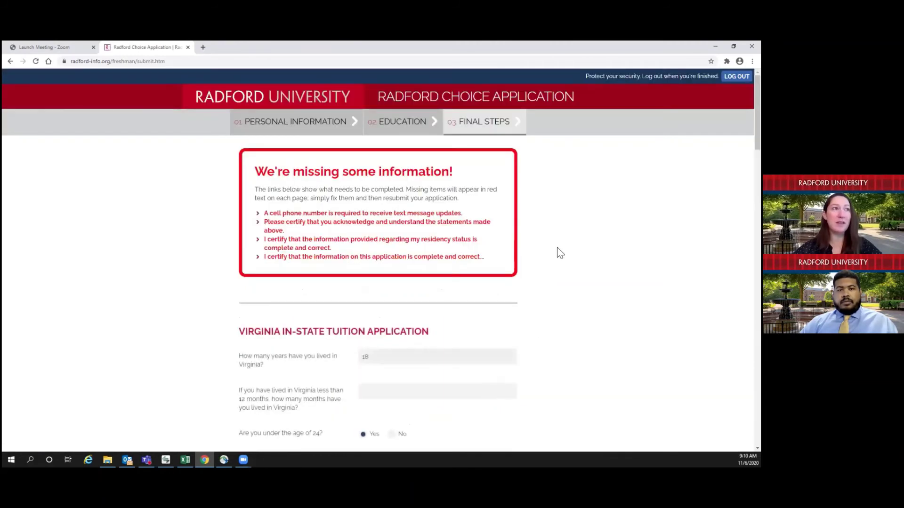
{"action": "scroll", "coordinate": [567, 251], "scroll_direction": "down", "scroll_amount": 3}
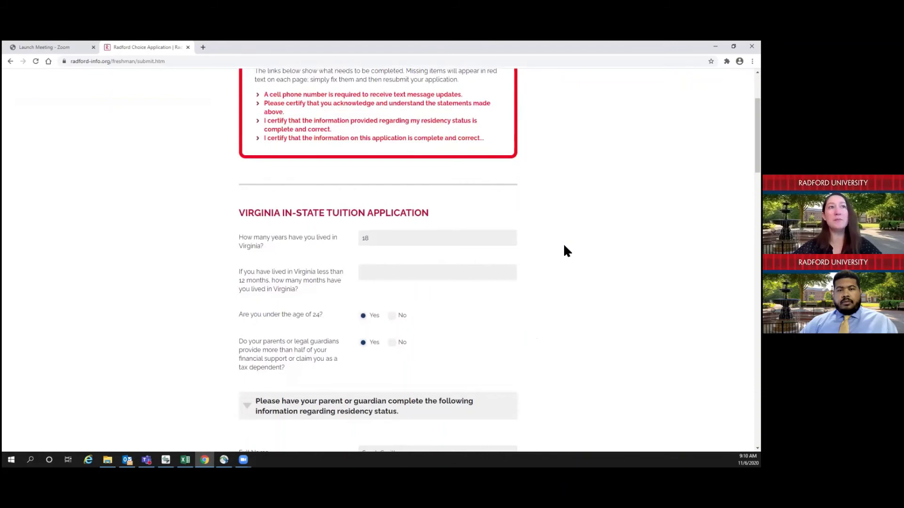
{"action": "scroll", "coordinate": [567, 251], "scroll_direction": "down", "scroll_amount": 1}
{"action": "scroll", "coordinate": [565, 249], "scroll_direction": "down", "scroll_amount": 10}
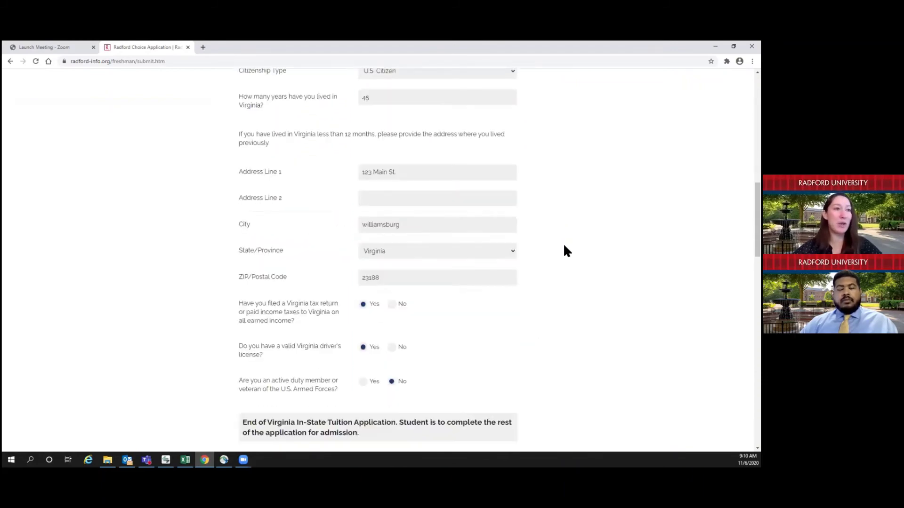
{"action": "scroll", "coordinate": [564, 250], "scroll_direction": "down", "scroll_amount": 10}
{"action": "scroll", "coordinate": [564, 246], "scroll_direction": "down", "scroll_amount": 4}
{"action": "scroll", "coordinate": [564, 245], "scroll_direction": "up", "scroll_amount": 20}
{"action": "scroll", "coordinate": [564, 246], "scroll_direction": "down", "scroll_amount": 2}
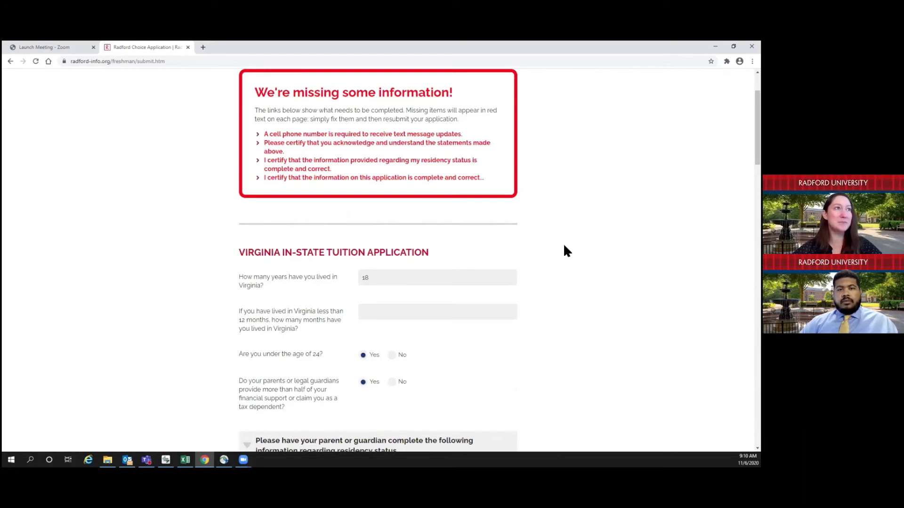
{"action": "scroll", "coordinate": [564, 246], "scroll_direction": "down", "scroll_amount": 6}
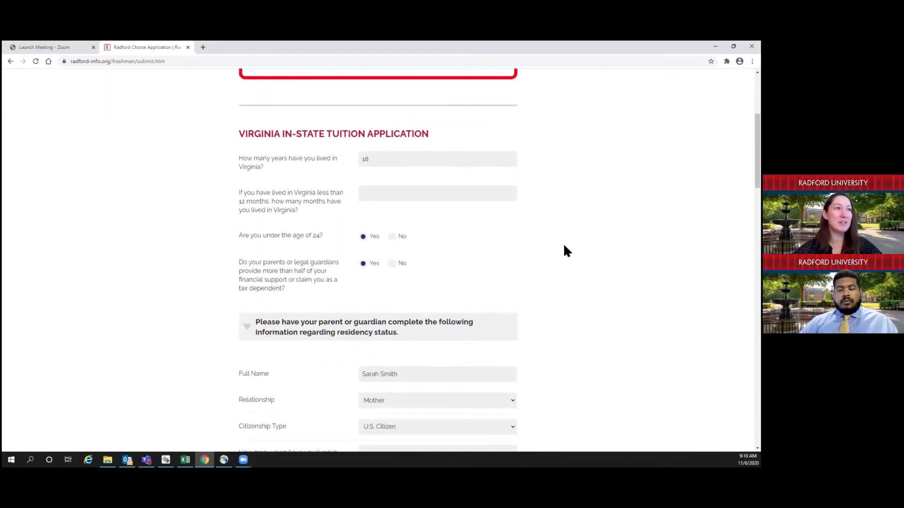
{"action": "scroll", "coordinate": [564, 246], "scroll_direction": "down", "scroll_amount": 12}
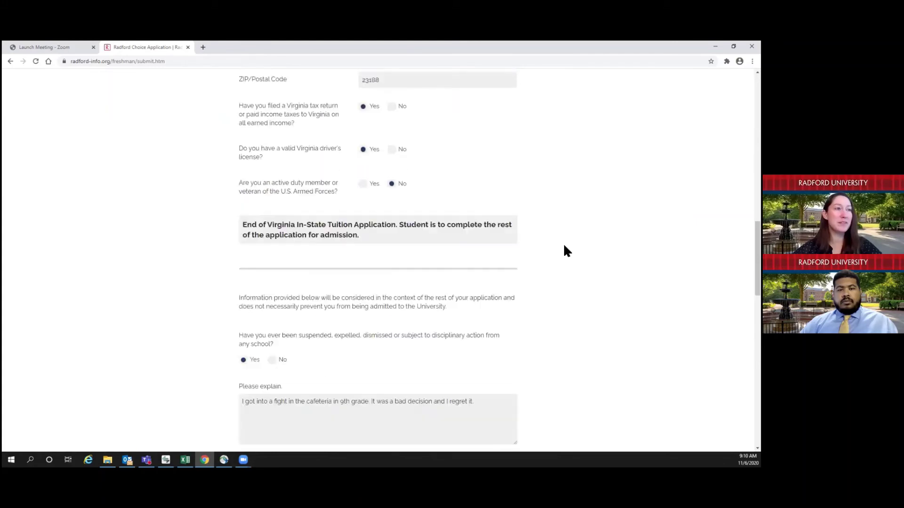
{"action": "scroll", "coordinate": [564, 246], "scroll_direction": "down", "scroll_amount": 9}
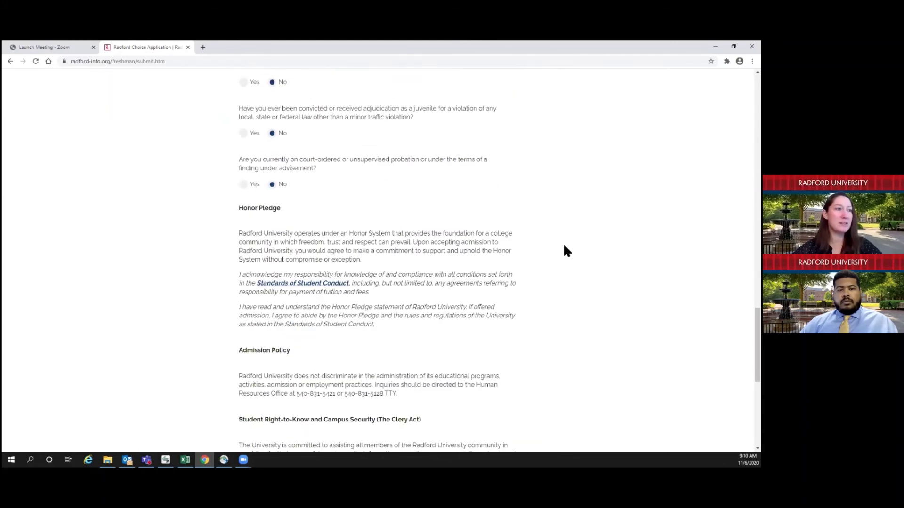
{"action": "scroll", "coordinate": [564, 246], "scroll_direction": "down", "scroll_amount": 2}
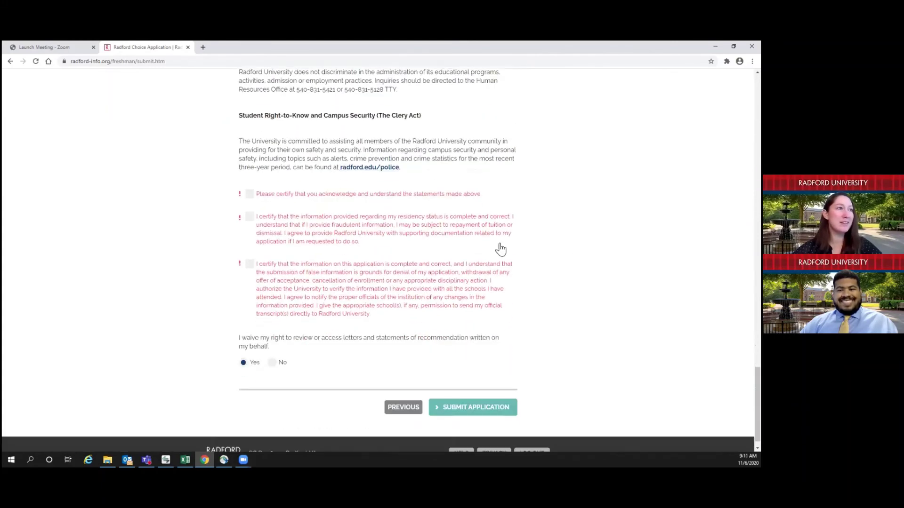
Check the understanding, residency-accuracy and whole-application certification boxes
{"action": "left_click", "coordinate": [250, 194]}
{"action": "left_click", "coordinate": [249, 217]}
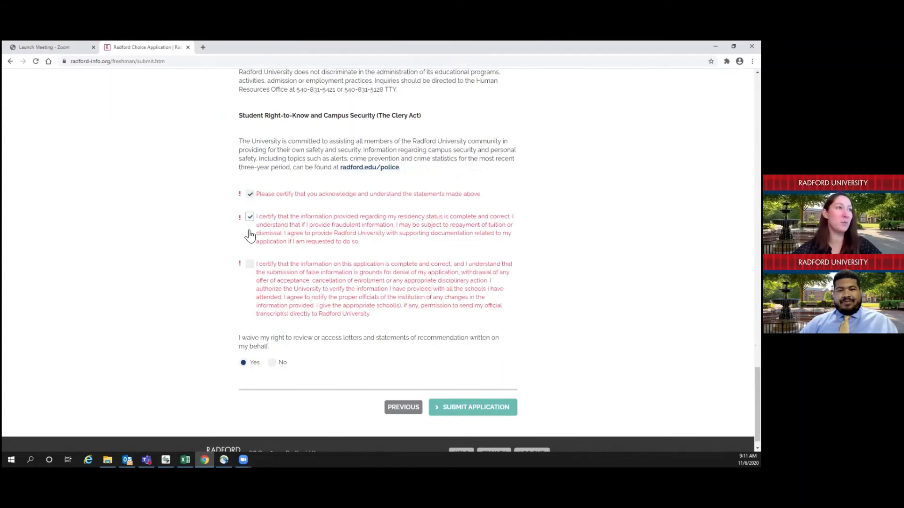
{"action": "left_click", "coordinate": [249, 265]}
{"action": "scroll", "coordinate": [597, 296], "scroll_direction": "down", "scroll_amount": 1}
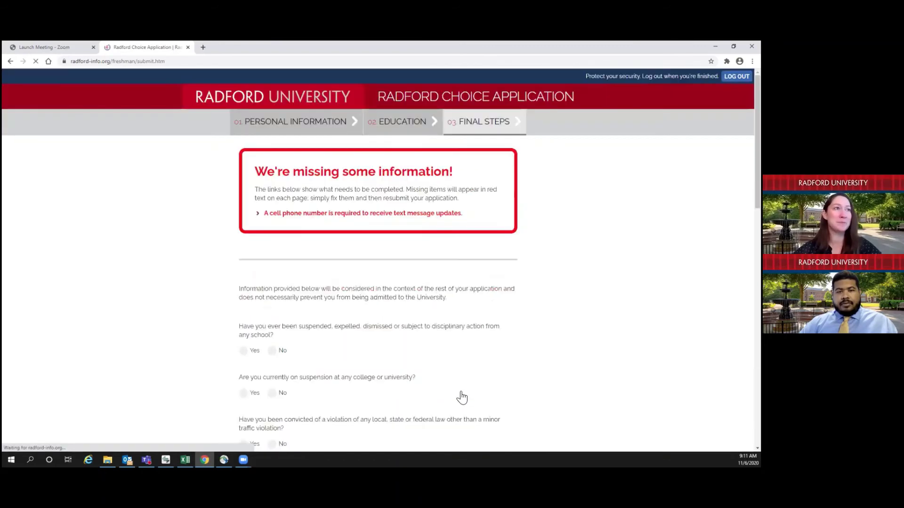
Enter the student's cell phone number on Personal Information and save it
{"action": "scroll", "coordinate": [583, 291], "scroll_direction": "down", "scroll_amount": 1}
{"action": "scroll", "coordinate": [587, 290], "scroll_direction": "down", "scroll_amount": 2}
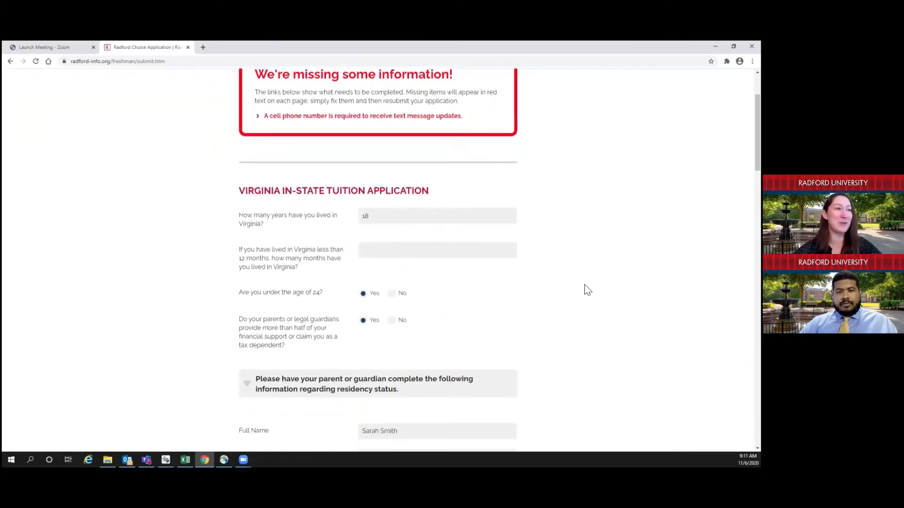
{"action": "scroll", "coordinate": [588, 290], "scroll_direction": "up", "scroll_amount": 3}
{"action": "left_click", "coordinate": [380, 214]}
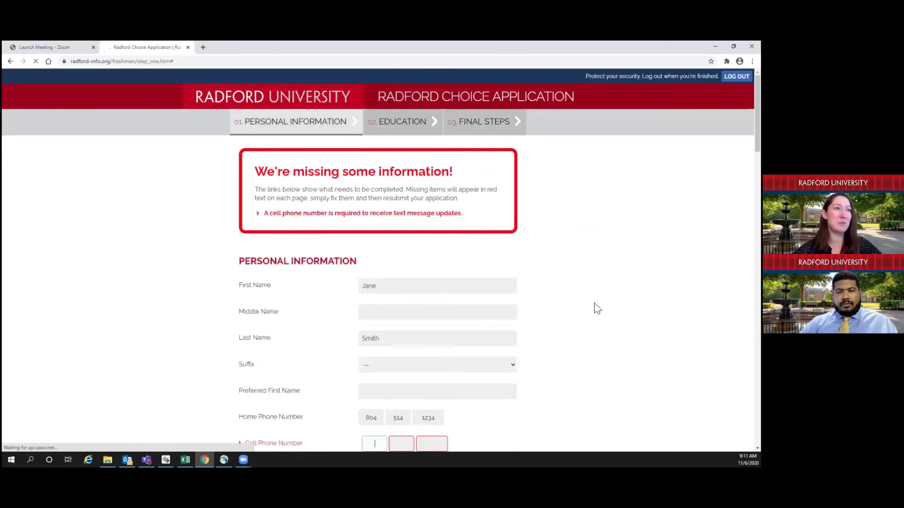
{"action": "scroll", "coordinate": [597, 308], "scroll_direction": "down", "scroll_amount": 1}
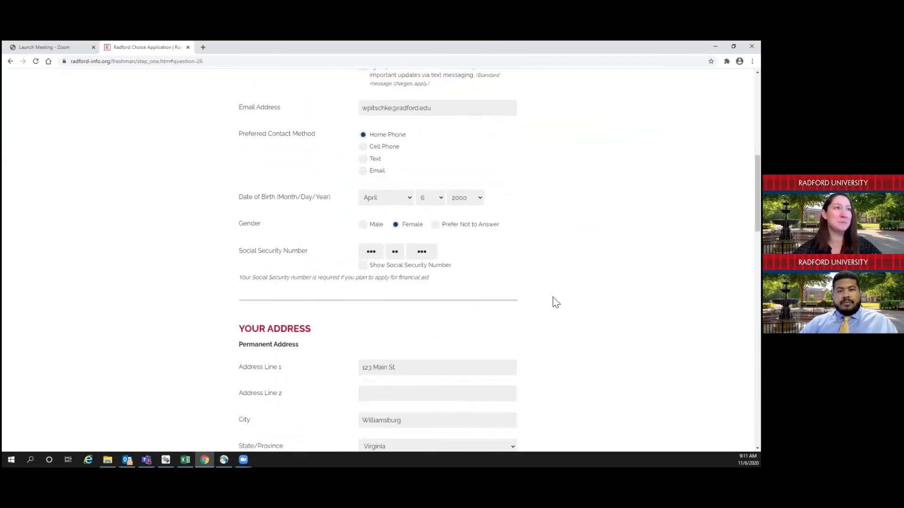
{"action": "scroll", "coordinate": [529, 241], "scroll_direction": "up", "scroll_amount": 2}
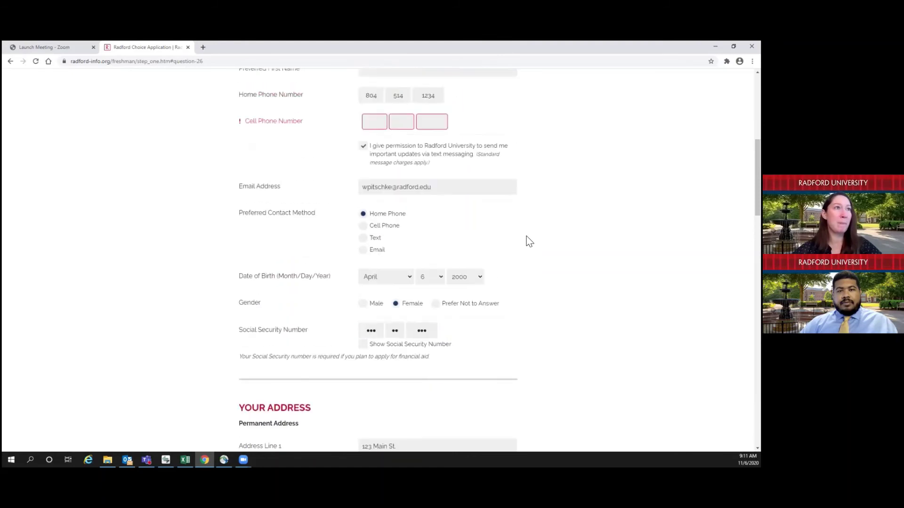
{"action": "left_click", "coordinate": [378, 123]}
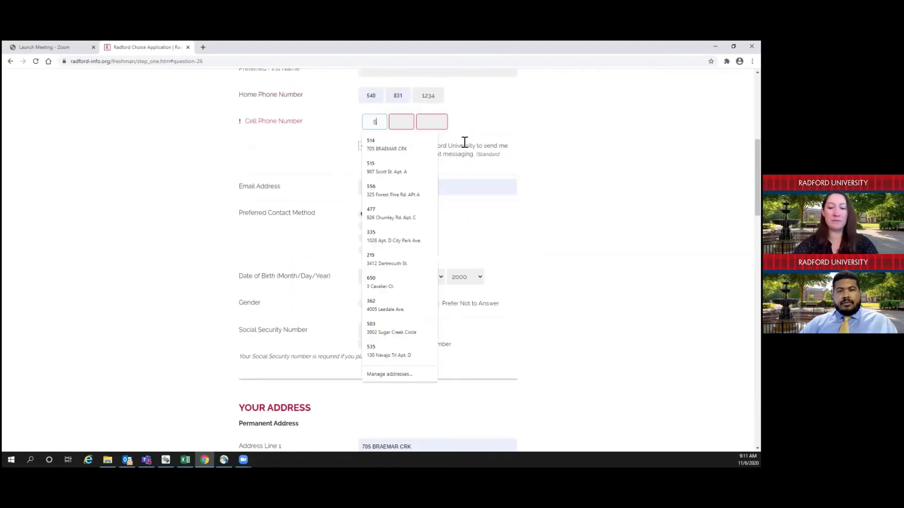
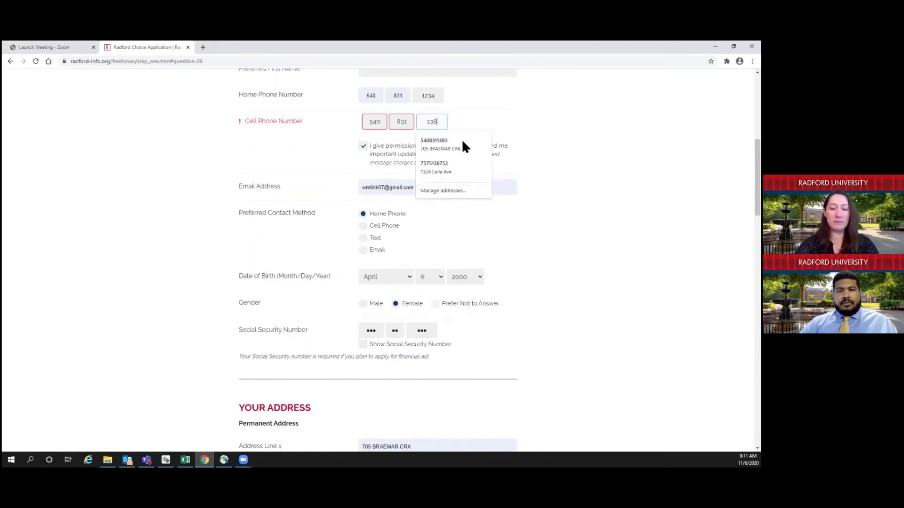
{"action": "scroll", "coordinate": [482, 162], "scroll_direction": "down", "scroll_amount": 1}
{"action": "scroll", "coordinate": [377, 259], "scroll_direction": "down", "scroll_amount": 20}
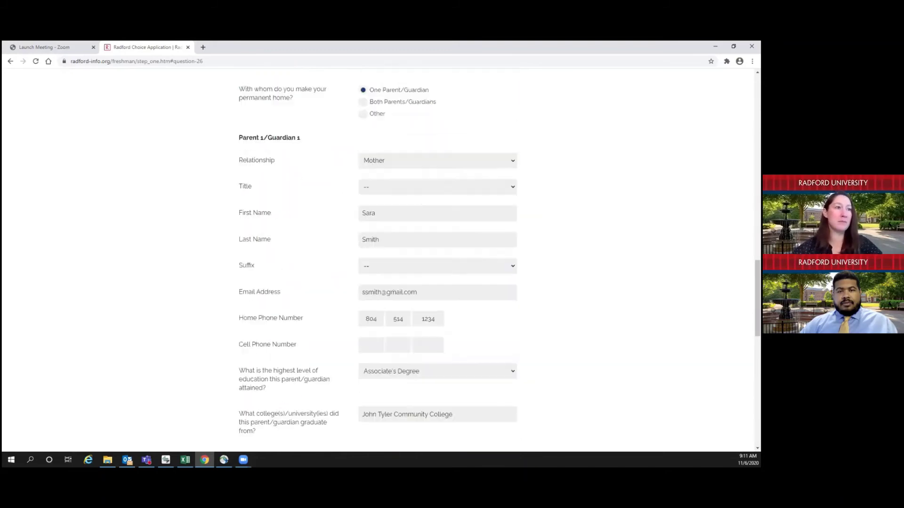
{"action": "left_click", "coordinate": [437, 389]}
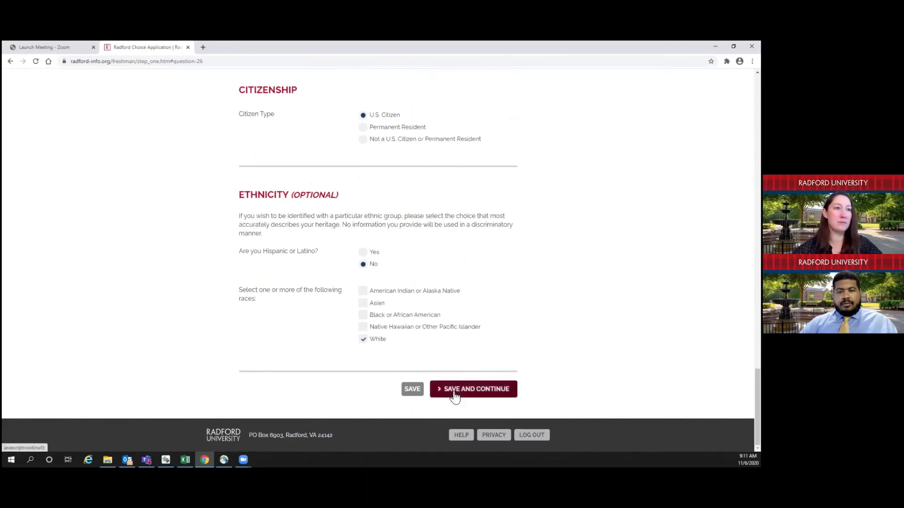
Save the Education step unchanged to return to the Final Steps page
{"action": "scroll", "coordinate": [599, 279], "scroll_direction": "down", "scroll_amount": 20}
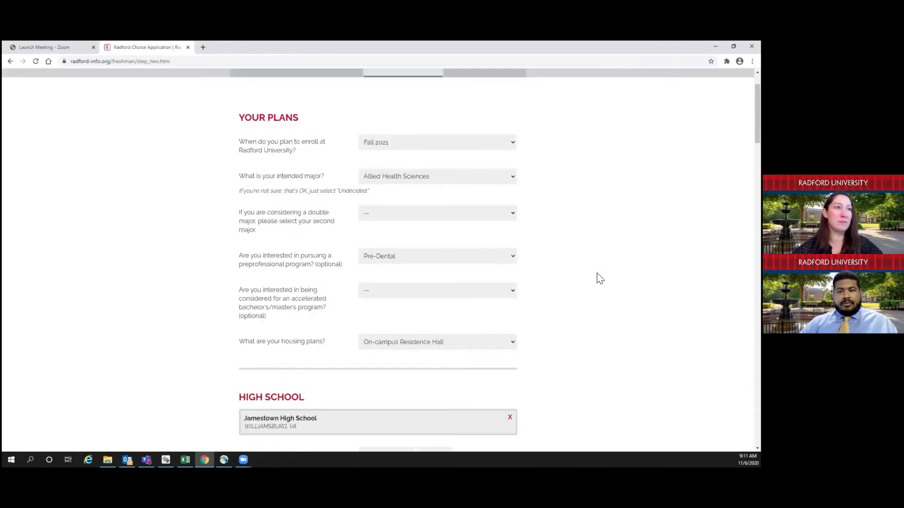
{"action": "scroll", "coordinate": [598, 286], "scroll_direction": "down", "scroll_amount": 15}
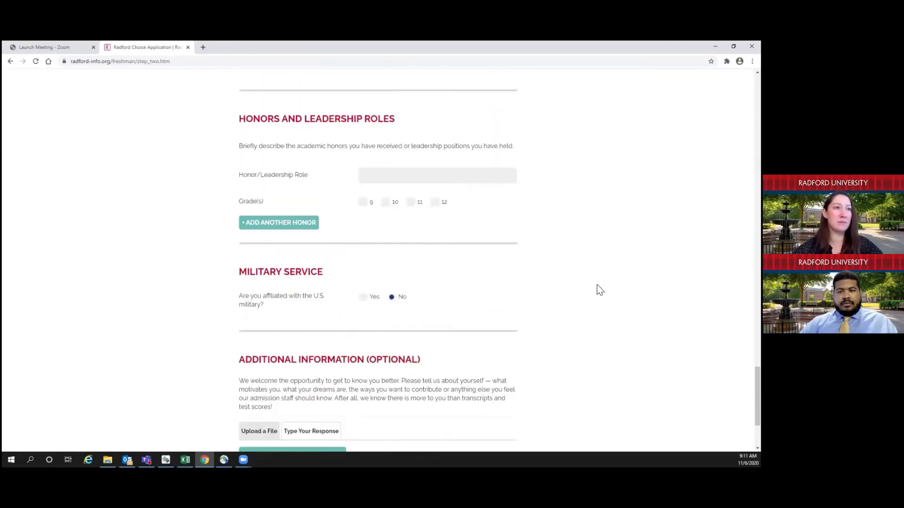
{"action": "left_click", "coordinate": [471, 391]}
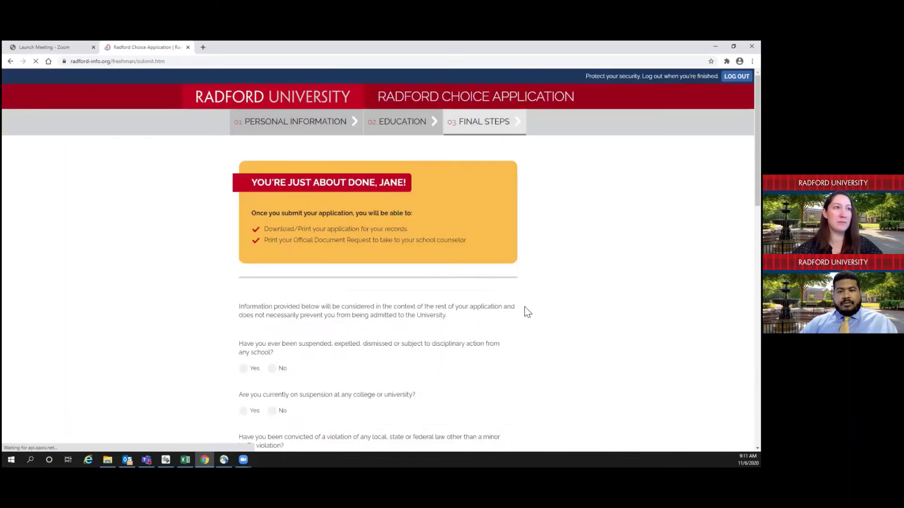
{"action": "scroll", "coordinate": [575, 287], "scroll_direction": "down", "scroll_amount": 8}
{"action": "scroll", "coordinate": [573, 287], "scroll_direction": "down", "scroll_amount": 20}
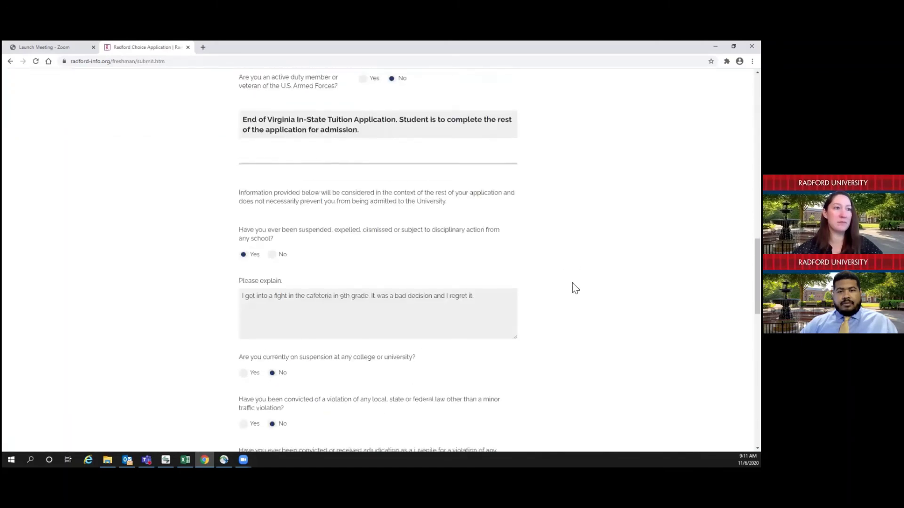